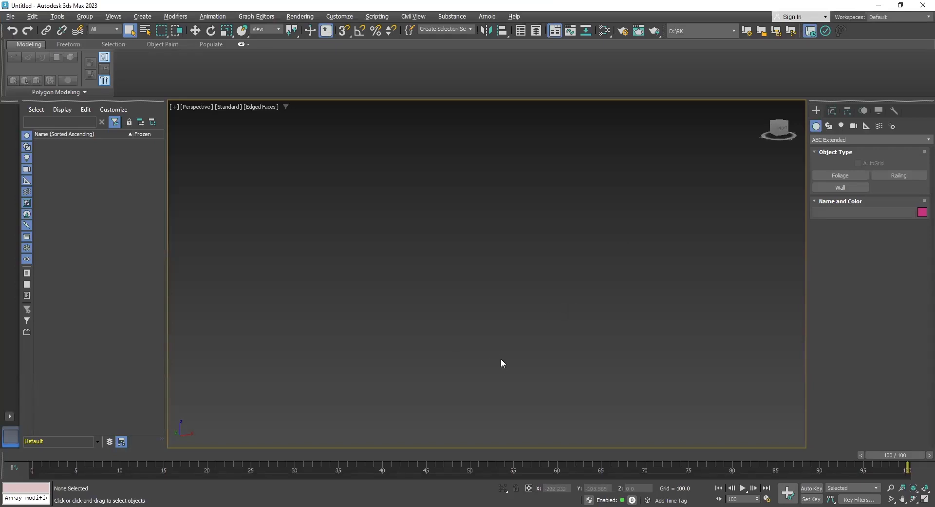
Step: Open the house picture 001 from the 3D_Model_House folder on the desktop as a reference image
{"action": "key", "text": "f"}
{"action": "key", "text": "p"}
{"action": "middle_click_drag", "start_coordinate": [559, 358], "coordinate": [537, 349], "text": "alt"}
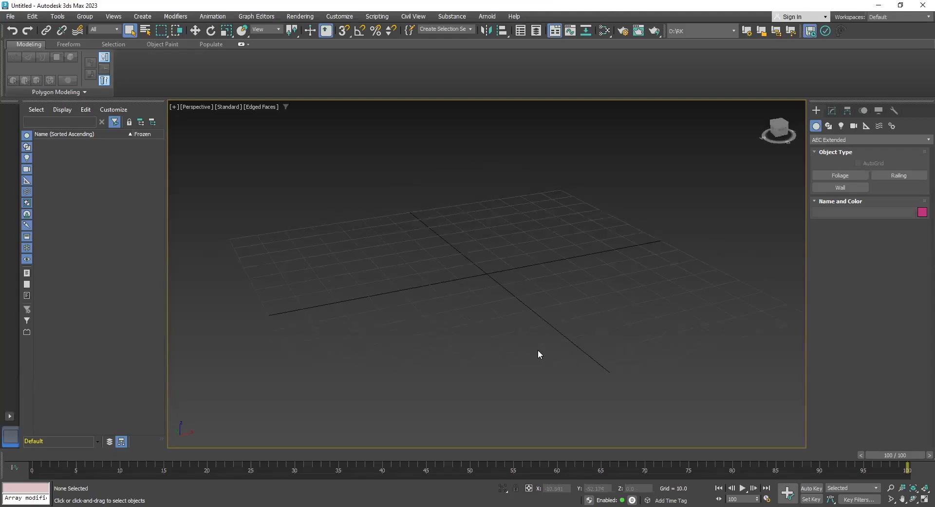
{"action": "left_click", "coordinate": [11, 18]}
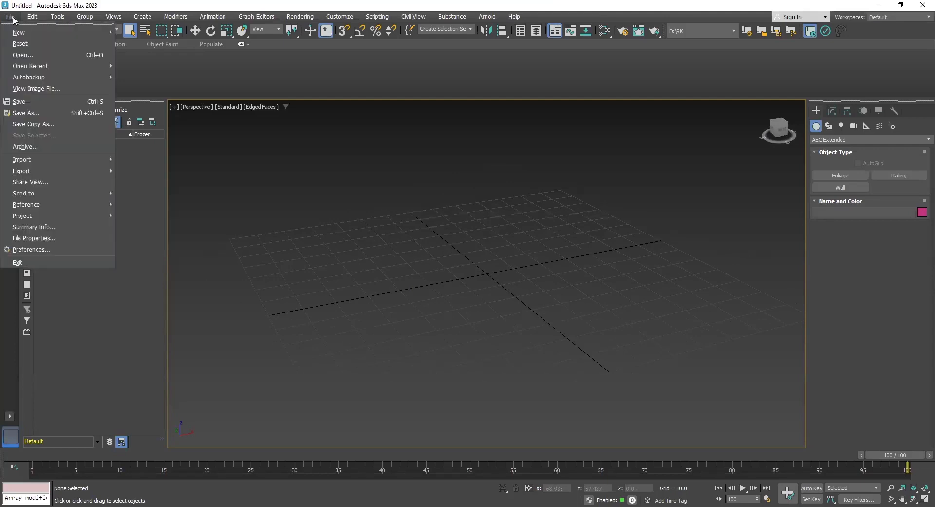
{"action": "left_click", "coordinate": [50, 89]}
{"action": "left_click", "coordinate": [213, 116]}
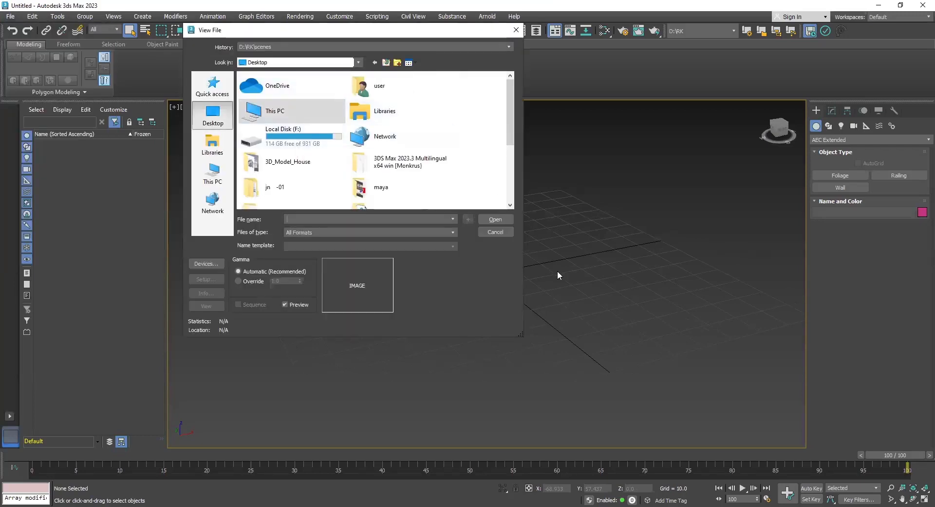
{"action": "double_click", "coordinate": [295, 165]}
{"action": "left_click", "coordinate": [264, 105]}
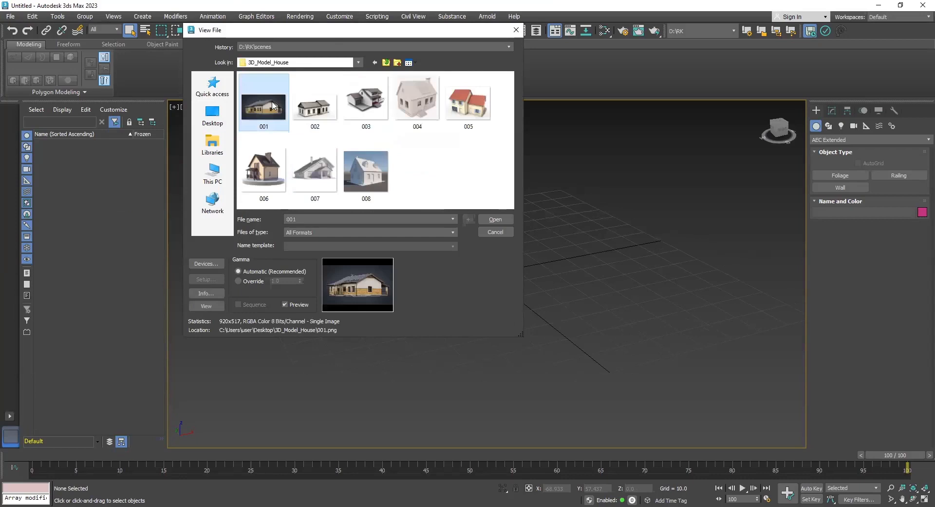
{"action": "left_click", "coordinate": [507, 219]}
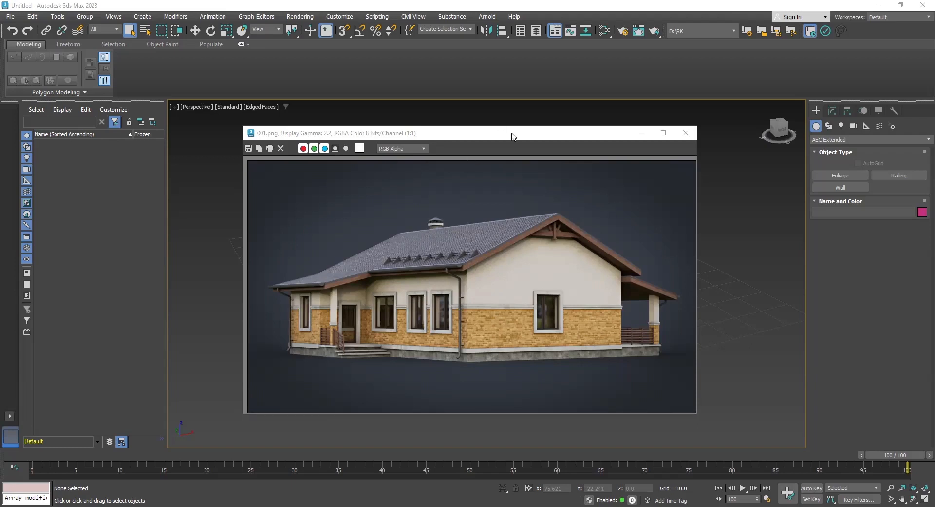
Step: View the house picture 002 from the 3D_Model_House folder
{"action": "left_click", "coordinate": [10, 16]}
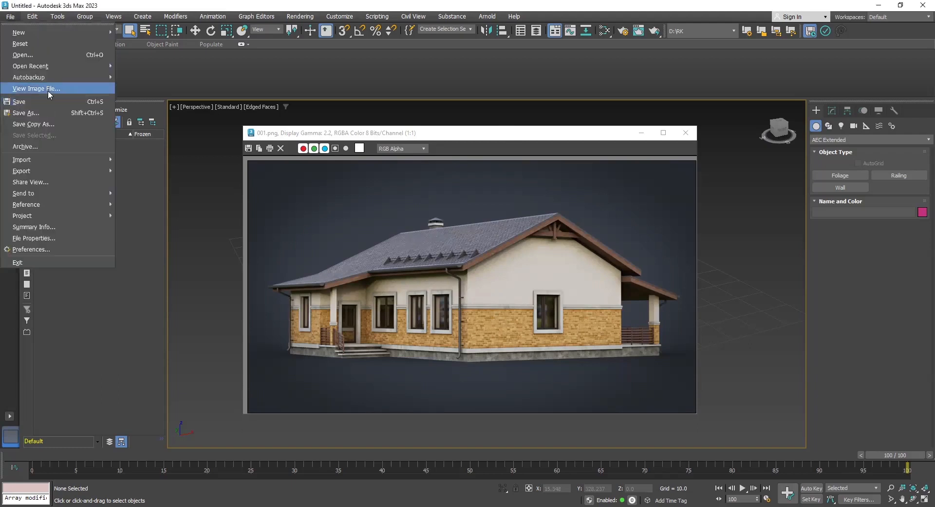
{"action": "left_click", "coordinate": [48, 89]}
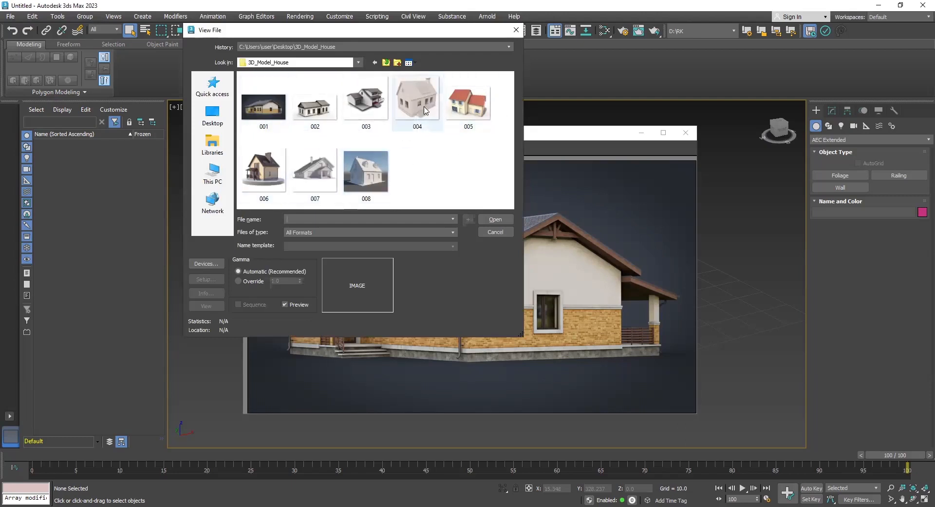
{"action": "left_click", "coordinate": [316, 112]}
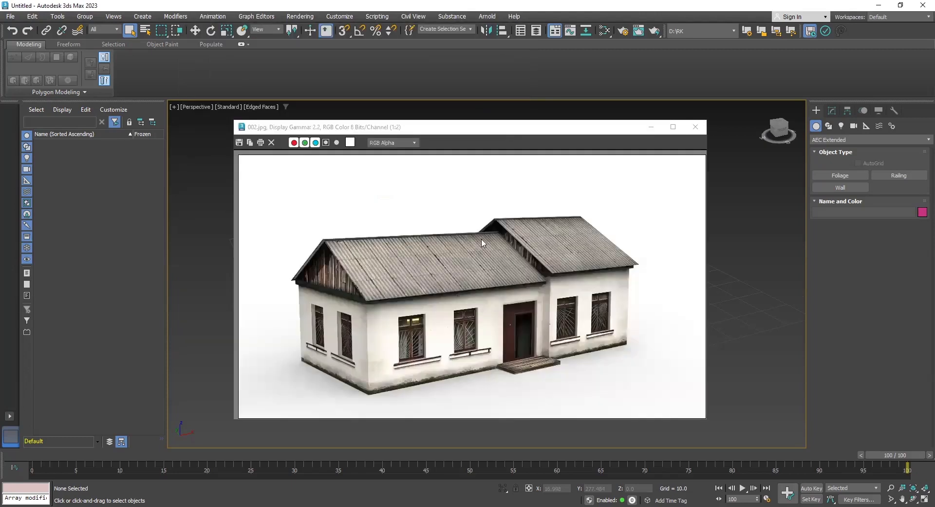
Step: Shrink the window of reference image 001 and adjust the picture's zoom to keep the modelling area free
{"action": "left_click", "coordinate": [563, 181]}
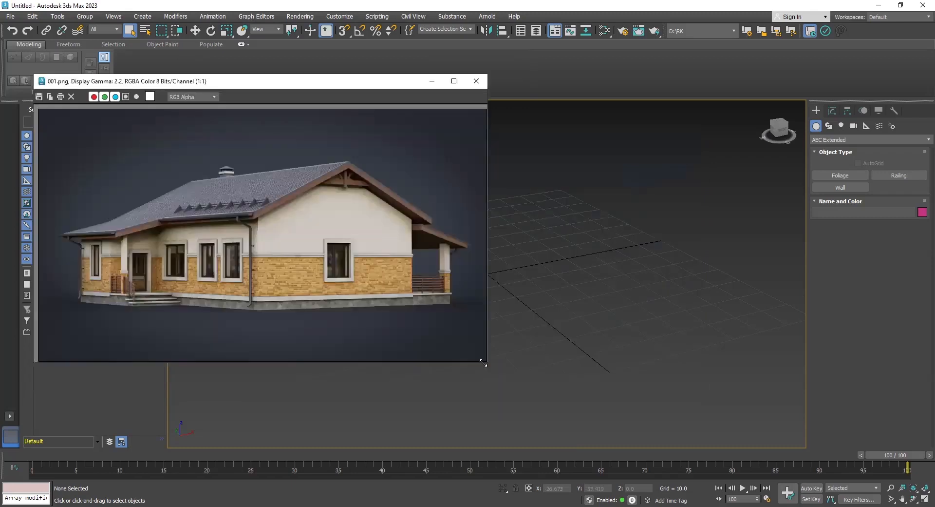
{"action": "left_click_drag", "start_coordinate": [483, 363], "coordinate": [448, 330]}
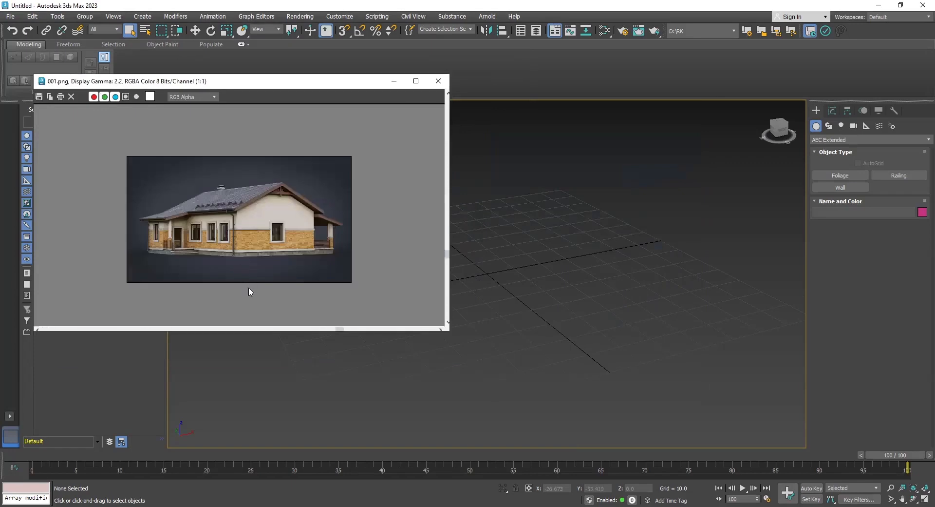
{"action": "scroll", "coordinate": [250, 293], "scroll_direction": "up", "scroll_amount": 1}
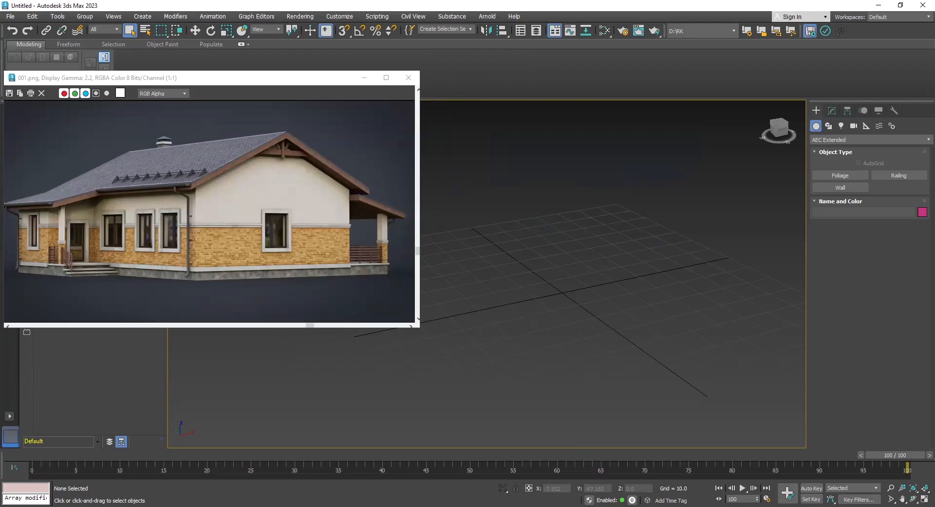
Step: Create a standard primitive box about 121 long, 62 wide and 67 high
{"action": "left_click", "coordinate": [833, 140]}
{"action": "left_click", "coordinate": [844, 150]}
{"action": "left_click", "coordinate": [840, 175]}
{"action": "left_click_drag", "start_coordinate": [502, 271], "coordinate": [495, 494]}
{"action": "left_click", "coordinate": [553, 355]}
{"action": "scroll", "coordinate": [552, 355], "scroll_direction": "down", "scroll_amount": 4}
{"action": "scroll", "coordinate": [552, 355], "scroll_direction": "down", "scroll_amount": 3}
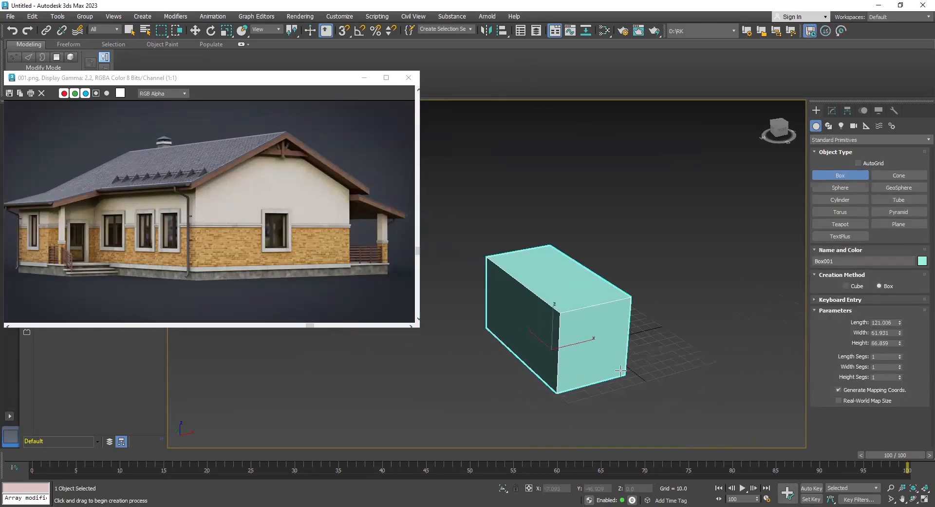
Step: Scale the box to the reference house's proportions, about 196% in X, 124% in Y and 106% in Z
{"action": "middle_click_drag", "start_coordinate": [575, 371], "coordinate": [469, 344], "text": "alt"}
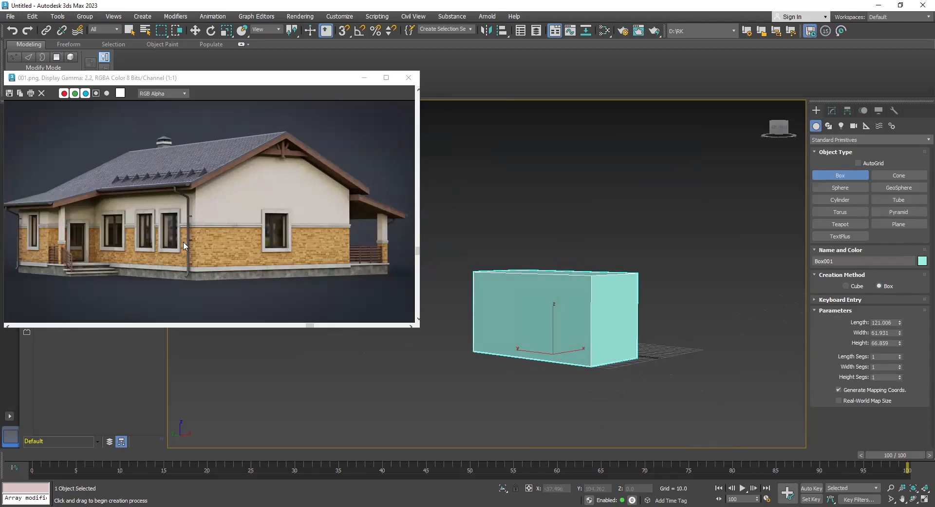
{"action": "middle_click_drag", "start_coordinate": [642, 310], "coordinate": [622, 310], "text": "alt"}
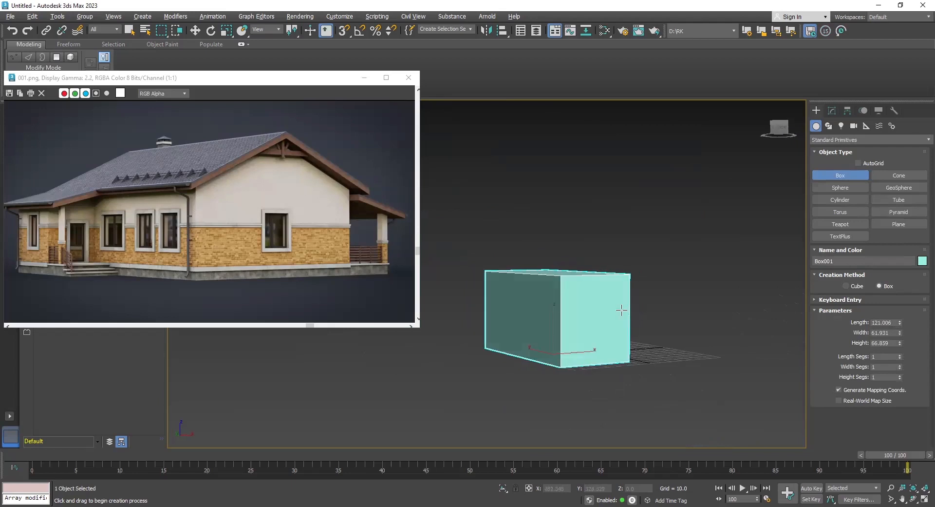
{"action": "key", "text": "r"}
{"action": "left_click_drag", "start_coordinate": [502, 355], "coordinate": [483, 359]}
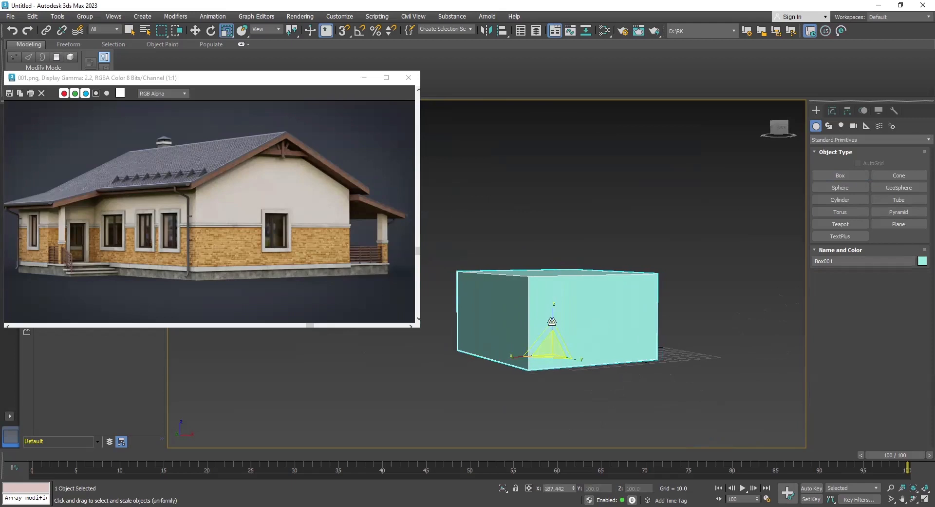
{"action": "left_click_drag", "start_coordinate": [553, 306], "coordinate": [555, 304]}
{"action": "middle_click_drag", "start_coordinate": [602, 318], "coordinate": [592, 365], "text": "alt"}
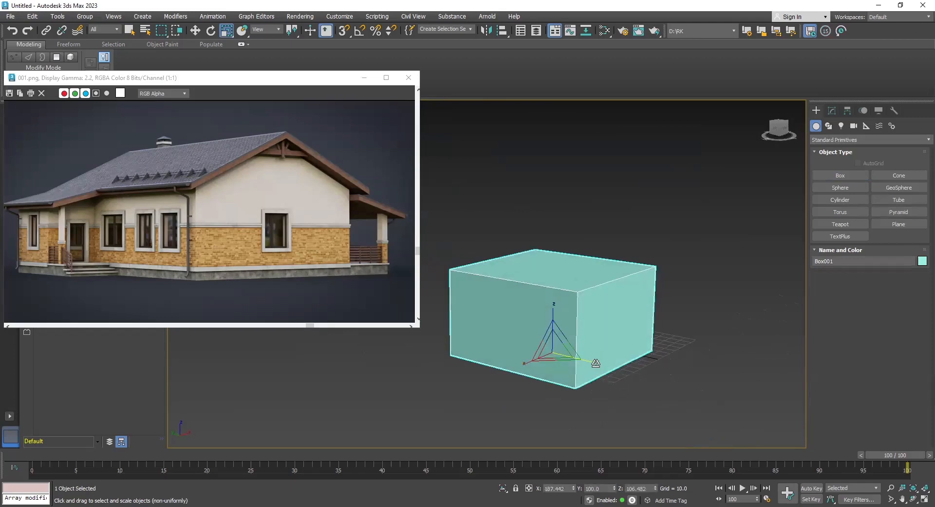
{"action": "left_click_drag", "start_coordinate": [594, 366], "coordinate": [599, 364]}
{"action": "middle_click_drag", "start_coordinate": [512, 411], "coordinate": [511, 369], "text": "alt"}
{"action": "left_click_drag", "start_coordinate": [511, 369], "coordinate": [510, 361]}
{"action": "middle_click_drag", "start_coordinate": [511, 360], "coordinate": [513, 361], "text": "alt"}
{"action": "middle_click_drag", "start_coordinate": [639, 328], "coordinate": [609, 313], "text": "alt"}
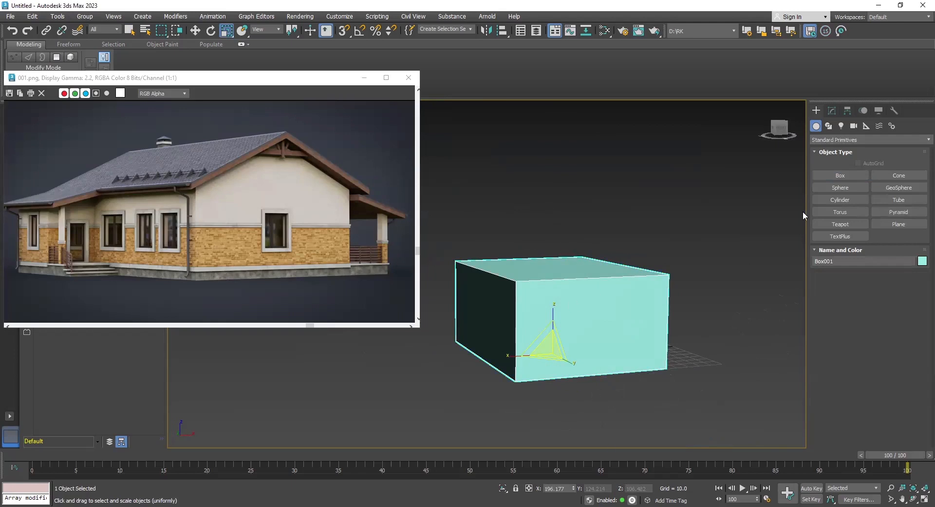
Step: Add an Edit Poly modifier to the box
{"action": "left_click", "coordinate": [849, 140]}
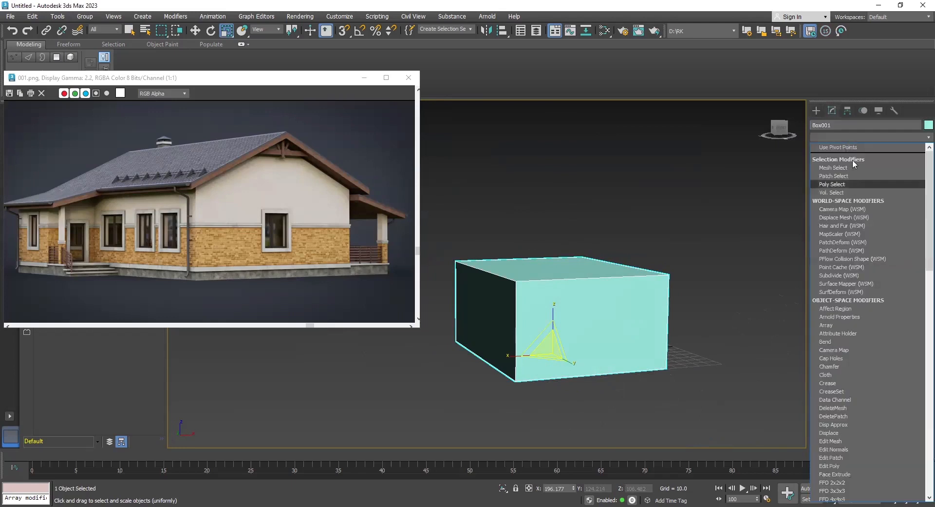
{"action": "key", "text": "e"}
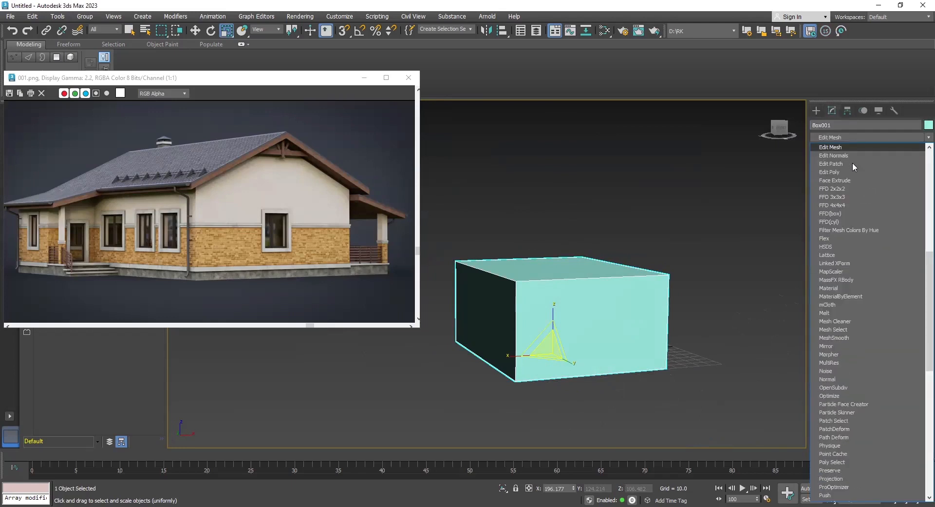
{"action": "left_click", "coordinate": [851, 172]}
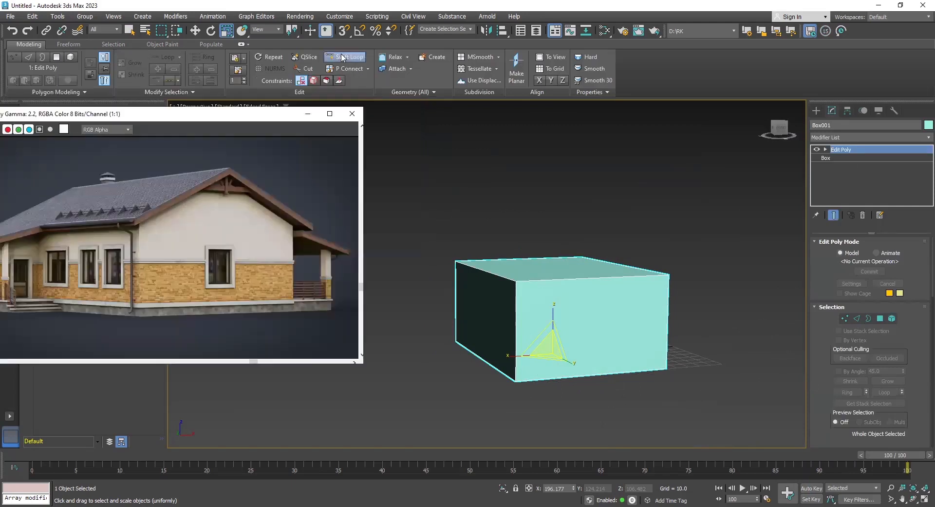
Step: Try to insert a vertical edge loop near the middle of the box's gable side with Swift Loop
{"action": "left_click", "coordinate": [342, 57]}
{"action": "left_click", "coordinate": [586, 322]}
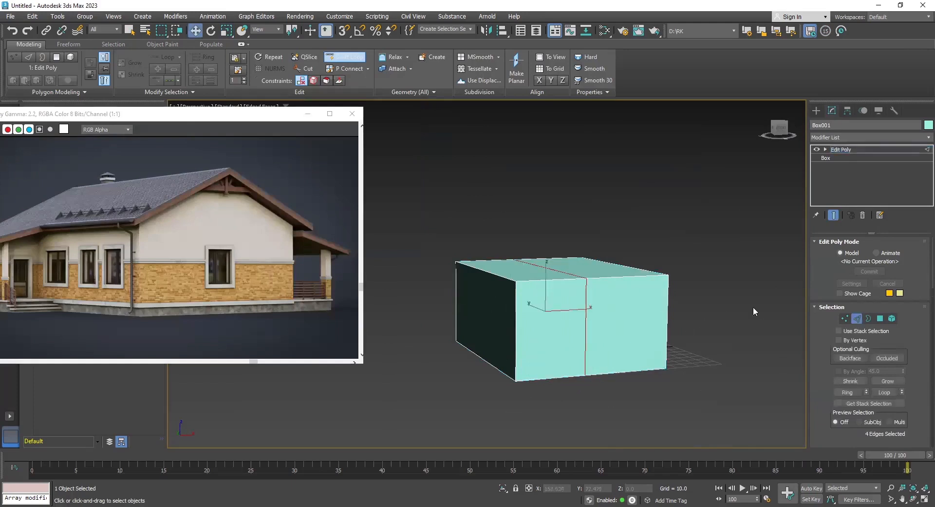
{"action": "key", "text": "w"}
{"action": "left_click", "coordinate": [755, 311]}
{"action": "middle_click_drag", "start_coordinate": [756, 311], "coordinate": [723, 310], "text": "alt"}
{"action": "key", "text": "f"}
{"action": "scroll", "coordinate": [723, 308], "scroll_direction": "down", "scroll_amount": 6}
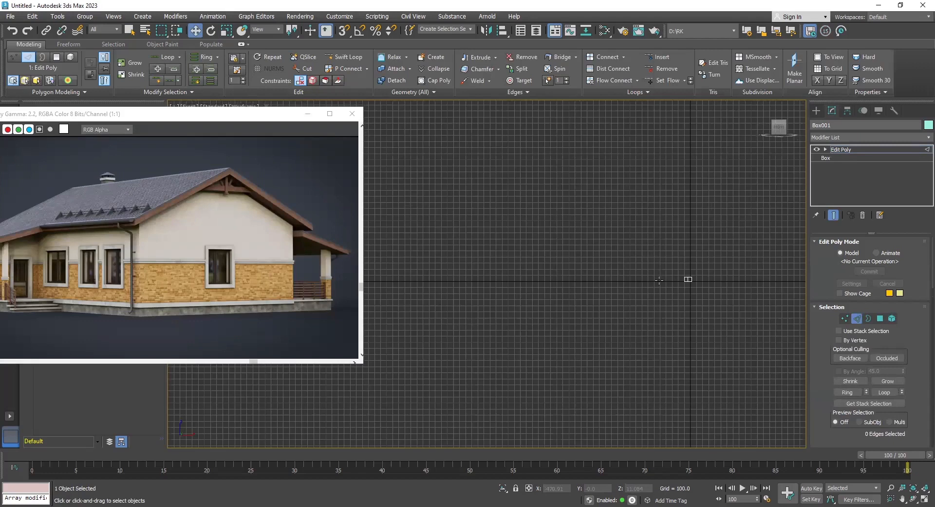
{"action": "scroll", "coordinate": [691, 282], "scroll_direction": "up", "scroll_amount": 7}
{"action": "middle_click_drag", "start_coordinate": [603, 234], "coordinate": [571, 186]}
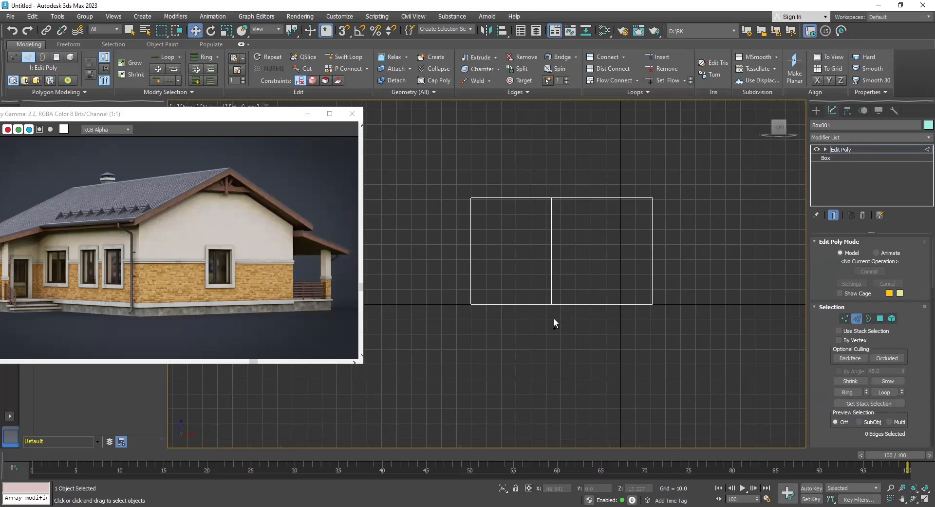
{"action": "key", "text": "ctrl+z"}
Step: Select the four horizontal edges along the box's upper and lower sides in the front view
{"action": "left_click", "coordinate": [845, 318]}
{"action": "key", "text": "2"}
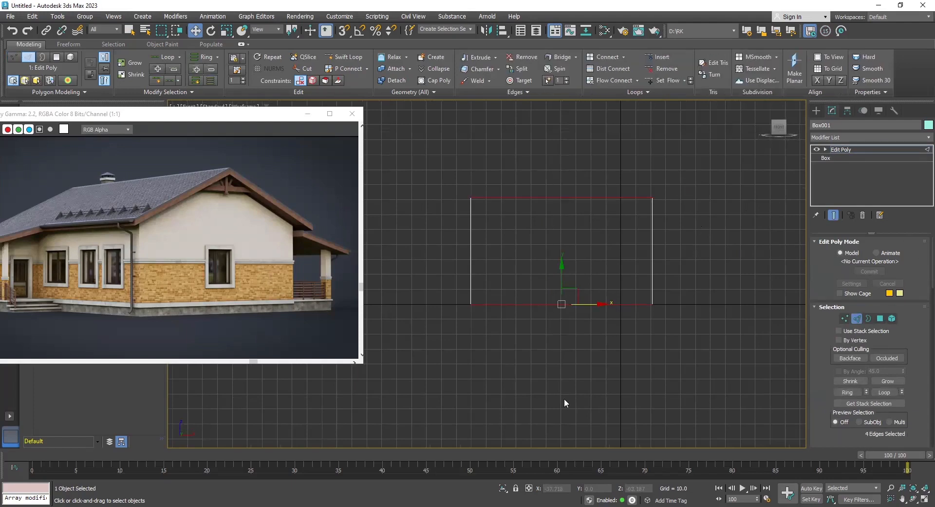
{"action": "scroll", "coordinate": [919, 385], "scroll_direction": "down", "scroll_amount": 5}
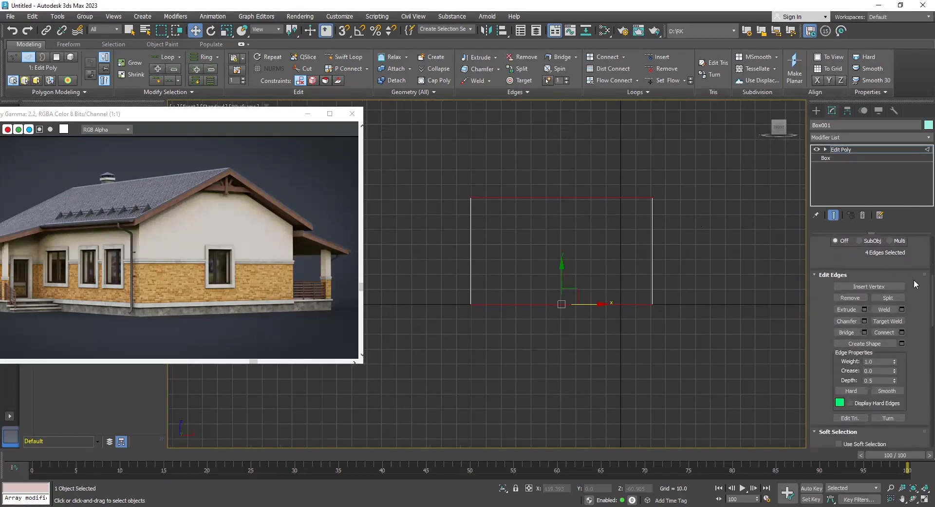
Step: Try connecting the four selected edges directly with a central edge loop
{"action": "left_click", "coordinate": [885, 333]}
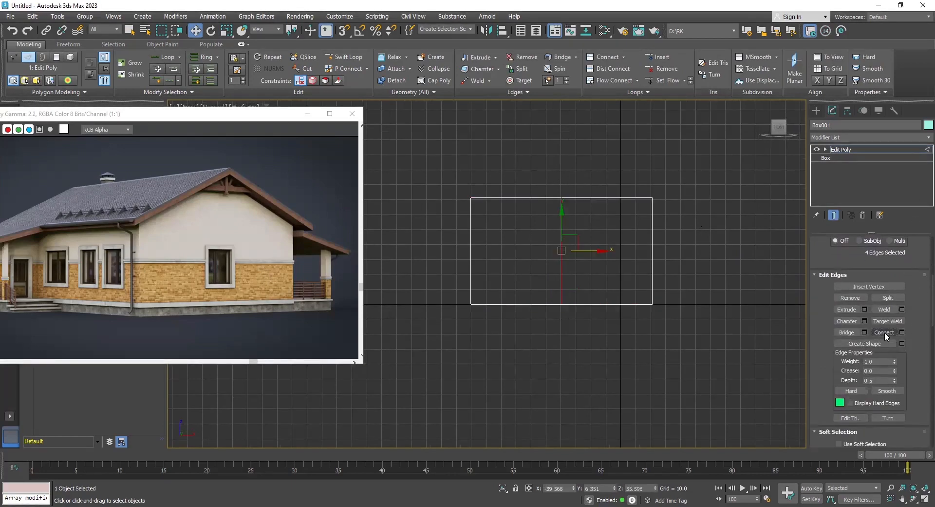
{"action": "key", "text": "p"}
{"action": "mouse_move", "coordinate": [658, 317]}
{"action": "middle_mouse_down", "text": "alt"}
{"action": "mouse_move", "coordinate": [755, 285]}
{"action": "mouse_move", "coordinate": [709, 250]}
{"action": "mouse_move", "coordinate": [613, 358]}
{"action": "mouse_move", "coordinate": [685, 364]}
{"action": "mouse_move", "coordinate": [739, 323]}
{"action": "mouse_move", "coordinate": [806, 312]}
{"action": "mouse_move", "coordinate": [758, 308]}
{"action": "mouse_move", "coordinate": [762, 271]}
{"action": "mouse_move", "coordinate": [709, 230]}
{"action": "mouse_move", "coordinate": [641, 312]}
{"action": "mouse_move", "coordinate": [779, 340]}
{"action": "middle_mouse_up", "text": "alt"}
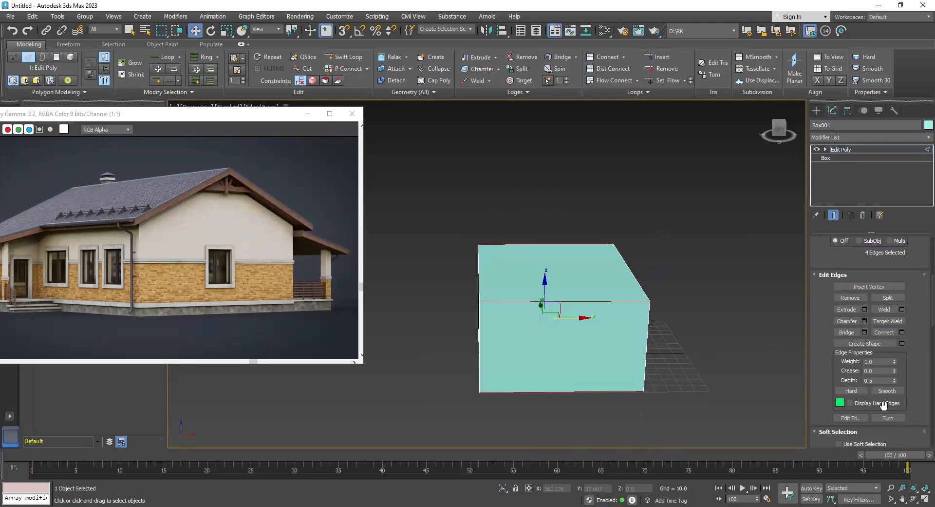
{"action": "scroll", "coordinate": [887, 369], "scroll_direction": "down", "scroll_amount": 3}
{"action": "left_click", "coordinate": [892, 265]}
{"action": "middle_click_drag", "start_coordinate": [710, 323], "coordinate": [736, 319], "text": "alt"}
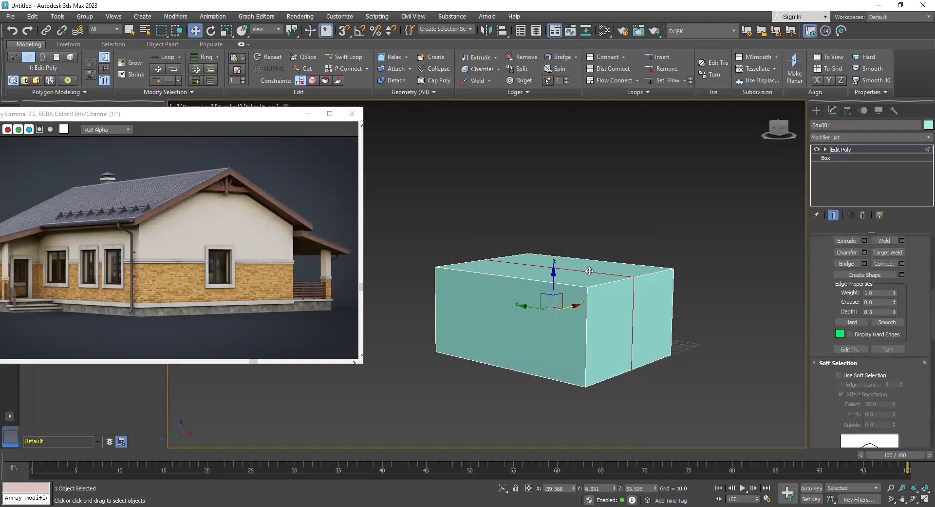
{"action": "middle_click_drag", "start_coordinate": [762, 268], "coordinate": [918, 269], "text": "alt"}
{"action": "key", "text": "ctrl+z"}
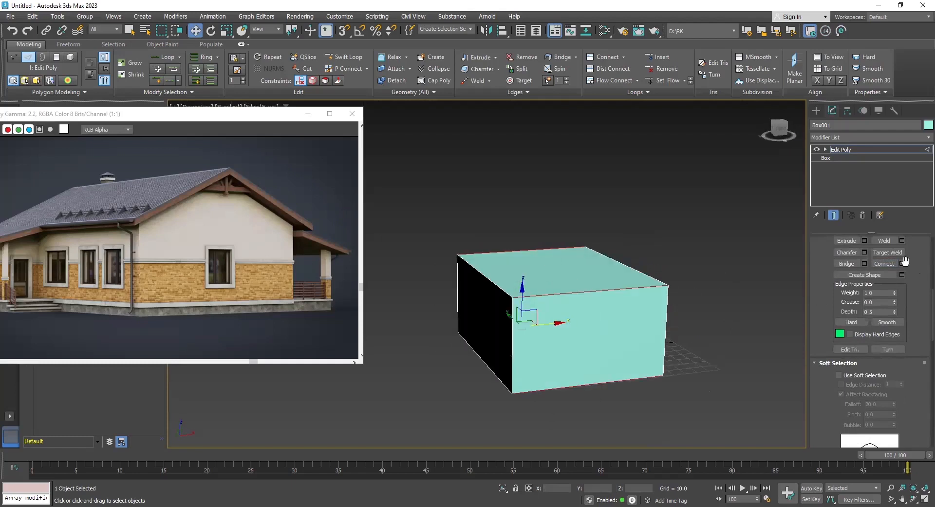
Step: Connect the four selected edges using the Connect Edges settings with 1 segment, splitting the box down its centre
{"action": "left_click", "coordinate": [902, 264]}
{"action": "middle_click_drag", "start_coordinate": [641, 280], "coordinate": [722, 269], "text": "alt"}
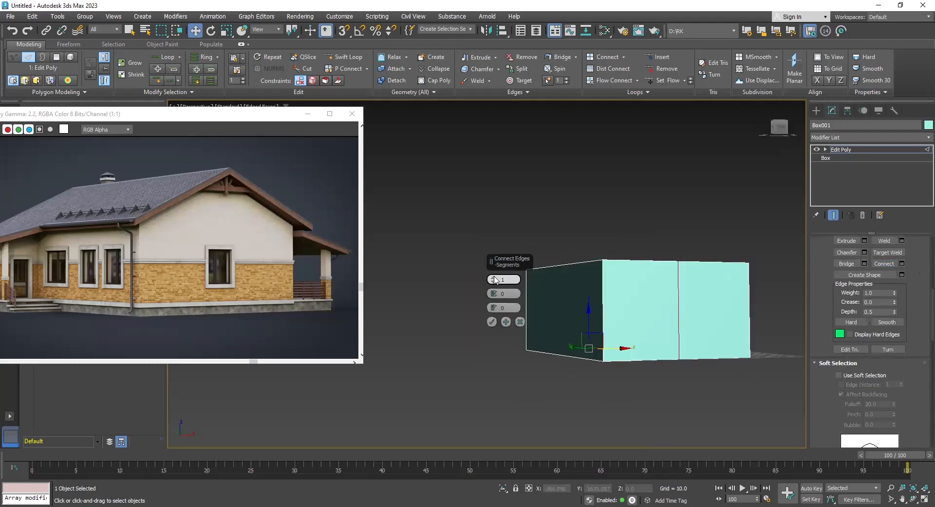
{"action": "left_click", "coordinate": [495, 278]}
{"action": "left_click", "coordinate": [494, 278]}
{"action": "middle_click_drag", "start_coordinate": [590, 307], "coordinate": [639, 298], "text": "alt"}
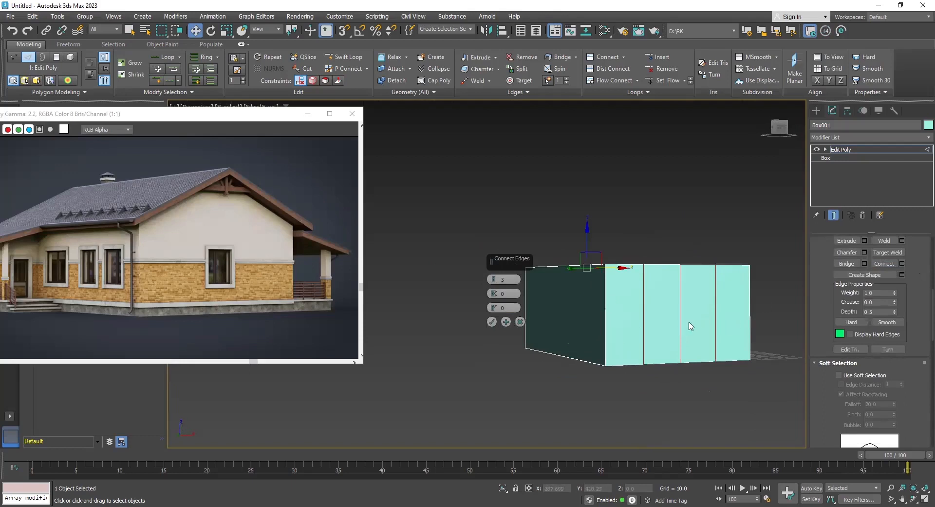
{"action": "left_click_drag", "start_coordinate": [494, 284], "coordinate": [500, 306]}
{"action": "left_click", "coordinate": [492, 322]}
Step: Raise the central edge on the box's upper face by about 41.6 to form the gable roof ridge
{"action": "middle_click_drag", "start_coordinate": [702, 296], "coordinate": [745, 306], "text": "alt"}
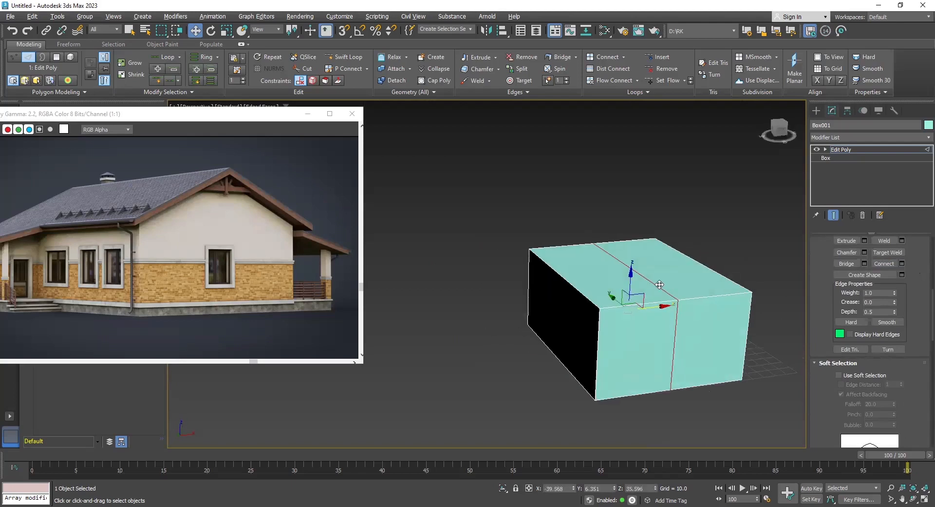
{"action": "middle_click_drag", "start_coordinate": [664, 283], "coordinate": [637, 223], "text": "alt"}
{"action": "left_click_drag", "start_coordinate": [633, 229], "coordinate": [637, 177]}
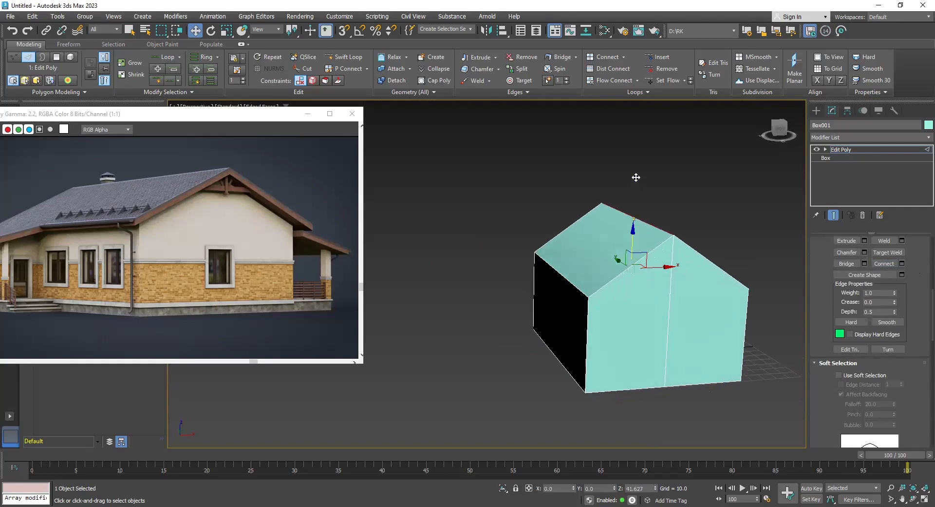
{"action": "middle_click_drag", "start_coordinate": [636, 178], "coordinate": [644, 226], "text": "alt"}
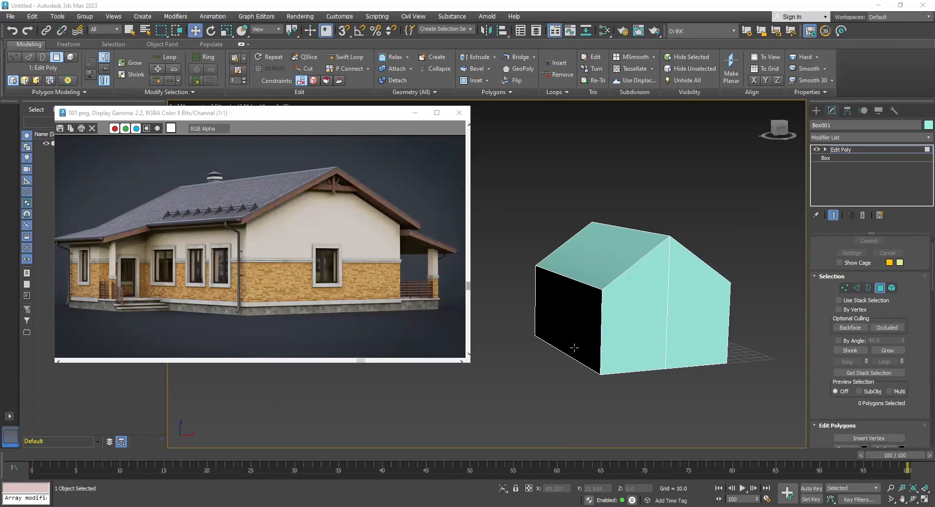
{"action": "middle_click_drag", "start_coordinate": [575, 347], "coordinate": [693, 352], "text": "alt"}
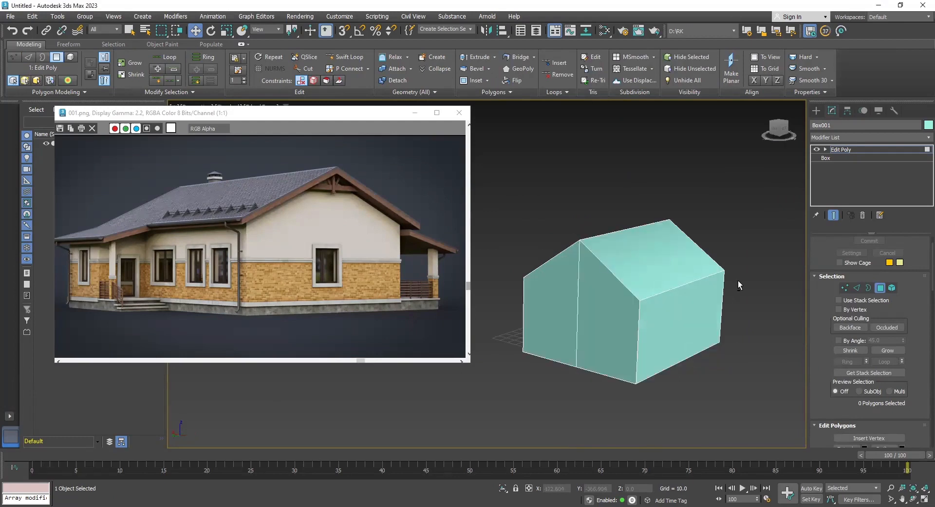
Step: Extrude both sloping roof polygons upward by about 5.4 to give the gable roof a thickness
{"action": "middle_click_drag", "start_coordinate": [736, 285], "coordinate": [682, 271], "text": "alt"}
{"action": "left_click", "coordinate": [682, 271]}
{"action": "middle_click_drag", "start_coordinate": [747, 268], "coordinate": [699, 270], "text": "alt"}
{"action": "left_click", "coordinate": [703, 270], "text": "ctrl"}
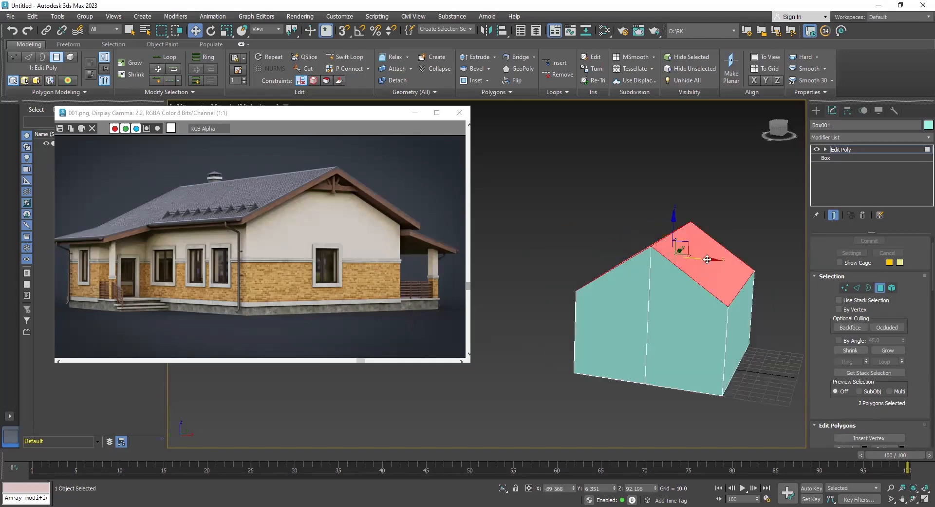
{"action": "left_click", "coordinate": [480, 57]}
{"action": "left_click_drag", "start_coordinate": [723, 265], "coordinate": [725, 249]}
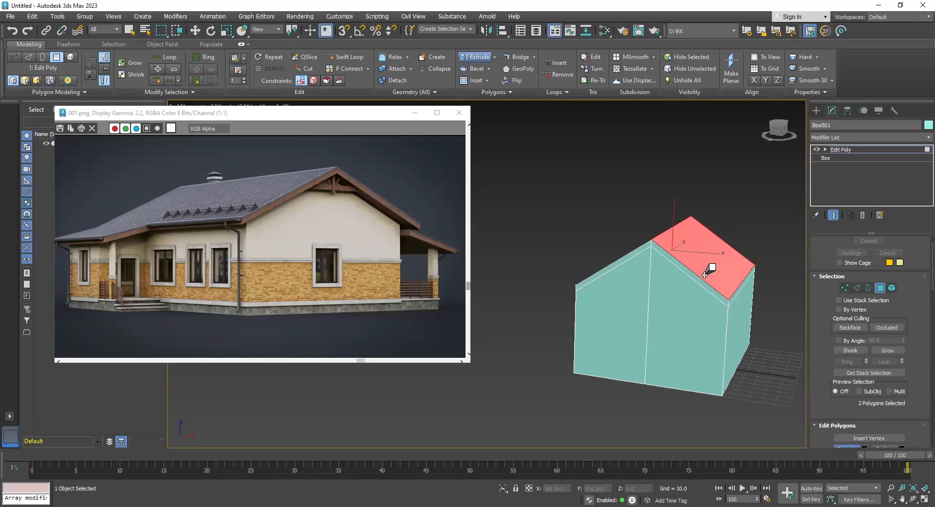
{"action": "key", "text": "w"}
Step: Extend the narrow eave polygon on the first long side outward and down along the roof slope, forming an overhang
{"action": "middle_click_drag", "start_coordinate": [526, 329], "coordinate": [642, 290], "text": "alt"}
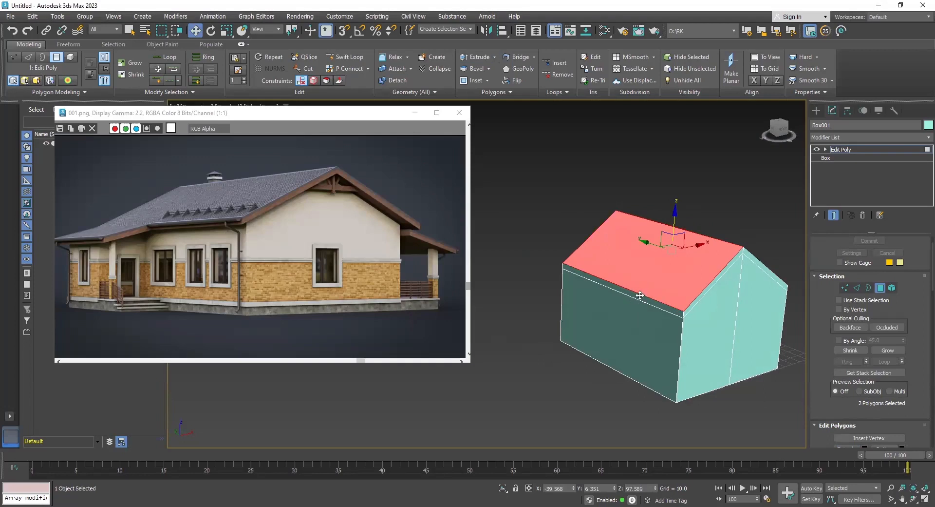
{"action": "left_click", "coordinate": [640, 295]}
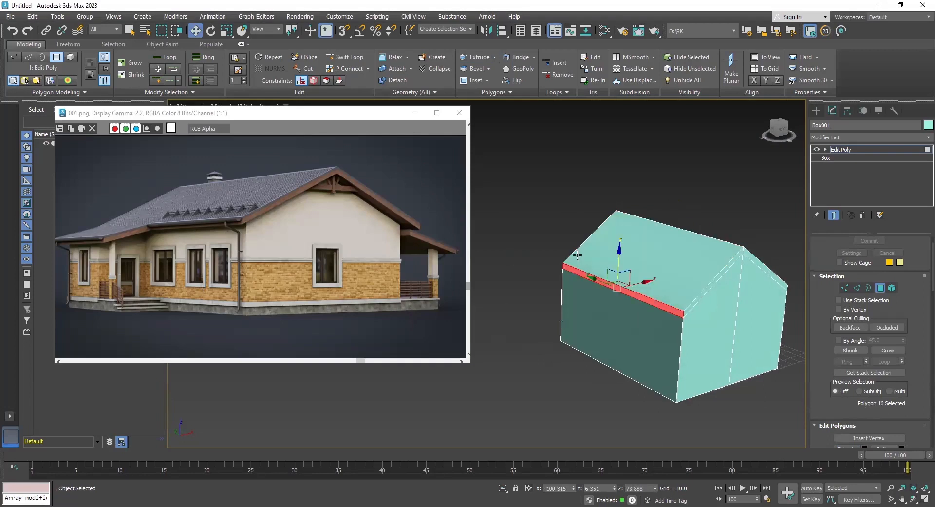
{"action": "middle_click_drag", "start_coordinate": [611, 280], "coordinate": [595, 279], "text": "alt"}
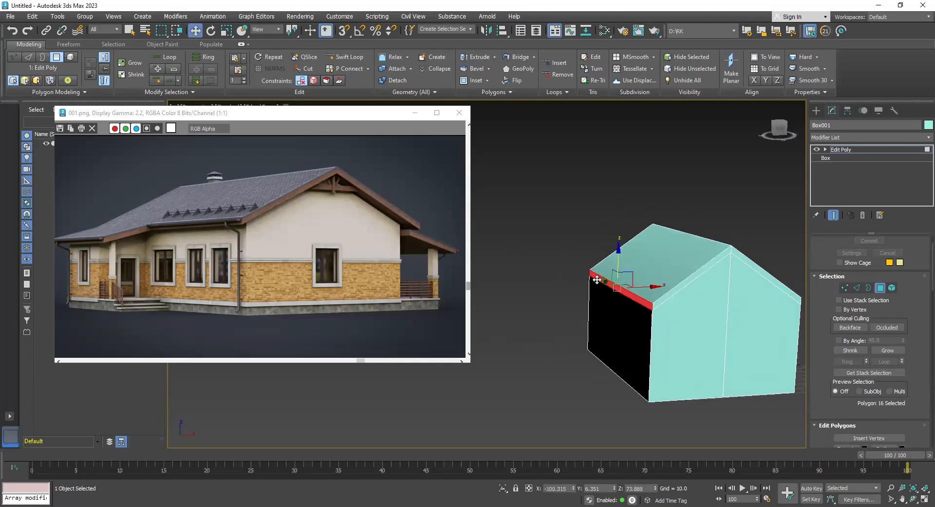
{"action": "scroll", "coordinate": [596, 279], "scroll_direction": "up", "scroll_amount": 3}
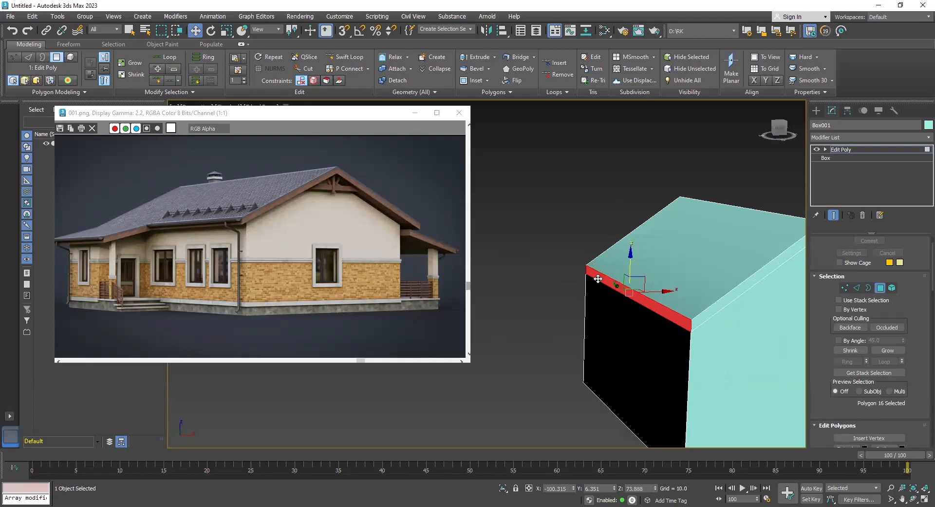
{"action": "key", "text": "l"}
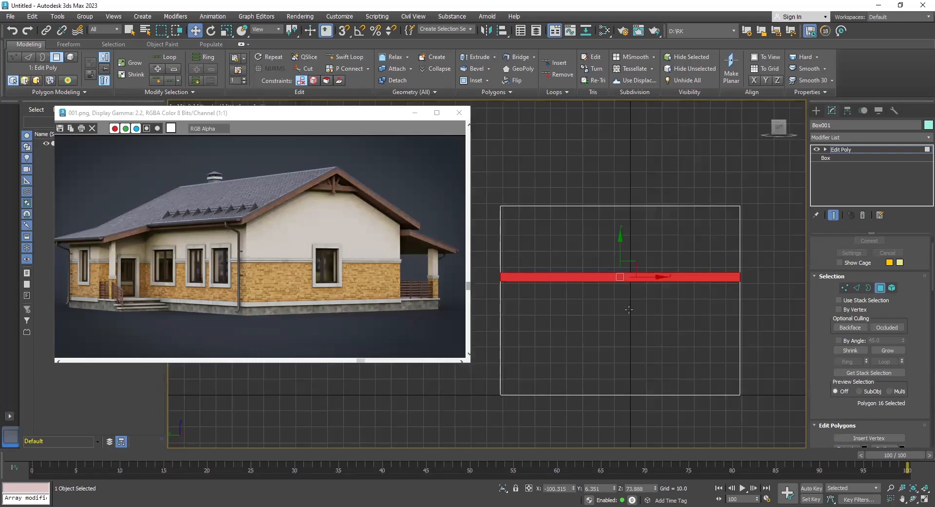
{"action": "middle_click_drag", "start_coordinate": [629, 309], "coordinate": [642, 273], "text": "alt"}
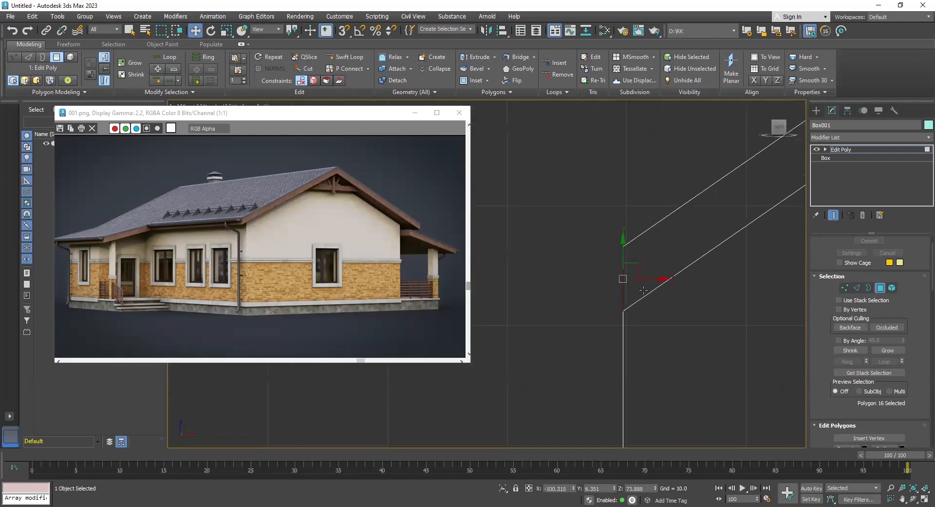
{"action": "mouse_move", "coordinate": [642, 266]}
{"action": "left_mouse_down"}
{"action": "mouse_move", "coordinate": [538, 317]}
{"action": "mouse_move", "coordinate": [537, 327]}
{"action": "mouse_move", "coordinate": [555, 320]}
{"action": "left_mouse_up"}
Step: Extend the eave polygon on the opposite long side outward and down along its slope, matching the first overhang
{"action": "scroll", "coordinate": [604, 318], "scroll_direction": "down", "scroll_amount": 3}
{"action": "middle_click_drag", "start_coordinate": [604, 318], "coordinate": [517, 318]}
{"action": "scroll", "coordinate": [593, 287], "scroll_direction": "down", "scroll_amount": 3}
{"action": "middle_click_drag", "start_coordinate": [785, 288], "coordinate": [516, 283]}
{"action": "key", "text": "p"}
{"action": "middle_click_drag", "start_coordinate": [719, 292], "coordinate": [699, 282], "text": "alt"}
{"action": "middle_click_drag", "start_coordinate": [638, 277], "coordinate": [678, 322], "text": "alt"}
{"action": "left_click", "coordinate": [681, 321]}
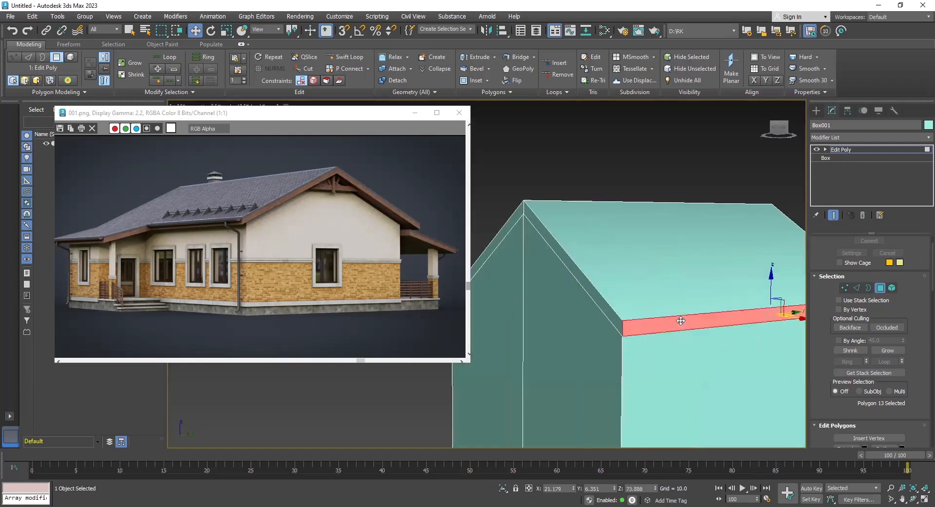
{"action": "key", "text": "f"}
{"action": "middle_click_drag", "start_coordinate": [667, 270], "coordinate": [654, 274]}
{"action": "left_click_drag", "start_coordinate": [654, 273], "coordinate": [684, 293]}
{"action": "key", "text": "p"}
{"action": "scroll", "coordinate": [706, 327], "scroll_direction": "down", "scroll_amount": 5}
{"action": "mouse_move", "coordinate": [653, 373]}
{"action": "middle_mouse_down", "text": "alt"}
{"action": "mouse_move", "coordinate": [694, 375]}
{"action": "mouse_move", "coordinate": [606, 368]}
{"action": "mouse_move", "coordinate": [494, 381]}
{"action": "mouse_move", "coordinate": [641, 365]}
{"action": "mouse_move", "coordinate": [589, 365]}
{"action": "middle_mouse_up", "text": "alt"}
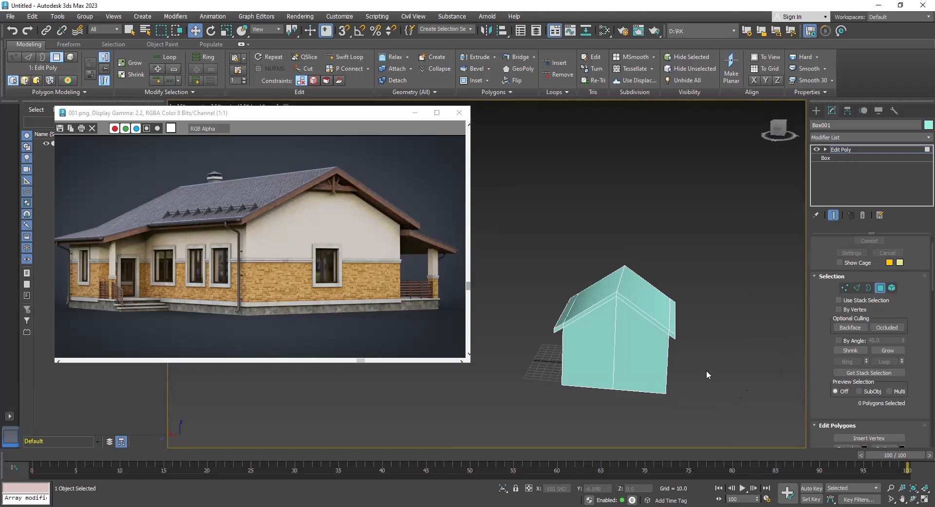
{"action": "key", "text": "f"}
{"action": "left_click", "coordinate": [617, 370]}
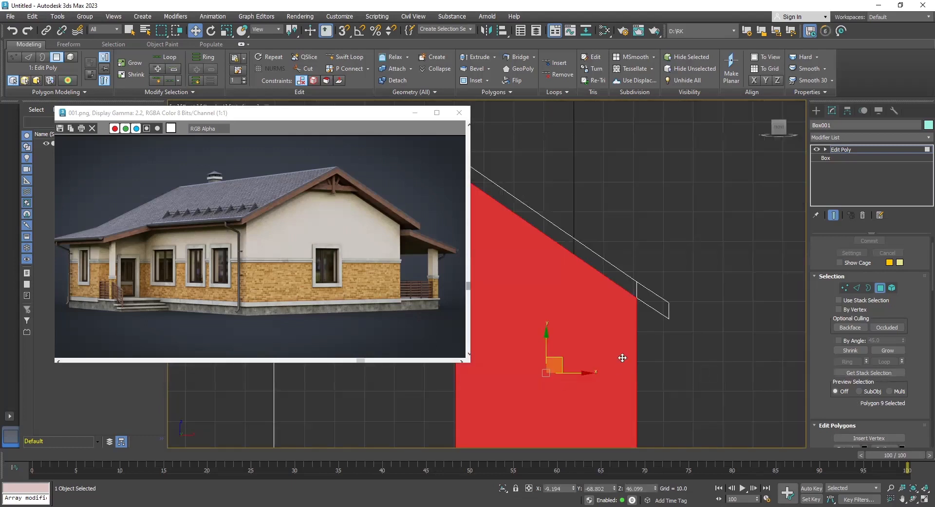
{"action": "key", "text": "p"}
{"action": "scroll", "coordinate": [680, 355], "scroll_direction": "down", "scroll_amount": 3}
{"action": "middle_click_drag", "start_coordinate": [549, 373], "coordinate": [690, 370], "text": "alt"}
{"action": "left_click", "coordinate": [690, 370]}
{"action": "mouse_move", "coordinate": [575, 373]}
{"action": "middle_mouse_down", "text": "alt"}
{"action": "mouse_move", "coordinate": [640, 356]}
{"action": "mouse_move", "coordinate": [576, 385]}
{"action": "mouse_move", "coordinate": [518, 394]}
{"action": "mouse_move", "coordinate": [563, 406]}
{"action": "mouse_move", "coordinate": [577, 390]}
{"action": "middle_mouse_up", "text": "alt"}
{"action": "scroll", "coordinate": [495, 385], "scroll_direction": "up", "scroll_amount": 3}
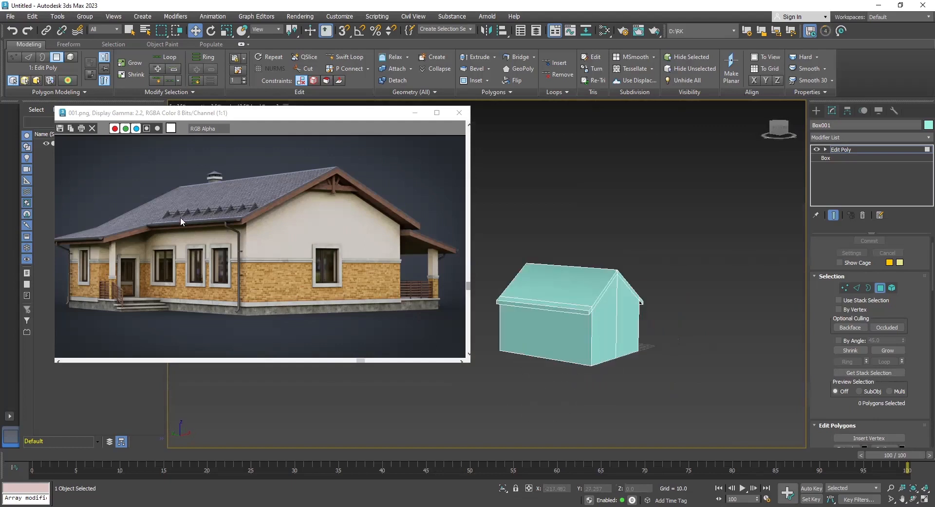
Step: Select the six wall and roof-edge polygons of one gable end and extrude them about 63 along Y to lengthen the house
{"action": "middle_click_drag", "start_coordinate": [632, 319], "coordinate": [570, 297], "text": "alt"}
{"action": "left_click", "coordinate": [544, 309]}
{"action": "left_click", "coordinate": [521, 313], "text": "ctrl"}
{"action": "scroll", "coordinate": [539, 317], "scroll_direction": "up", "scroll_amount": 2}
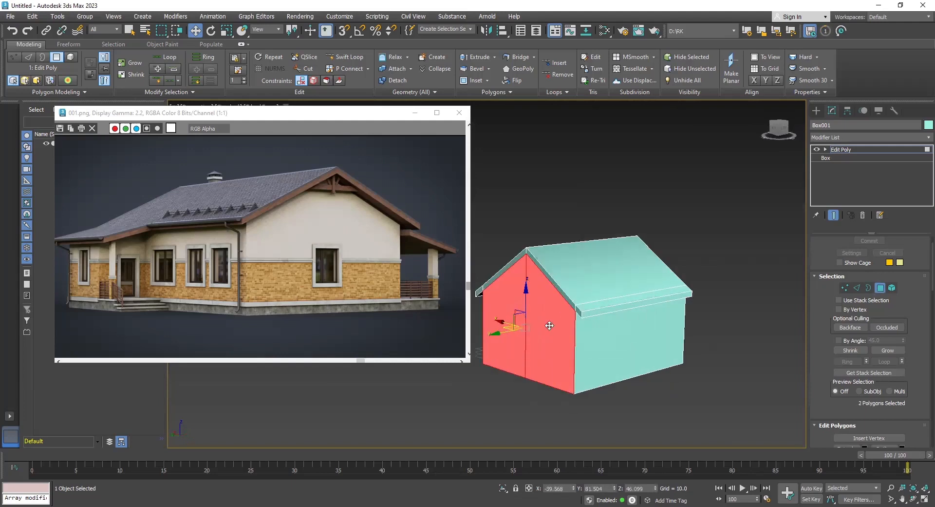
{"action": "left_click", "coordinate": [578, 312], "text": "ctrl"}
{"action": "left_click", "coordinate": [559, 288], "text": "ctrl"}
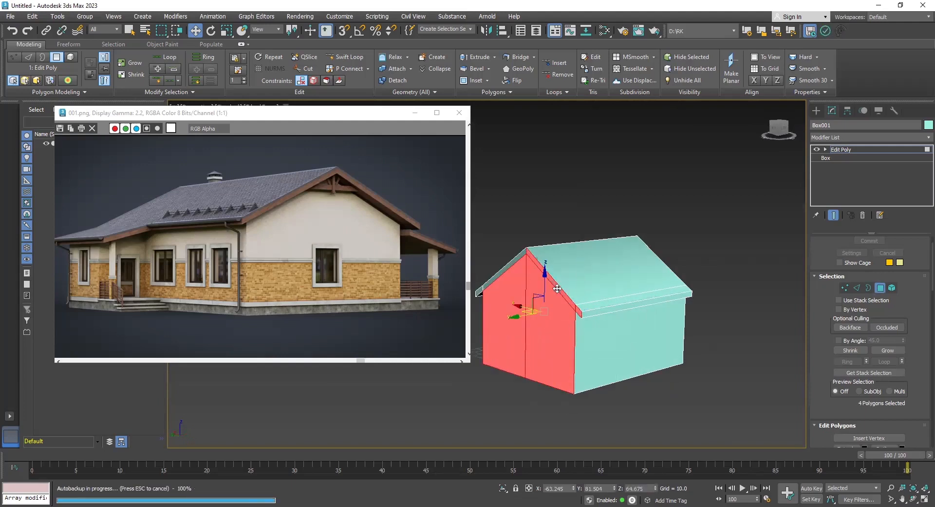
{"action": "left_click", "coordinate": [519, 259], "text": "ctrl"}
{"action": "middle_click_drag", "start_coordinate": [494, 306], "coordinate": [592, 311], "text": "alt"}
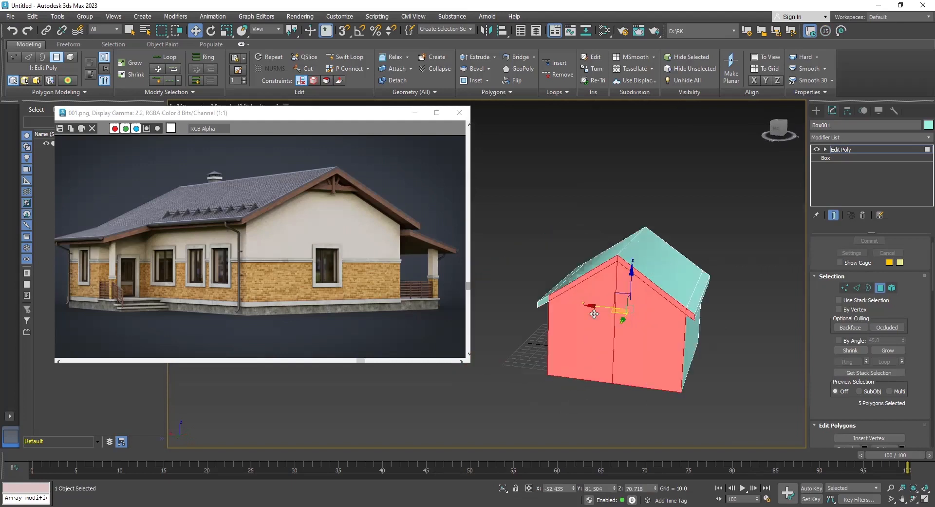
{"action": "left_click", "coordinate": [544, 300], "text": "ctrl"}
{"action": "left_click", "coordinate": [548, 312], "text": "alt"}
{"action": "left_click", "coordinate": [545, 302], "text": "ctrl"}
{"action": "middle_click_drag", "start_coordinate": [545, 302], "coordinate": [43, 323], "text": "alt"}
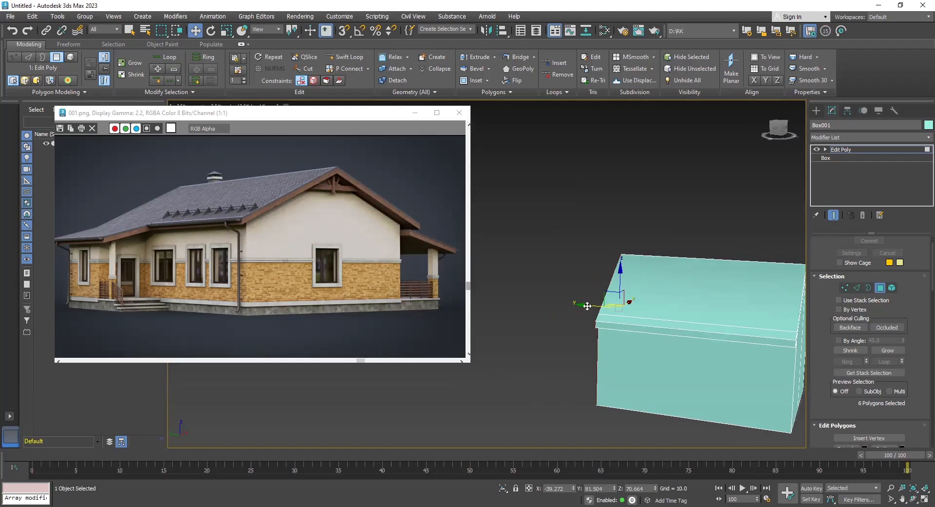
{"action": "left_click_drag", "start_coordinate": [581, 303], "coordinate": [519, 298]}
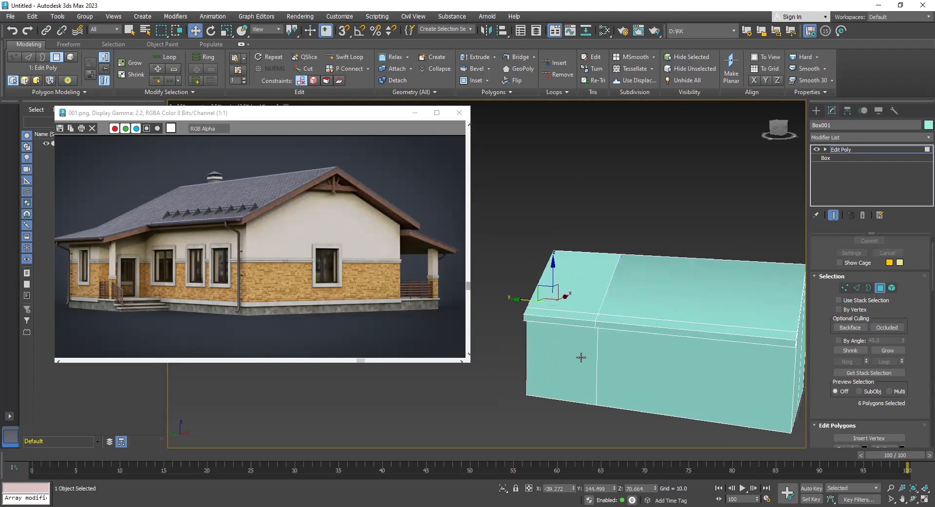
Step: Try extruding the added section's side wall and eave polygons outward together
{"action": "middle_click_drag", "start_coordinate": [581, 375], "coordinate": [560, 339], "text": "alt"}
{"action": "left_click", "coordinate": [547, 318]}
{"action": "left_click", "coordinate": [550, 276], "text": "ctrl"}
{"action": "middle_click_drag", "start_coordinate": [532, 376], "coordinate": [524, 352], "text": "alt"}
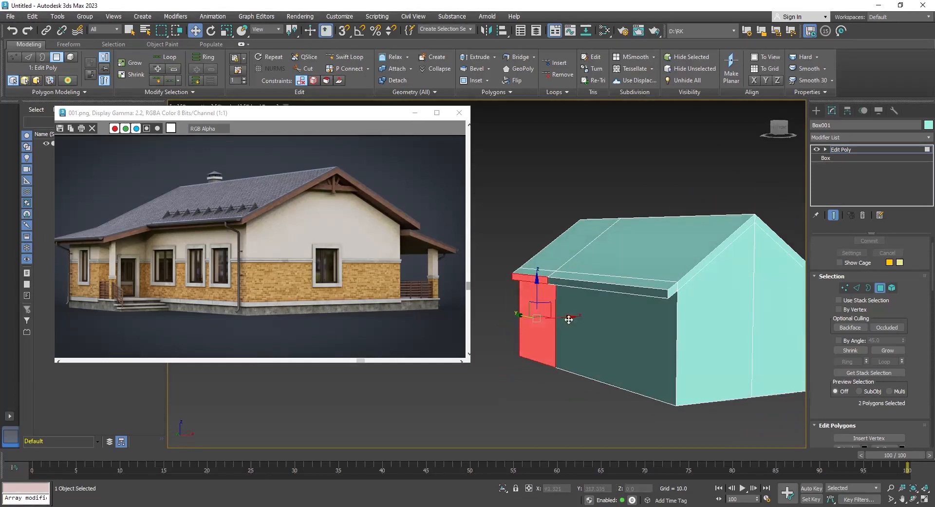
{"action": "left_click_drag", "start_coordinate": [569, 317], "coordinate": [507, 335], "text": "shift"}
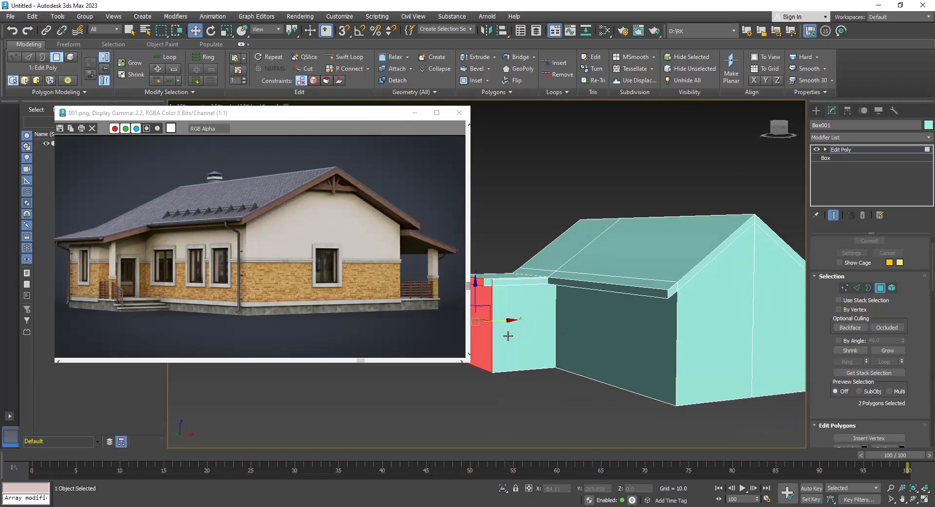
{"action": "key", "text": "ctrl+z"}
Step: Try extruding the added section's side wall outward together with the eave's fascia and underside polygons
{"action": "middle_click_drag", "start_coordinate": [558, 352], "coordinate": [632, 416]}
{"action": "scroll", "coordinate": [610, 403], "scroll_direction": "up", "scroll_amount": 4}
{"action": "left_click", "coordinate": [604, 335]}
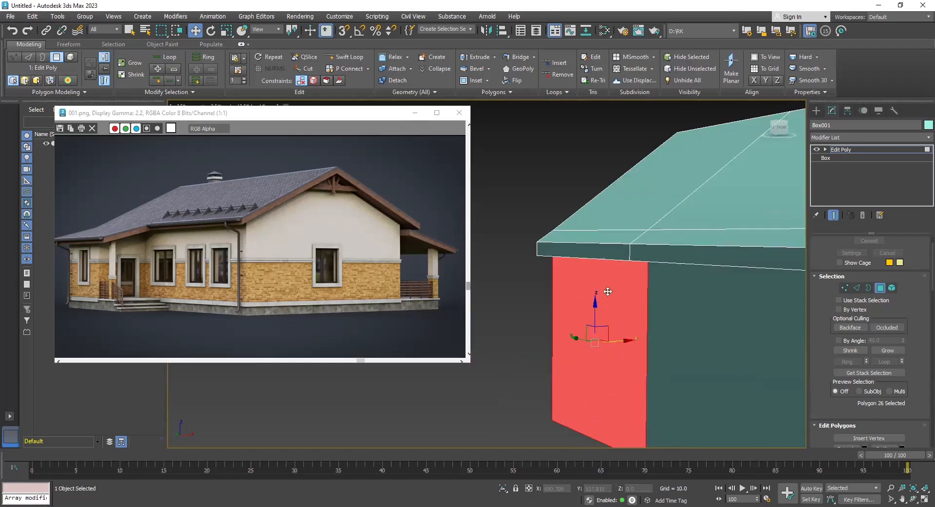
{"action": "middle_click_drag", "start_coordinate": [609, 291], "coordinate": [600, 234], "text": "alt"}
{"action": "left_click", "coordinate": [605, 235], "text": "ctrl"}
{"action": "left_click", "coordinate": [597, 230], "text": "ctrl"}
{"action": "middle_click_drag", "start_coordinate": [610, 317], "coordinate": [626, 390], "text": "alt"}
{"action": "left_click_drag", "start_coordinate": [623, 288], "coordinate": [511, 348], "text": "shift"}
{"action": "middle_click_drag", "start_coordinate": [626, 319], "coordinate": [588, 281], "text": "alt"}
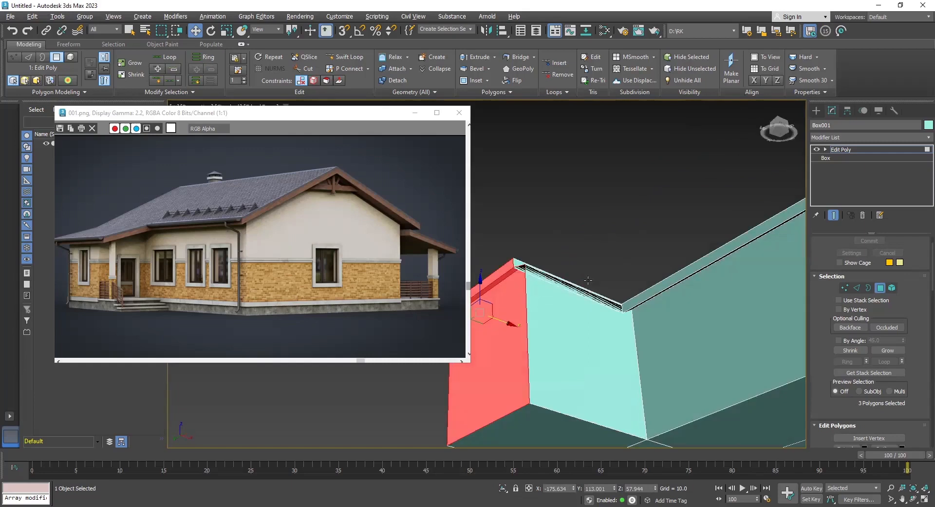
{"action": "key", "text": "ctrl+z"}
Step: Extrude only the added section's eave fascia outward, and lower its outer end by about 18 to make a sloping side roof
{"action": "middle_click_drag", "start_coordinate": [635, 347], "coordinate": [607, 354], "text": "alt"}
{"action": "left_click", "coordinate": [580, 392]}
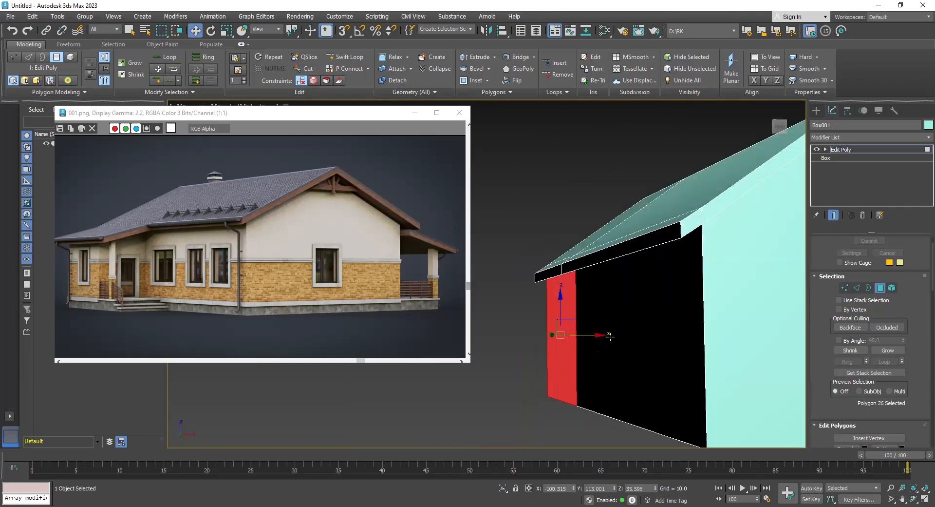
{"action": "left_click", "coordinate": [549, 274]}
{"action": "middle_click_drag", "start_coordinate": [549, 274], "coordinate": [580, 274], "text": "alt"}
{"action": "left_click_drag", "start_coordinate": [581, 274], "coordinate": [476, 305]}
{"action": "middle_click_drag", "start_coordinate": [476, 305], "coordinate": [548, 259], "text": "alt"}
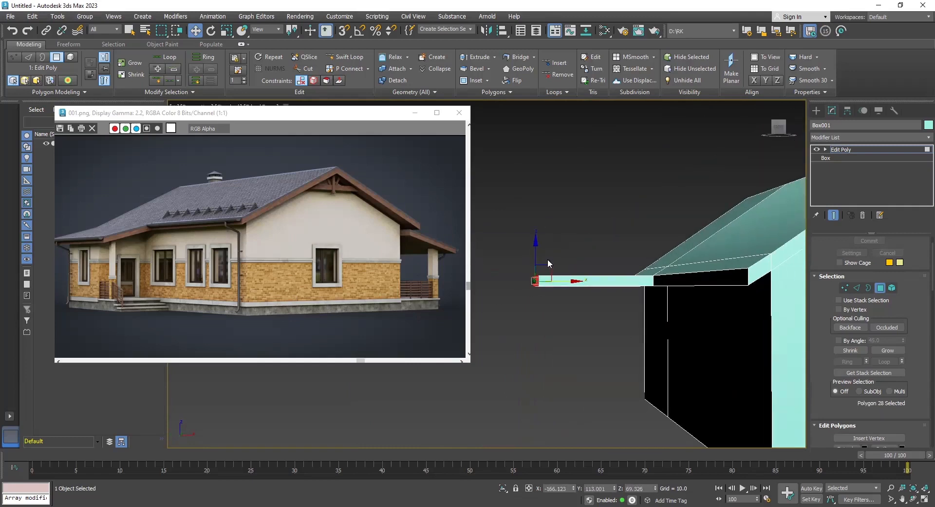
{"action": "left_click_drag", "start_coordinate": [534, 245], "coordinate": [534, 278]}
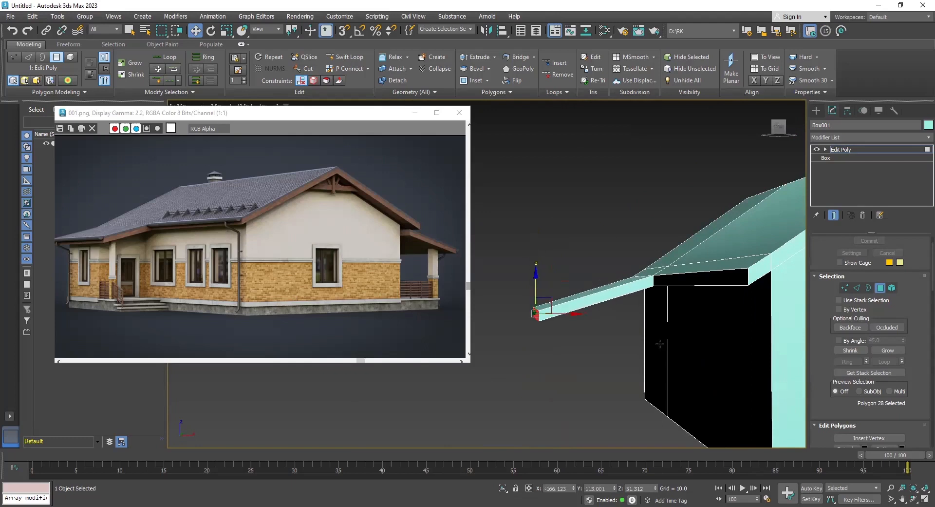
Step: Extrude the added section's side wall polygon outward beneath the sloping side roof and clear the selection
{"action": "left_click", "coordinate": [659, 344]}
{"action": "left_click", "coordinate": [701, 346], "text": "shift"}
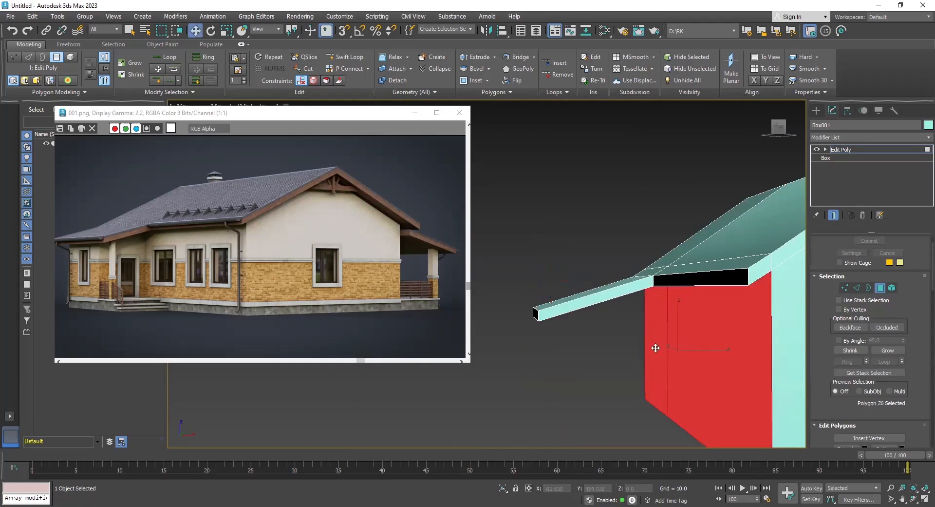
{"action": "left_click", "coordinate": [657, 349]}
{"action": "left_click_drag", "start_coordinate": [696, 342], "coordinate": [587, 359]}
{"action": "key", "text": "ctrl+d"}
Step: Reposition the upper outer edge of the side extension's roof to refine the end of its slope
{"action": "left_click", "coordinate": [858, 288]}
{"action": "left_click", "coordinate": [544, 279]}
{"action": "left_click_drag", "start_coordinate": [547, 239], "coordinate": [565, 265]}
{"action": "middle_click_drag", "start_coordinate": [559, 343], "coordinate": [546, 352], "text": "alt"}
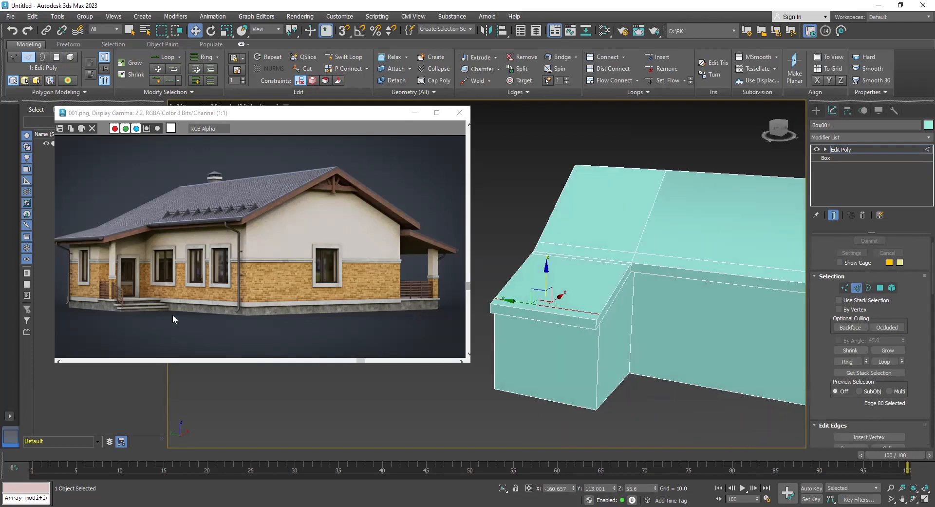
Step: Select the 12 vertices at the side extension's outer end and try shifting them slightly
{"action": "middle_click_drag", "start_coordinate": [657, 320], "coordinate": [621, 274], "text": "alt"}
{"action": "left_click", "coordinate": [610, 329]}
{"action": "left_click", "coordinate": [845, 288]}
{"action": "left_click_drag", "start_coordinate": [575, 195], "coordinate": [521, 381]}
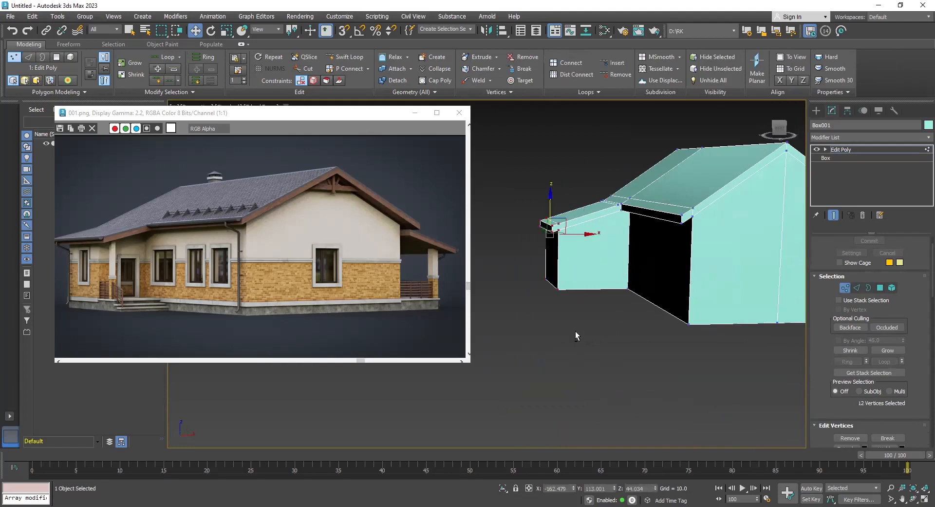
{"action": "middle_click_drag", "start_coordinate": [575, 332], "coordinate": [542, 327], "text": "alt"}
{"action": "left_click_drag", "start_coordinate": [588, 235], "coordinate": [591, 237]}
{"action": "middle_click_drag", "start_coordinate": [591, 236], "coordinate": [694, 272], "text": "alt"}
Step: Select all the roof and upper wall vertices of the house and raise them by about 17 to make the walls taller
{"action": "scroll", "coordinate": [639, 337], "scroll_direction": "down", "scroll_amount": 5}
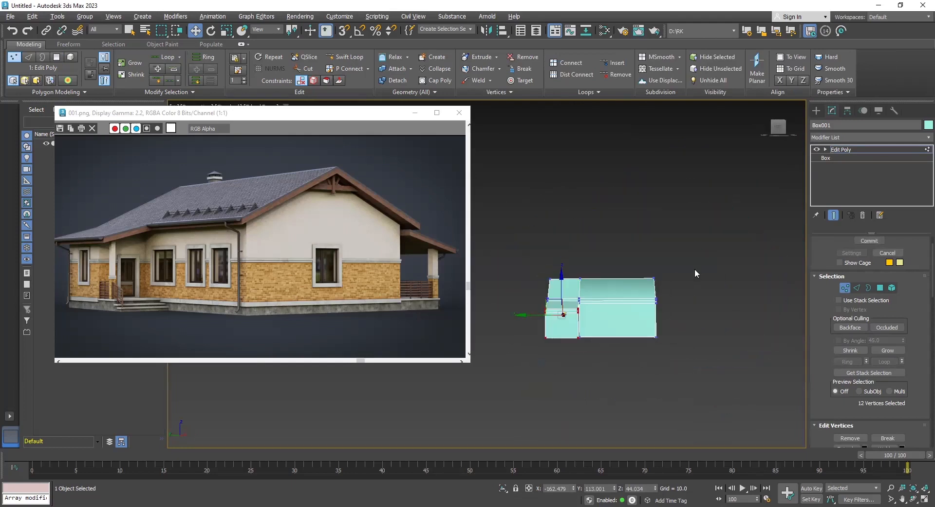
{"action": "left_click_drag", "start_coordinate": [531, 322], "coordinate": [590, 268]}
{"action": "middle_click_drag", "start_coordinate": [549, 322], "coordinate": [551, 290], "text": "alt"}
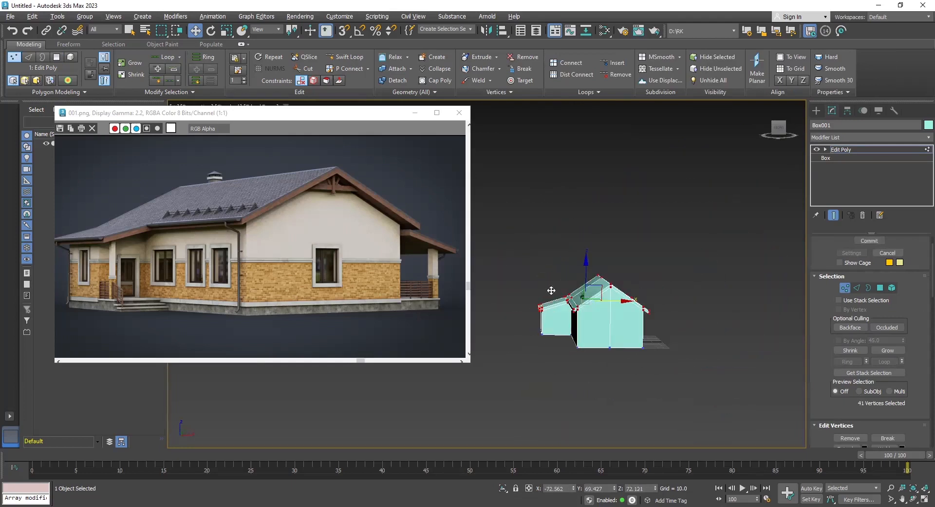
{"action": "left_click_drag", "start_coordinate": [585, 262], "coordinate": [585, 248]}
{"action": "middle_click_drag", "start_coordinate": [527, 311], "coordinate": [619, 335], "text": "alt"}
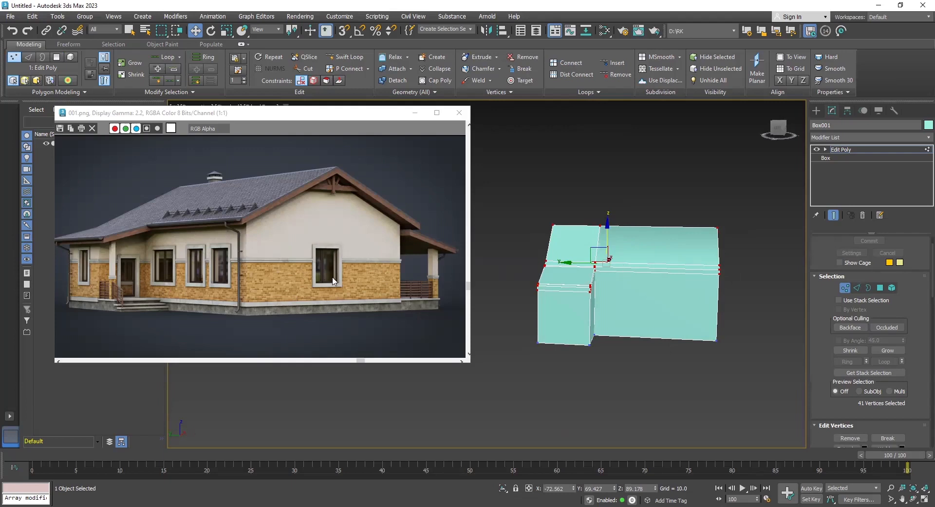
Step: Extrude the narrow side polygon of the extension's roof along Y past the wall to form a side overhang
{"action": "middle_click_drag", "start_coordinate": [595, 363], "coordinate": [633, 367], "text": "alt"}
{"action": "scroll", "coordinate": [664, 381], "scroll_direction": "up", "scroll_amount": 8}
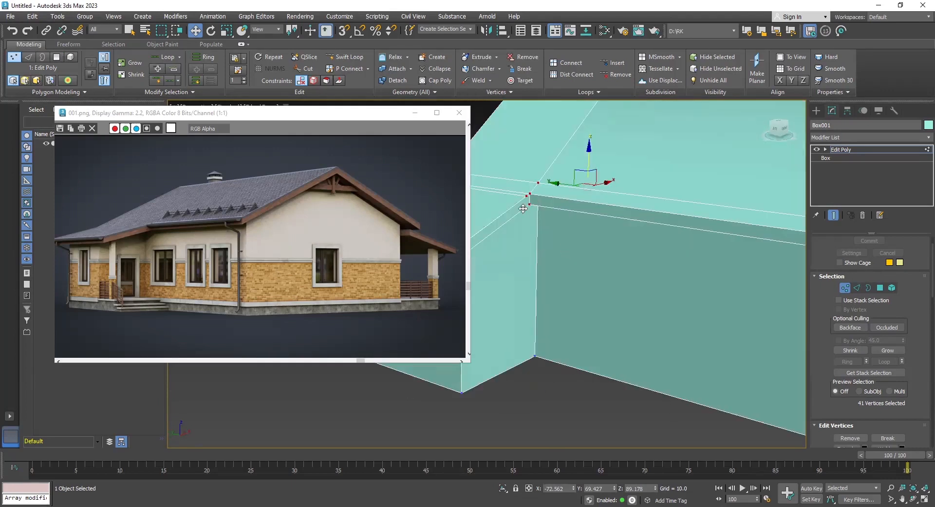
{"action": "key", "text": "4"}
{"action": "left_click", "coordinate": [502, 215]}
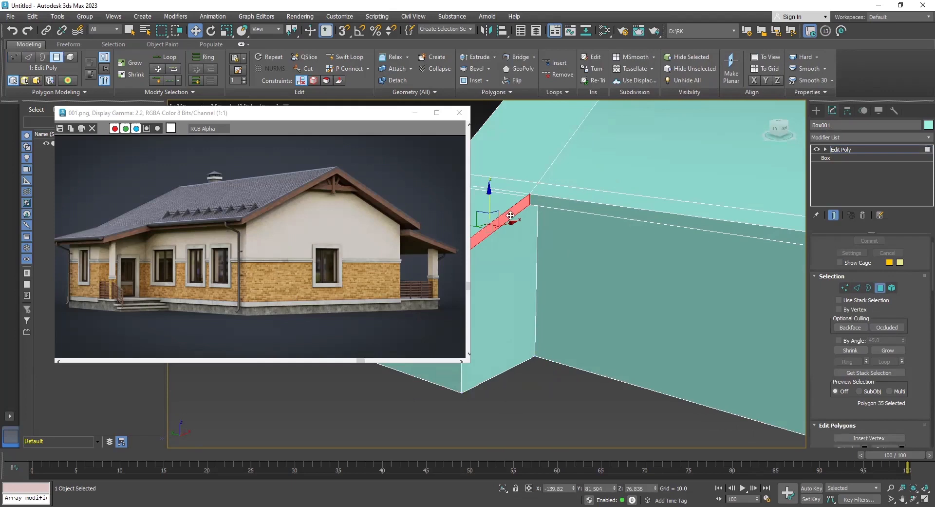
{"action": "middle_click_drag", "start_coordinate": [497, 218], "coordinate": [630, 254], "text": "alt"}
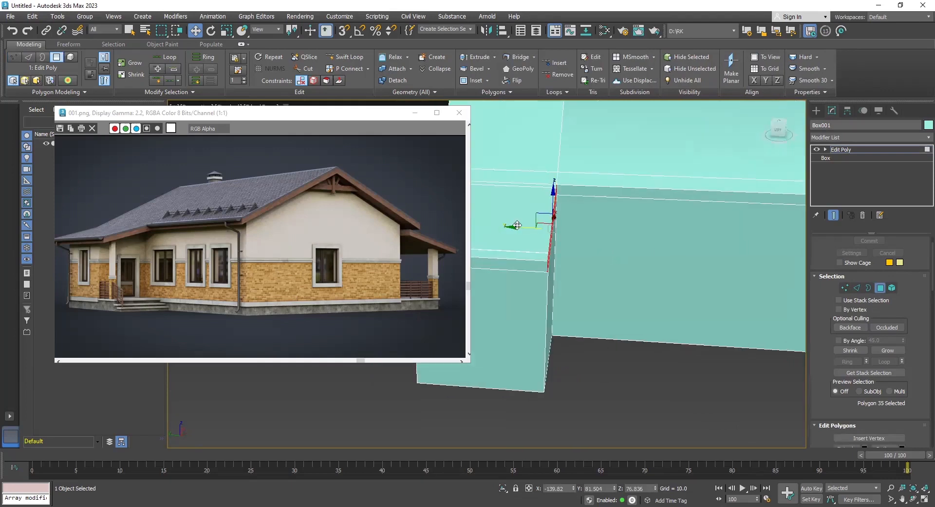
{"action": "left_click_drag", "start_coordinate": [513, 226], "coordinate": [568, 228]}
{"action": "left_click", "coordinate": [570, 264]}
{"action": "middle_click_drag", "start_coordinate": [654, 325], "coordinate": [579, 325], "text": "alt"}
{"action": "left_click", "coordinate": [614, 406]}
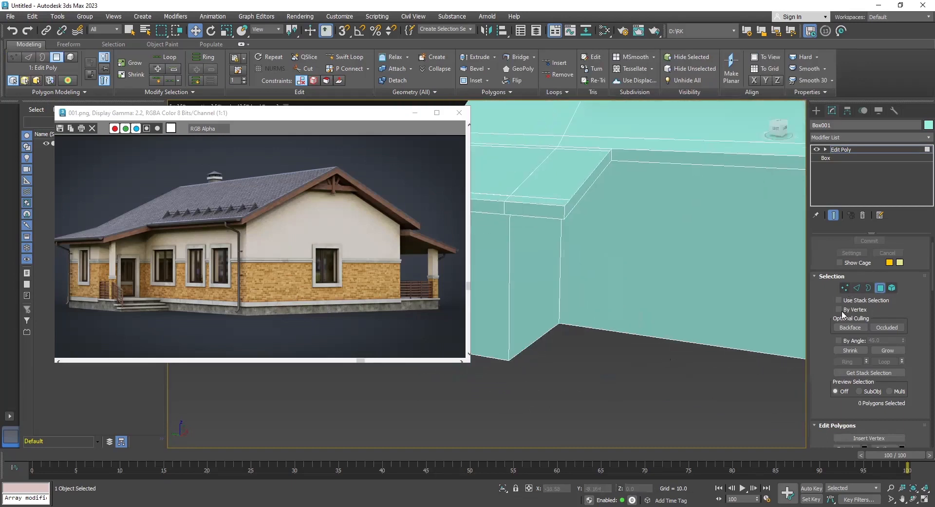
Step: Insert six vertical edge loops with Swift Loop across the long wall beside the side extension to mark out its window columns
{"action": "key", "text": "1"}
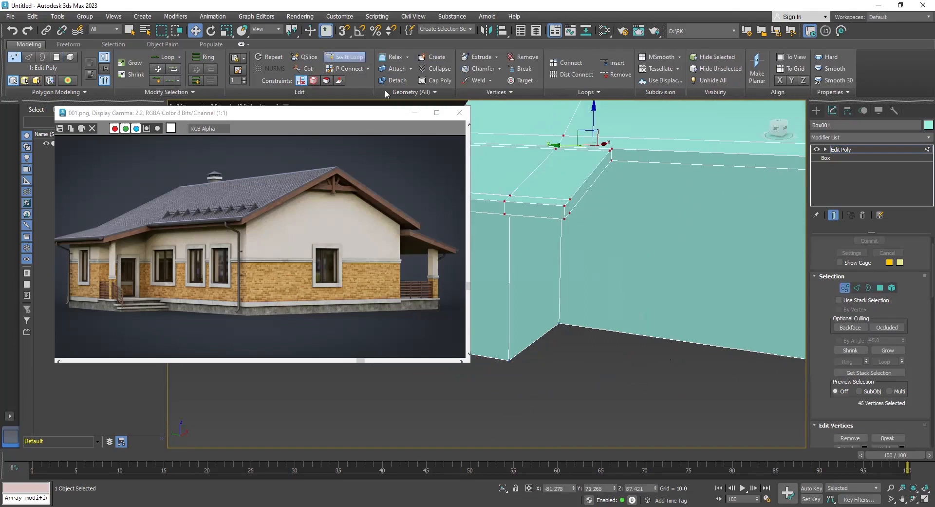
{"action": "middle_click_drag", "start_coordinate": [660, 345], "coordinate": [721, 206], "text": "alt"}
{"action": "key", "text": "2"}
{"action": "left_click", "coordinate": [721, 206]}
{"action": "middle_click_drag", "start_coordinate": [718, 273], "coordinate": [616, 202]}
{"action": "scroll", "coordinate": [635, 258], "scroll_direction": "down", "scroll_amount": 2}
{"action": "left_click", "coordinate": [594, 195]}
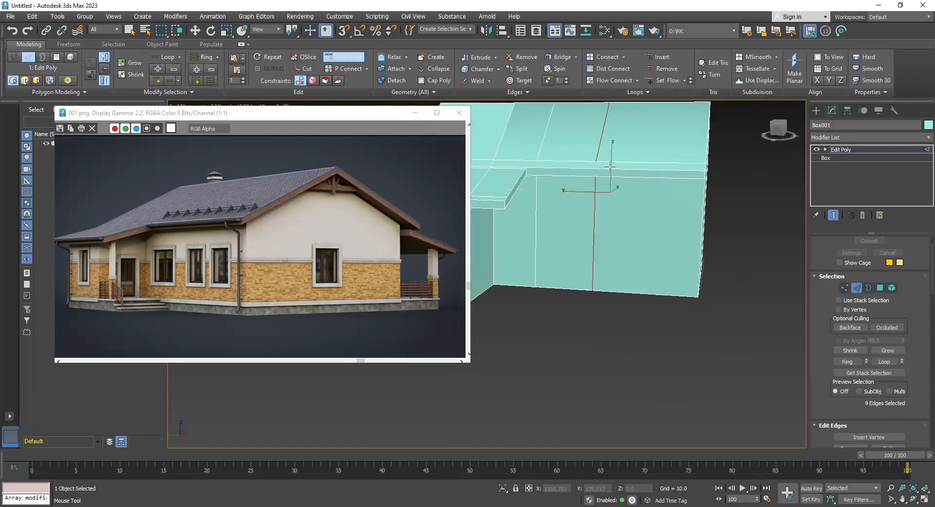
{"action": "left_click", "coordinate": [614, 185]}
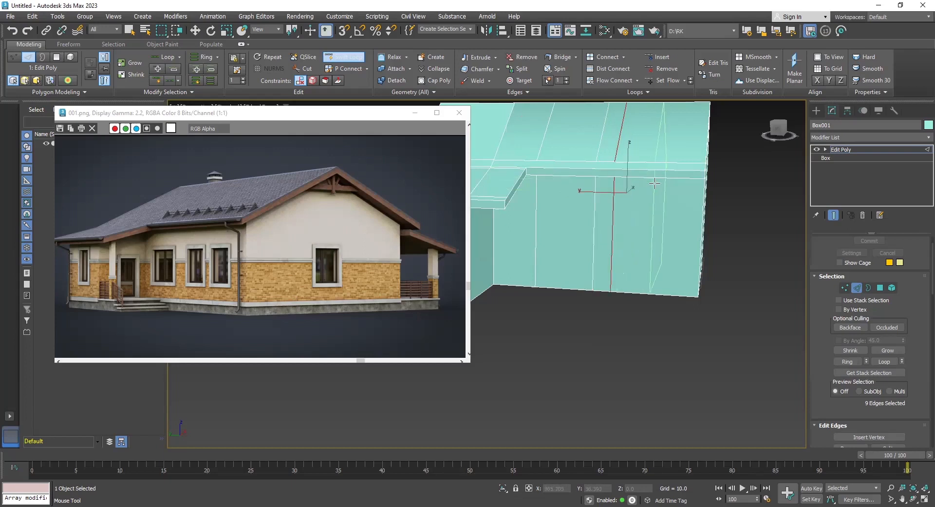
{"action": "left_click", "coordinate": [654, 183]}
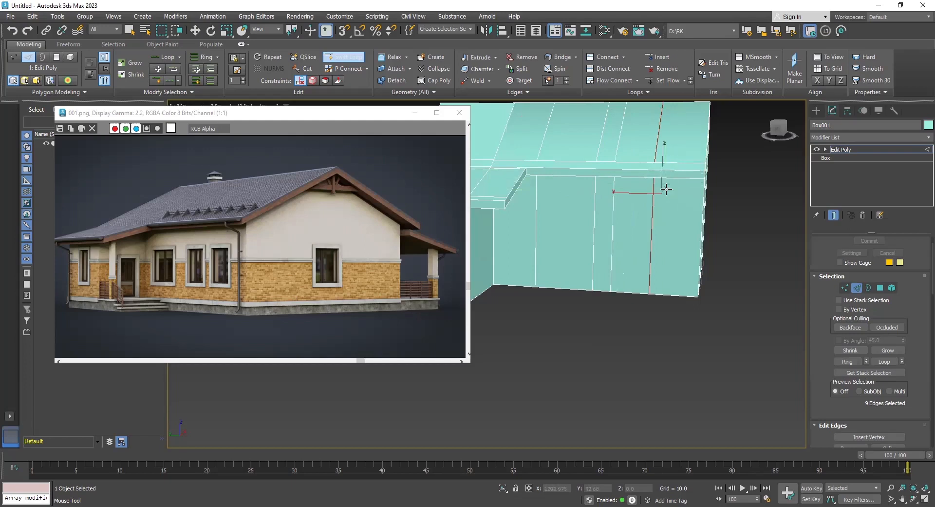
{"action": "left_click", "coordinate": [672, 178]}
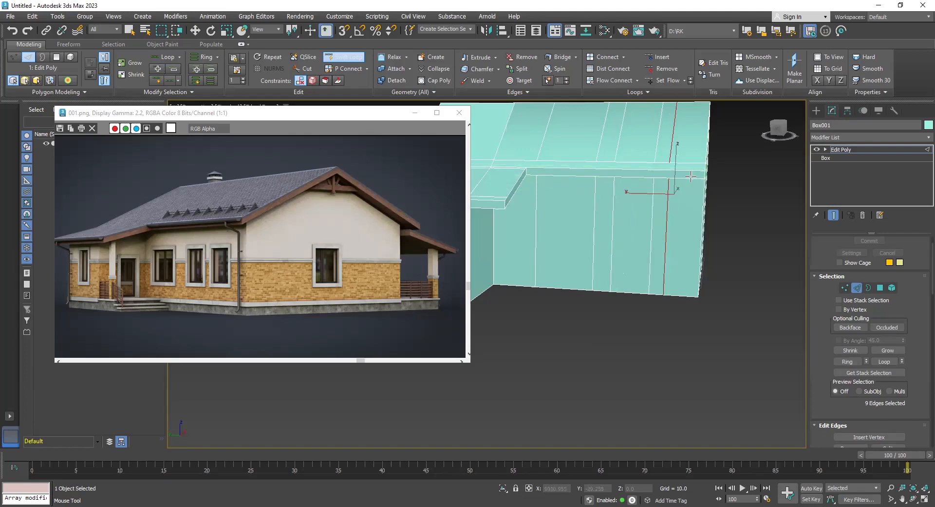
{"action": "left_click", "coordinate": [687, 179]}
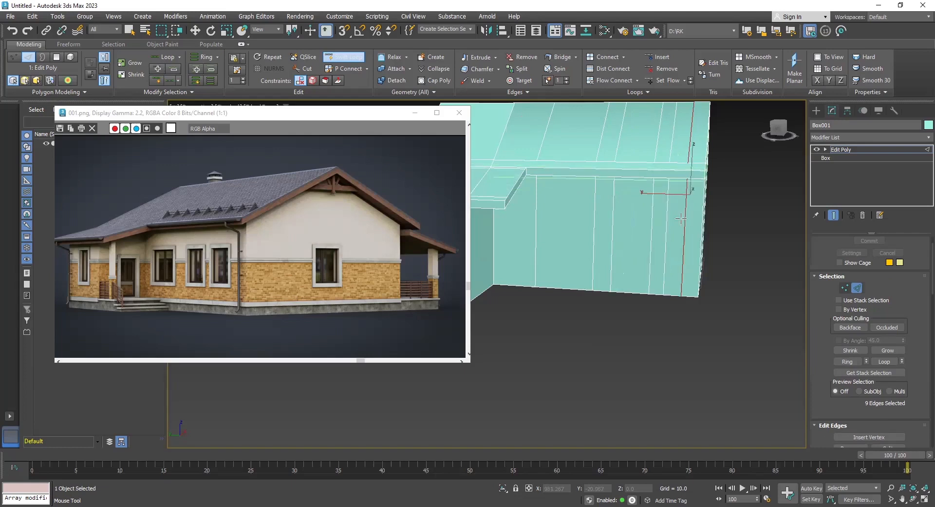
{"action": "key", "text": "w"}
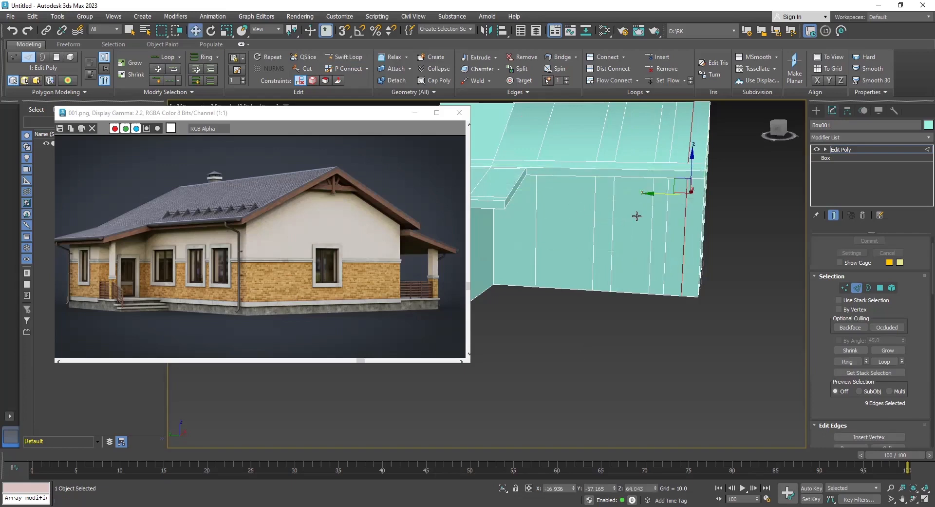
Step: Select the 23 vertices at the gable end of the house and move them about 16 outward along Y to lengthen it
{"action": "left_click", "coordinate": [880, 288]}
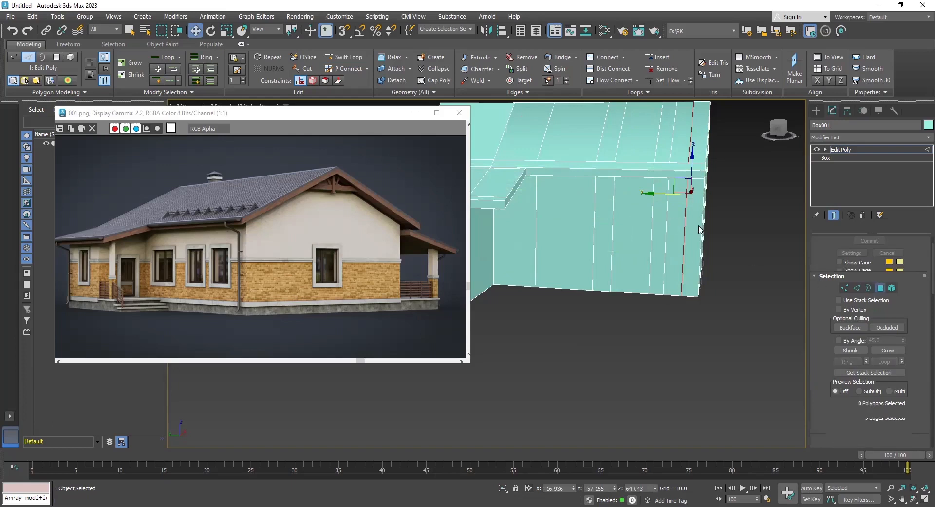
{"action": "left_click", "coordinate": [680, 215]}
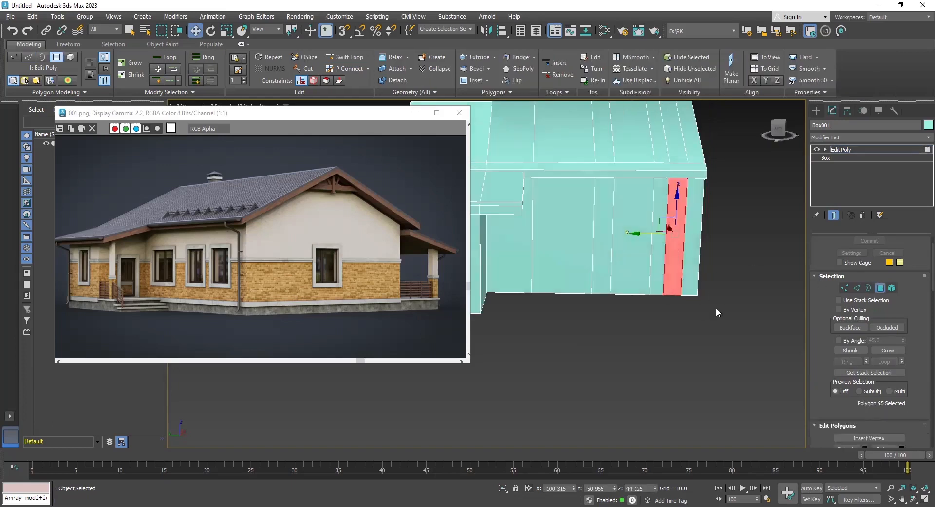
{"action": "middle_click_drag", "start_coordinate": [716, 308], "coordinate": [671, 316]}
{"action": "key", "text": "t"}
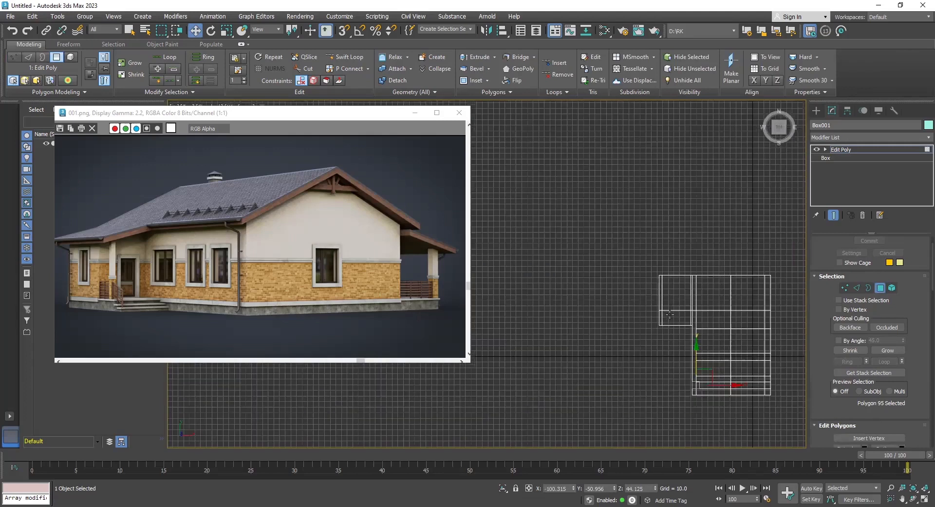
{"action": "middle_click_drag", "start_coordinate": [700, 384], "coordinate": [615, 361]}
{"action": "scroll", "coordinate": [615, 361], "scroll_direction": "up", "scroll_amount": 8}
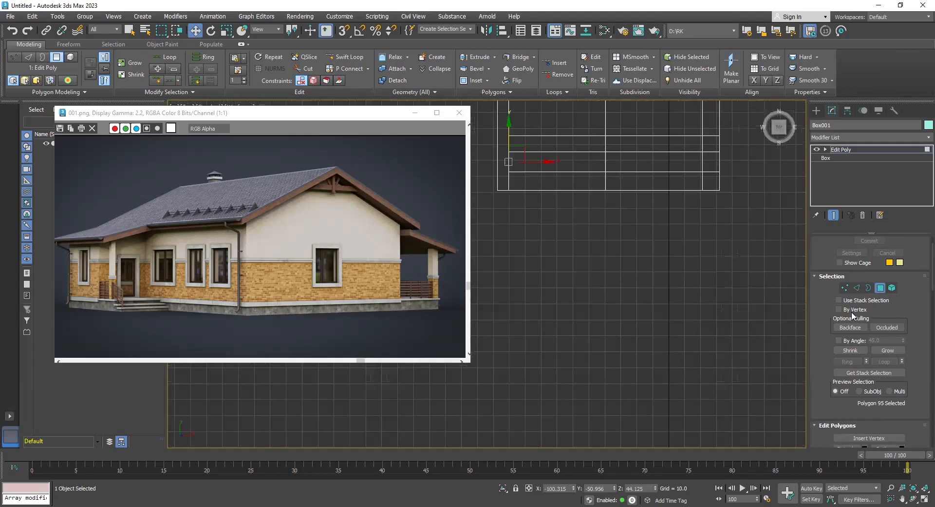
{"action": "key", "text": "1"}
{"action": "left_click_drag", "start_coordinate": [480, 244], "coordinate": [500, 238]}
{"action": "key", "text": "p"}
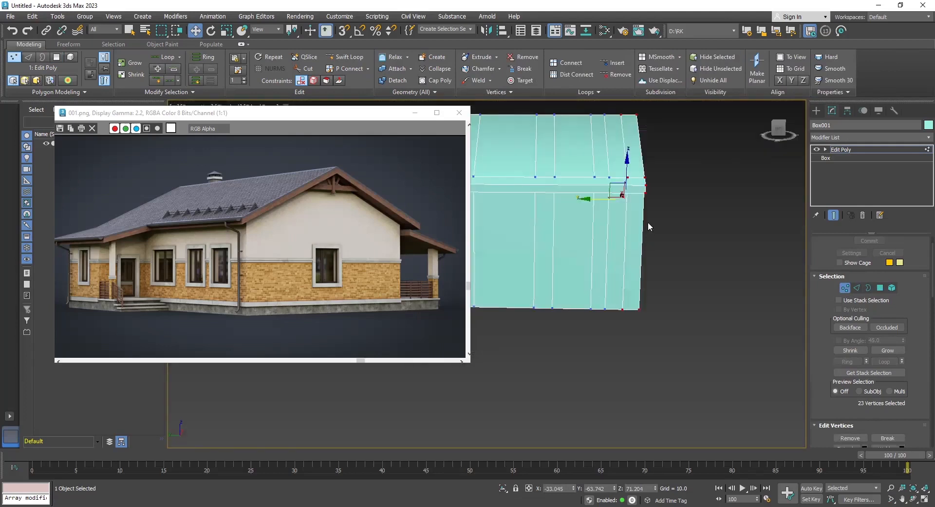
{"action": "left_click_drag", "start_coordinate": [585, 200], "coordinate": [605, 198]}
Step: Insert two vertical edge loops with Swift Loop through the side extension's outer wall to mark out its window
{"action": "middle_click_drag", "start_coordinate": [619, 256], "coordinate": [681, 251], "text": "alt"}
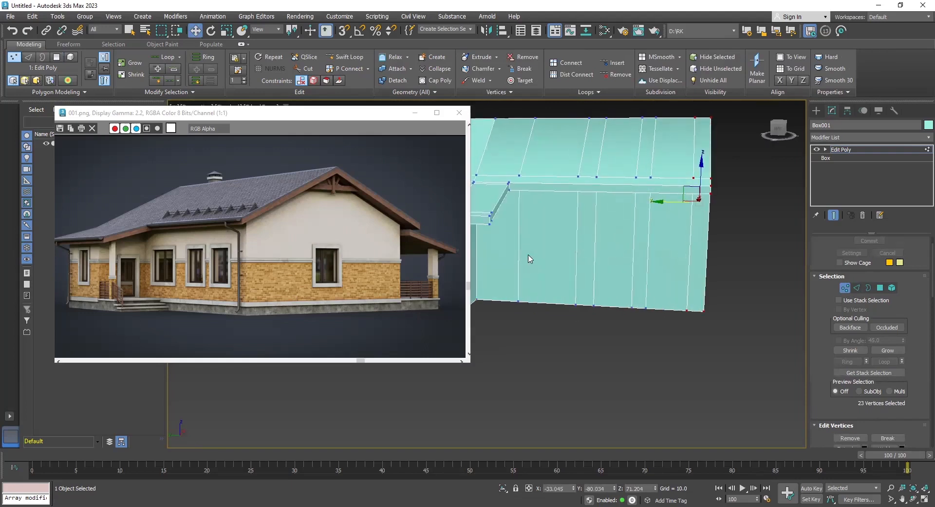
{"action": "middle_click_drag", "start_coordinate": [566, 246], "coordinate": [617, 249], "text": "alt"}
{"action": "middle_click_drag", "start_coordinate": [557, 231], "coordinate": [566, 219], "text": "alt"}
{"action": "mouse_move", "coordinate": [559, 260]}
{"action": "middle_mouse_down", "text": "alt"}
{"action": "mouse_move", "coordinate": [535, 277]}
{"action": "mouse_move", "coordinate": [567, 251]}
{"action": "middle_mouse_up", "text": "alt"}
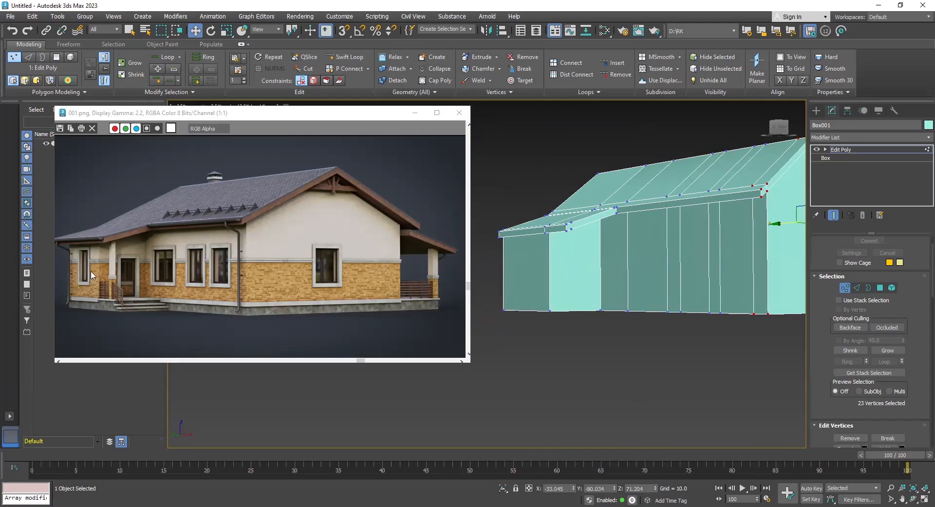
{"action": "middle_click_drag", "start_coordinate": [693, 360], "coordinate": [716, 351], "text": "alt"}
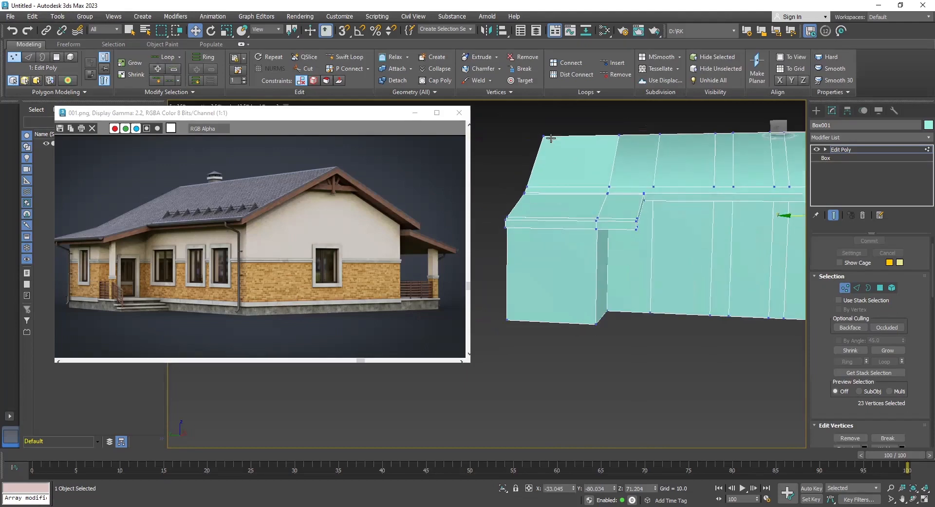
{"action": "left_click", "coordinate": [351, 63]}
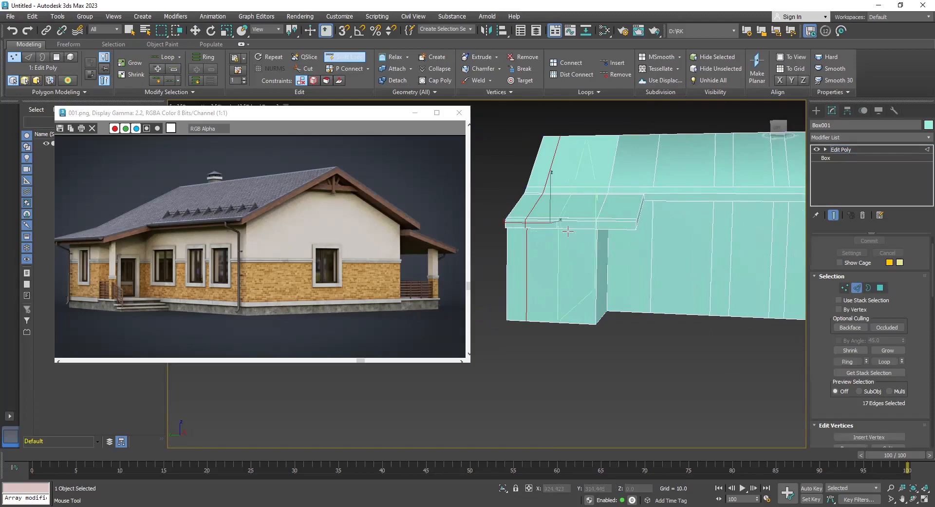
{"action": "middle_click_drag", "start_coordinate": [570, 232], "coordinate": [603, 232], "text": "alt"}
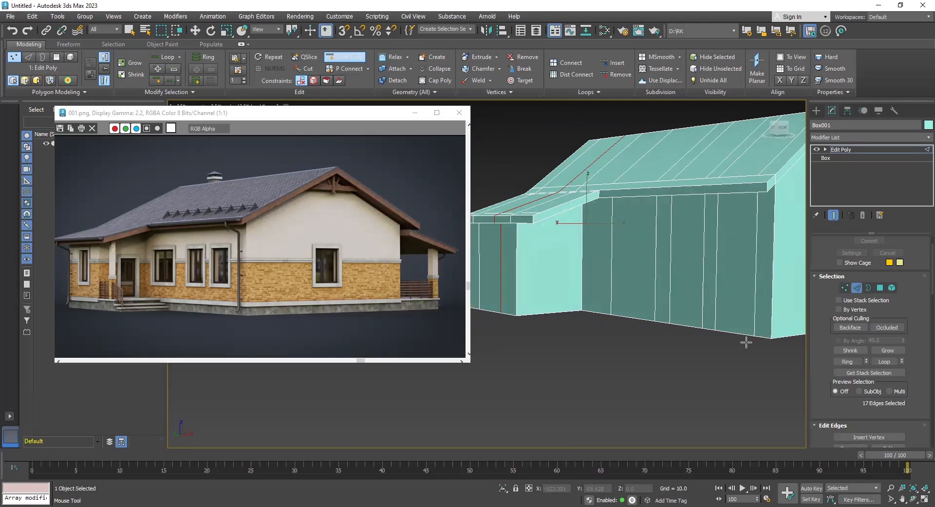
Step: Select all wall polygons and QuickSlice them horizontally in the front view at the window head and sill heights
{"action": "key", "text": "f"}
{"action": "scroll", "coordinate": [689, 368], "scroll_direction": "down", "scroll_amount": 2}
{"action": "middle_click_drag", "start_coordinate": [733, 307], "coordinate": [779, 259]}
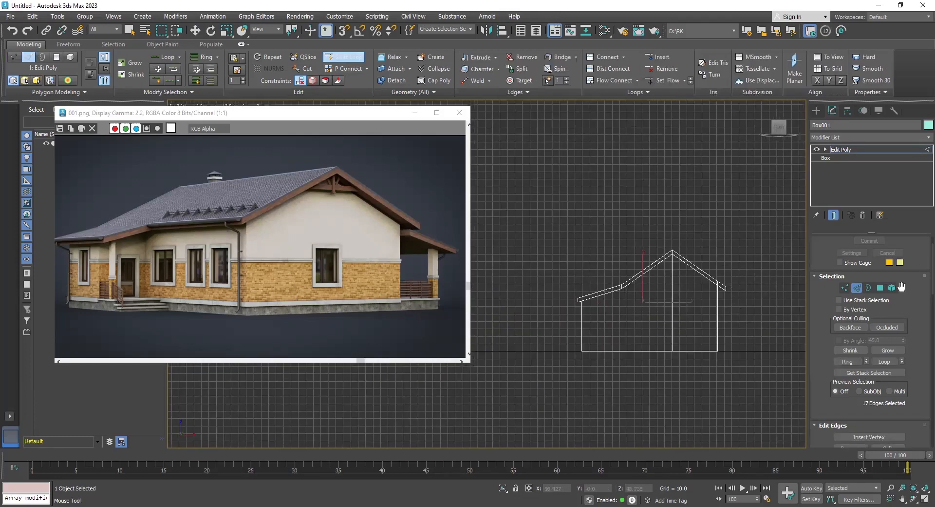
{"action": "key", "text": "4"}
{"action": "key", "text": "w"}
{"action": "key", "text": "ctrl+a"}
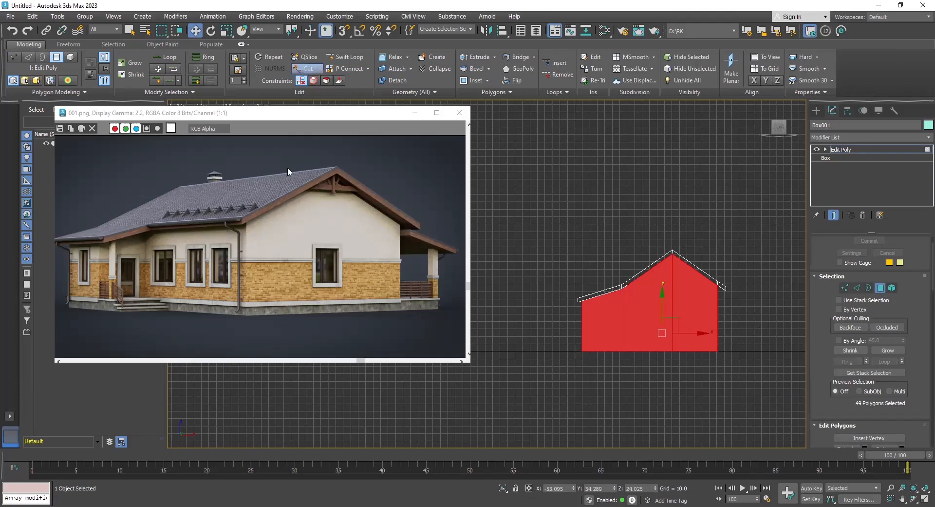
{"action": "left_click", "coordinate": [302, 70]}
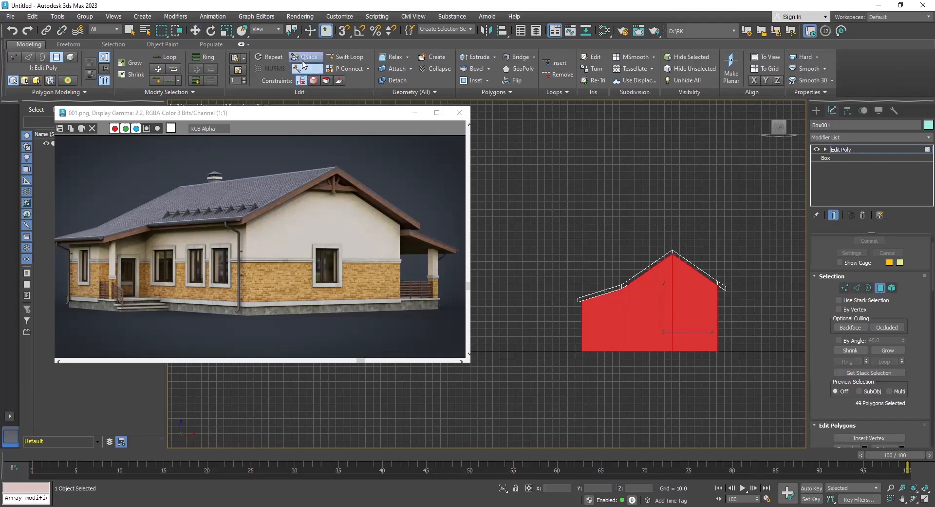
{"action": "left_click", "coordinate": [569, 306]}
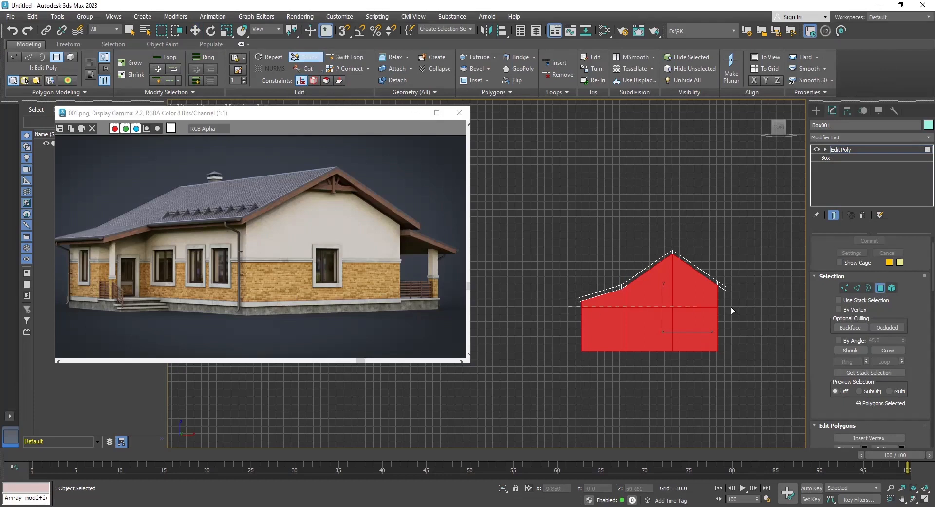
{"action": "left_click", "coordinate": [780, 306]}
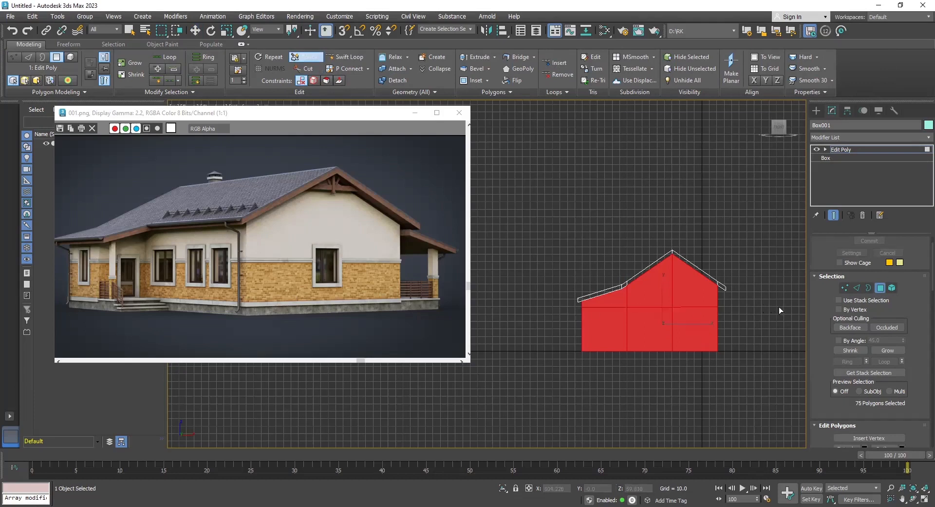
{"action": "left_click", "coordinate": [571, 338]}
{"action": "left_click", "coordinate": [757, 338]}
{"action": "key", "text": "p"}
{"action": "key", "text": "w"}
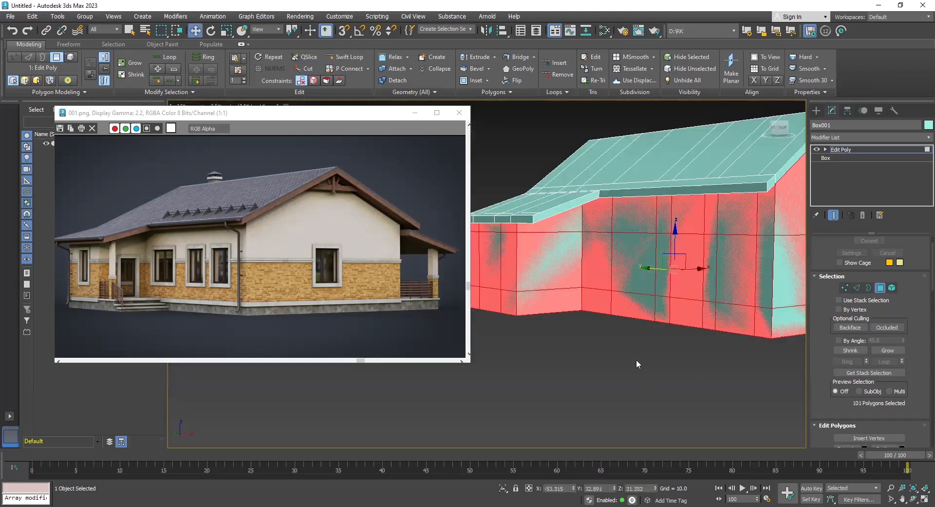
Step: Select the four window polygons, one on the side extension and three on the long wall
{"action": "left_click", "coordinate": [635, 358]}
{"action": "middle_click_drag", "start_coordinate": [595, 321], "coordinate": [474, 297], "text": "alt"}
{"action": "left_click", "coordinate": [509, 270]}
{"action": "left_click", "coordinate": [682, 276], "text": "ctrl"}
{"action": "left_click", "coordinate": [736, 275], "text": "ctrl"}
{"action": "left_click", "coordinate": [793, 272], "text": "ctrl"}
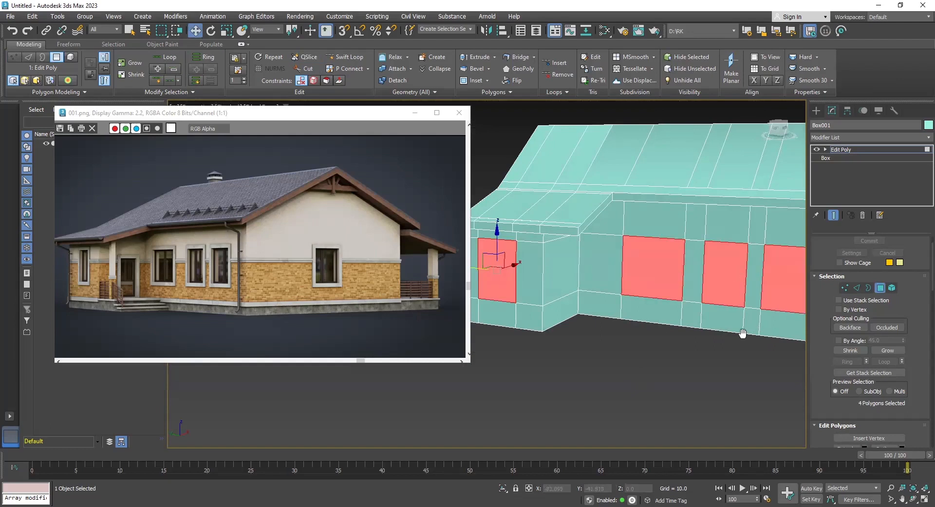
{"action": "middle_click_drag", "start_coordinate": [766, 316], "coordinate": [750, 317]}
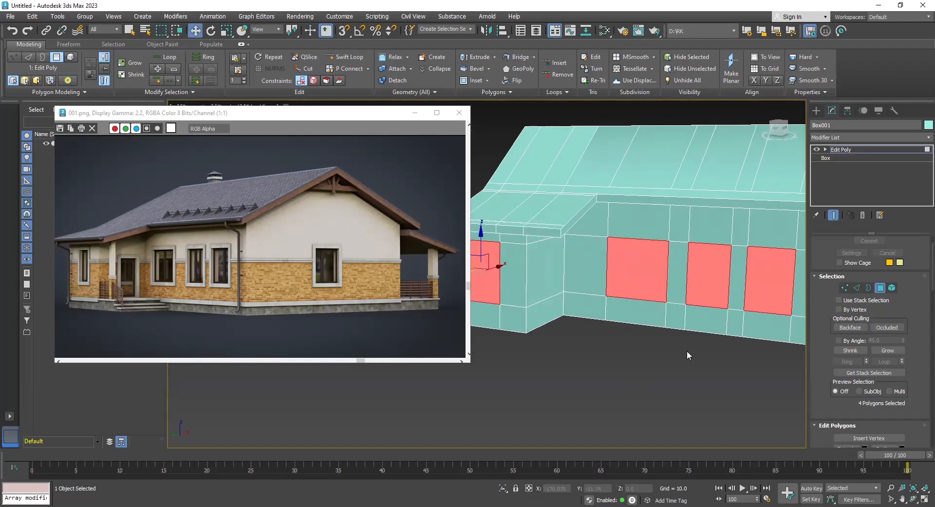
{"action": "scroll", "coordinate": [687, 355], "scroll_direction": "down", "scroll_amount": 5}
{"action": "middle_click_drag", "start_coordinate": [686, 369], "coordinate": [662, 358]}
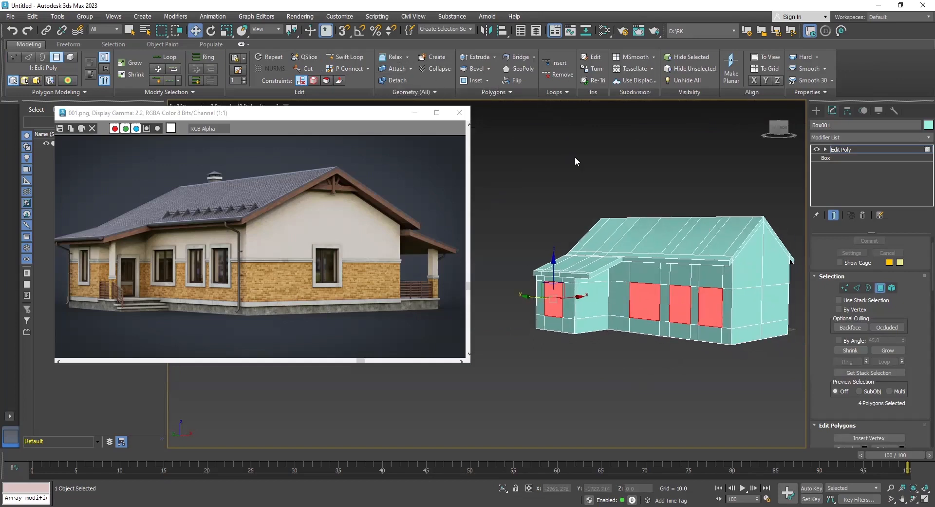
Step: Extrude the four window polygons slightly outward and inset them to form the window frames
{"action": "left_click", "coordinate": [477, 56]}
{"action": "scroll", "coordinate": [670, 358], "scroll_direction": "up", "scroll_amount": 3}
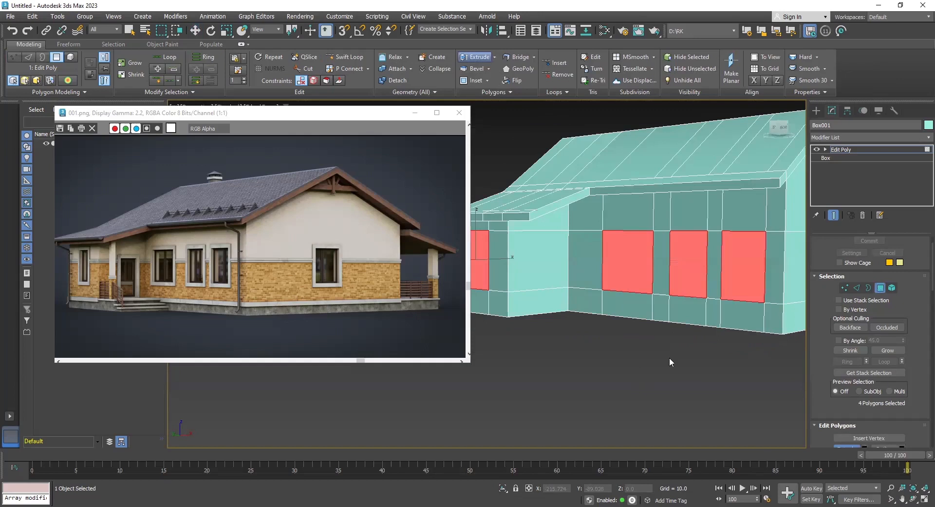
{"action": "scroll", "coordinate": [622, 334], "scroll_direction": "up", "scroll_amount": 3}
{"action": "left_click_drag", "start_coordinate": [628, 299], "coordinate": [636, 275]}
{"action": "left_click", "coordinate": [475, 80]}
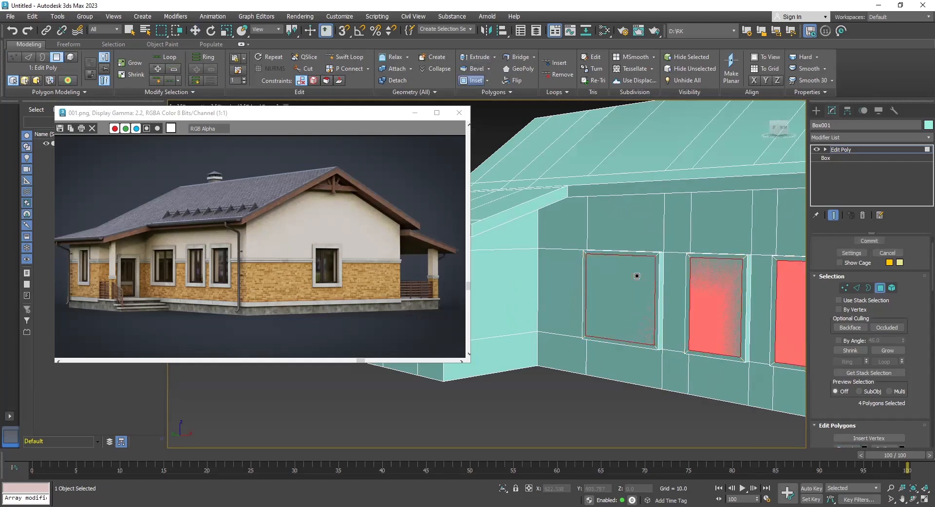
{"action": "left_click", "coordinate": [477, 79]}
Step: Extrude the four inset window polygons inward to recess the panes behind their frames
{"action": "left_click", "coordinate": [477, 57]}
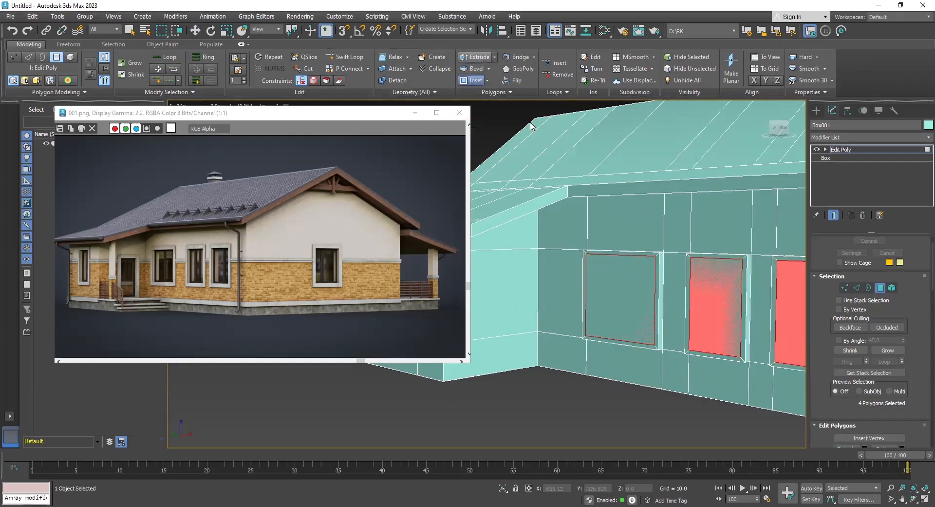
{"action": "left_click_drag", "start_coordinate": [637, 314], "coordinate": [647, 331]}
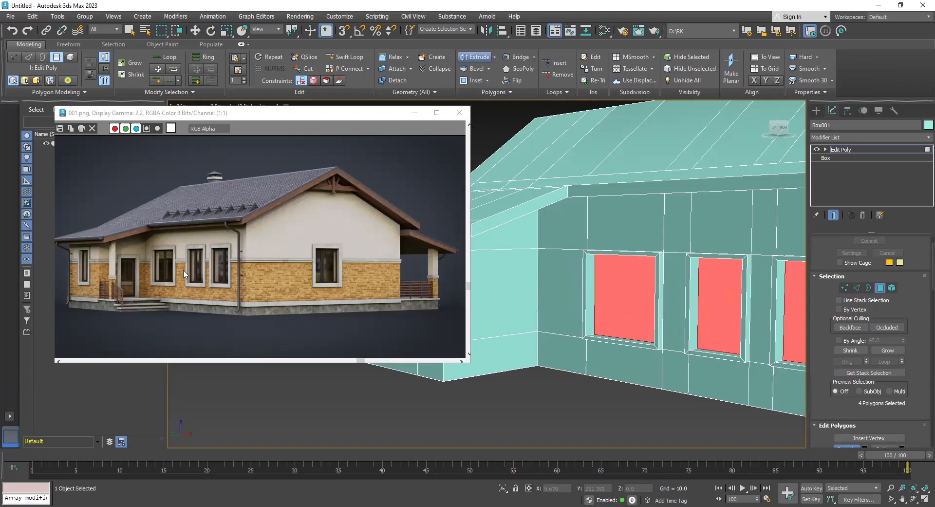
{"action": "scroll", "coordinate": [624, 312], "scroll_direction": "down", "scroll_amount": 2}
{"action": "scroll", "coordinate": [628, 331], "scroll_direction": "down", "scroll_amount": 2}
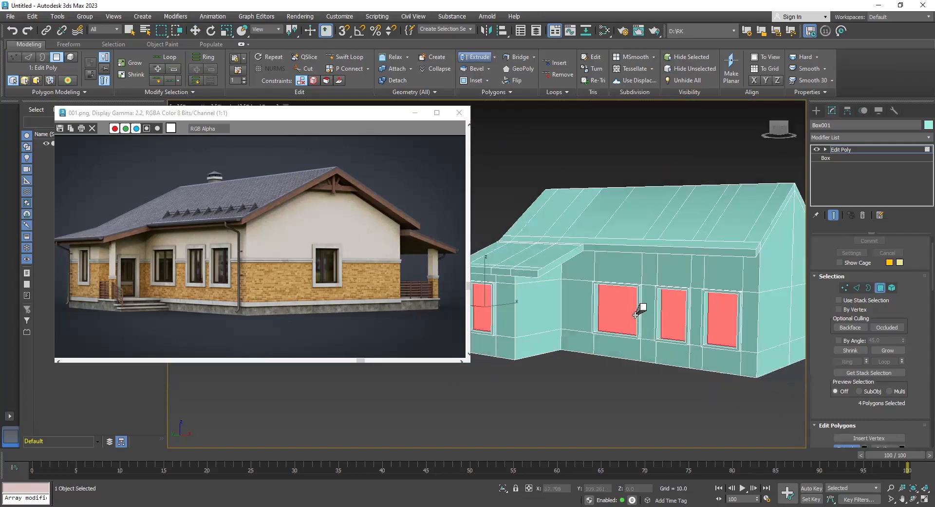
{"action": "middle_click_drag", "start_coordinate": [706, 336], "coordinate": [619, 335]}
{"action": "key", "text": "w"}
Step: Try to connect the crossing edges on both halves of the gable end in a single operation
{"action": "middle_click_drag", "start_coordinate": [762, 382], "coordinate": [734, 379], "text": "alt"}
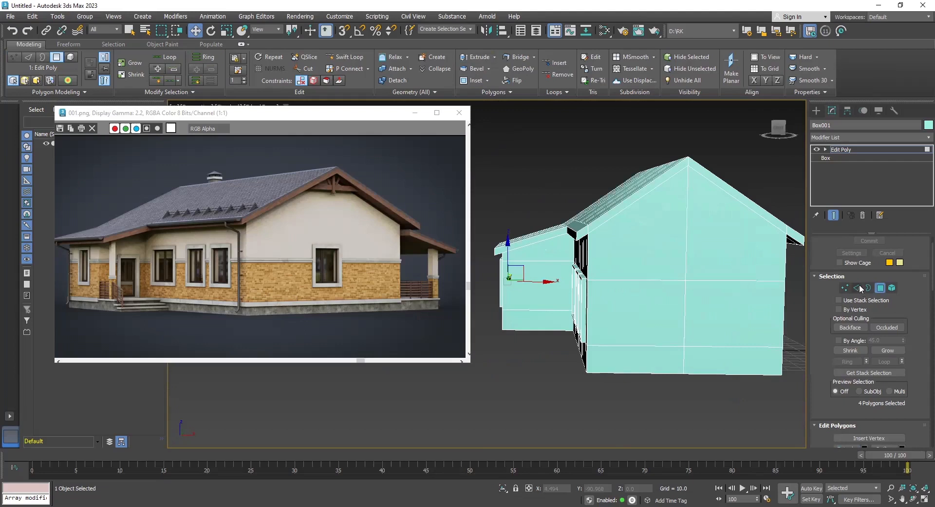
{"action": "key", "text": "2"}
{"action": "left_click_drag", "start_coordinate": [647, 393], "coordinate": [728, 123]}
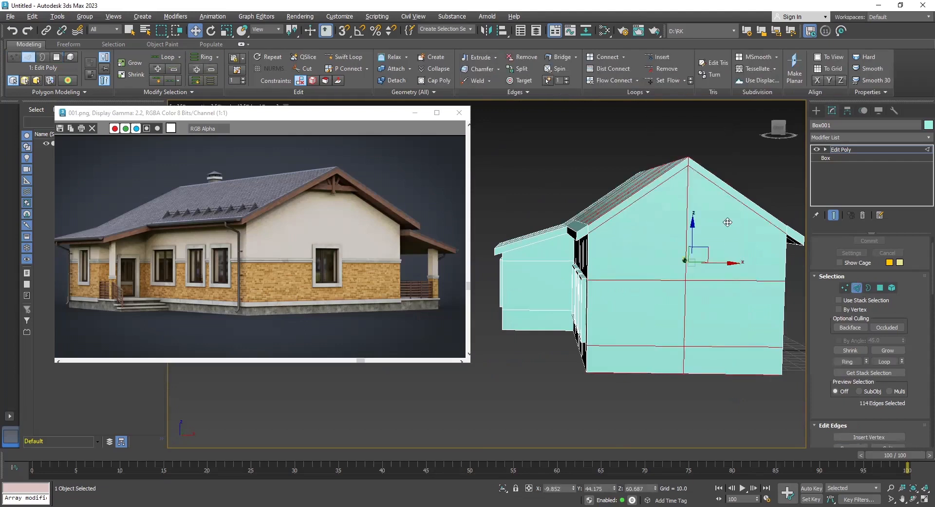
{"action": "middle_click_drag", "start_coordinate": [728, 223], "coordinate": [706, 218], "text": "alt"}
{"action": "middle_click_drag", "start_coordinate": [609, 399], "coordinate": [642, 357], "text": "alt"}
{"action": "left_click", "coordinate": [669, 391]}
{"action": "middle_click_drag", "start_coordinate": [694, 403], "coordinate": [666, 401], "text": "alt"}
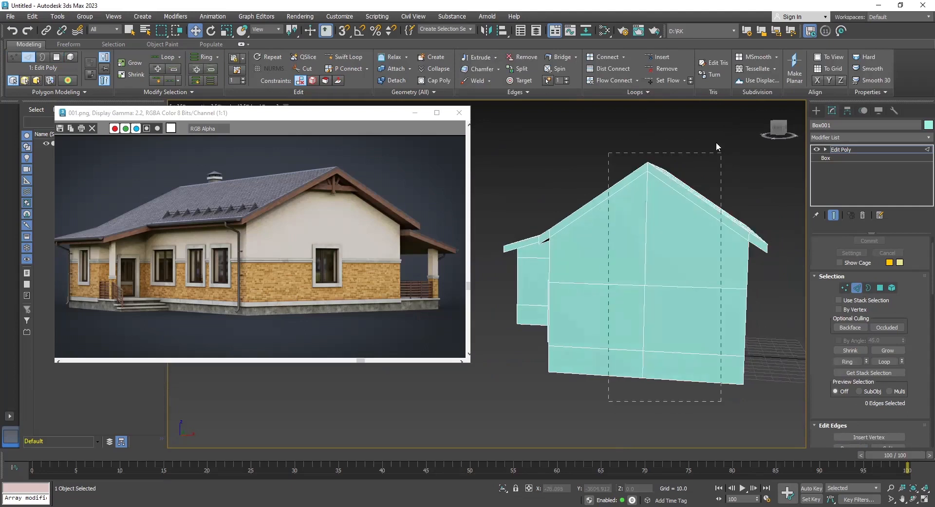
{"action": "left_click_drag", "start_coordinate": [716, 141], "coordinate": [716, 143]}
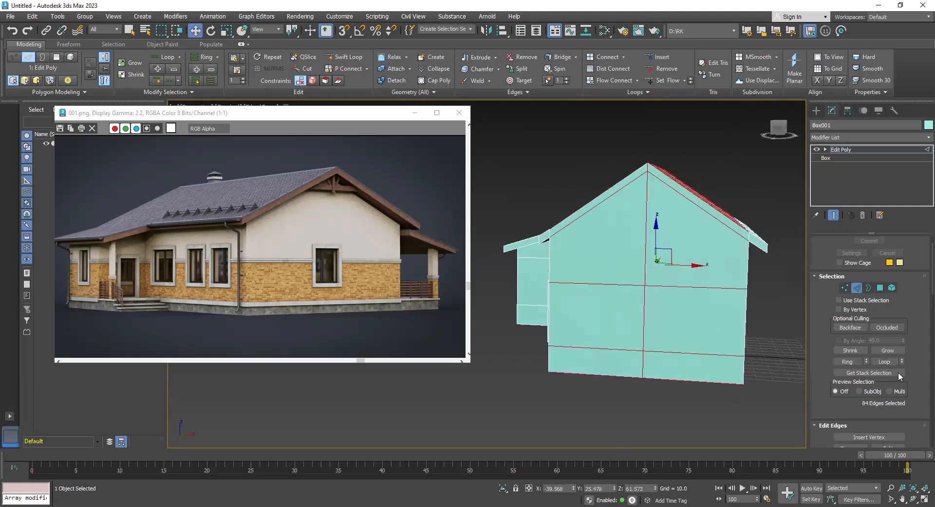
{"action": "scroll", "coordinate": [893, 359], "scroll_direction": "down", "scroll_amount": 5}
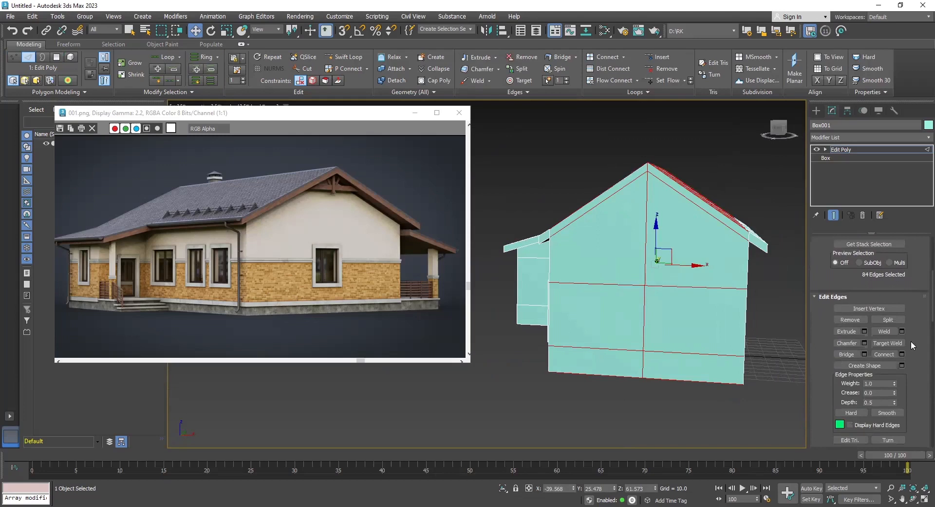
{"action": "left_click", "coordinate": [884, 355]}
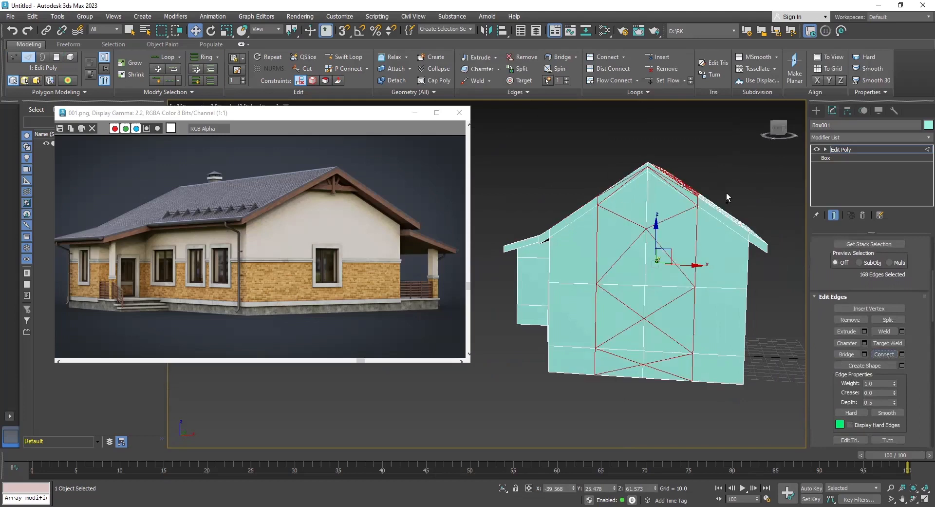
{"action": "key", "text": "ctrl+z"}
{"action": "key", "text": "ctrl+z"}
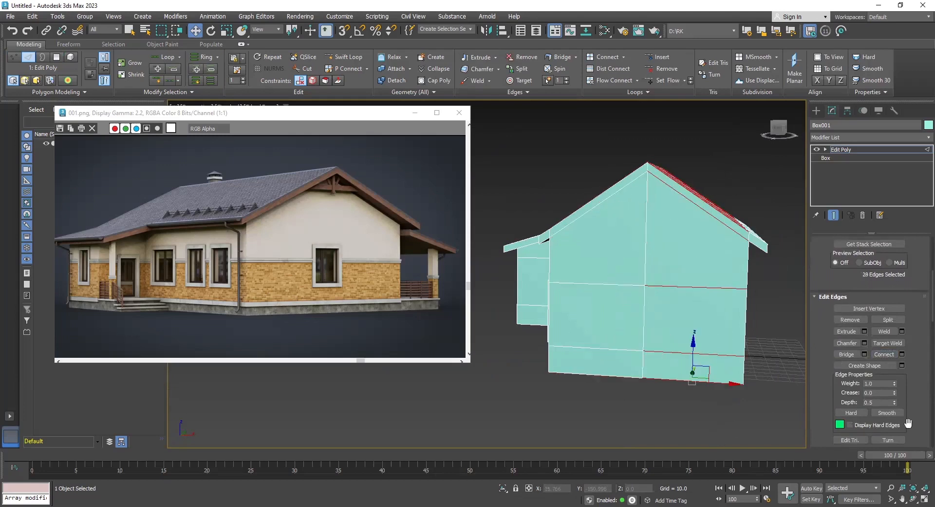
Step: Connect the crossing edges separately on each half of the gable end, adding one vertical edge loop per half
{"action": "left_click", "coordinate": [892, 355]}
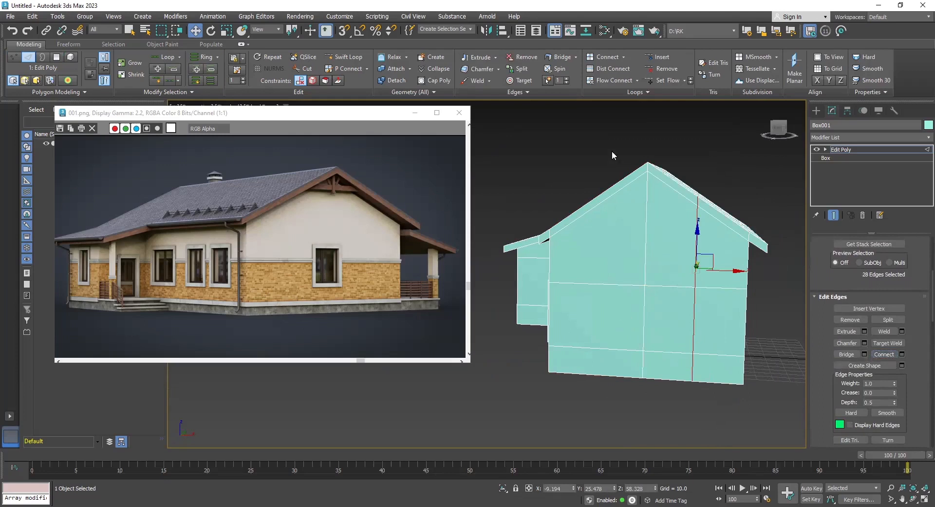
{"action": "left_click_drag", "start_coordinate": [612, 151], "coordinate": [600, 401]}
{"action": "left_click", "coordinate": [887, 356]}
Step: Connect the edges beside the gable's centre line, adding one more vertical edge loop on each side of it
{"action": "middle_click_drag", "start_coordinate": [587, 388], "coordinate": [699, 180], "text": "alt"}
{"action": "left_click_drag", "start_coordinate": [678, 464], "coordinate": [690, 470]}
{"action": "left_click", "coordinate": [887, 355]}
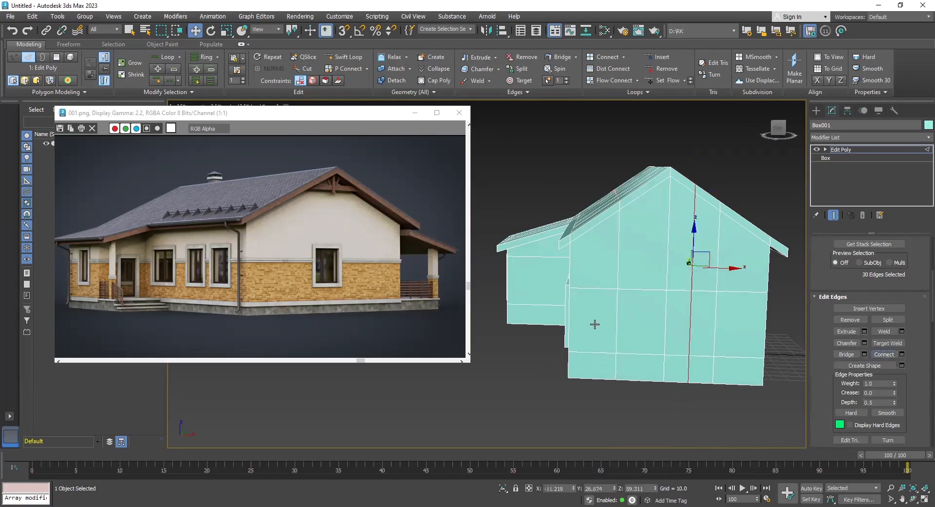
{"action": "middle_click_drag", "start_coordinate": [647, 207], "coordinate": [644, 204], "text": "alt"}
{"action": "left_click", "coordinate": [647, 347]}
{"action": "key", "text": "alt+r"}
{"action": "left_click", "coordinate": [893, 352]}
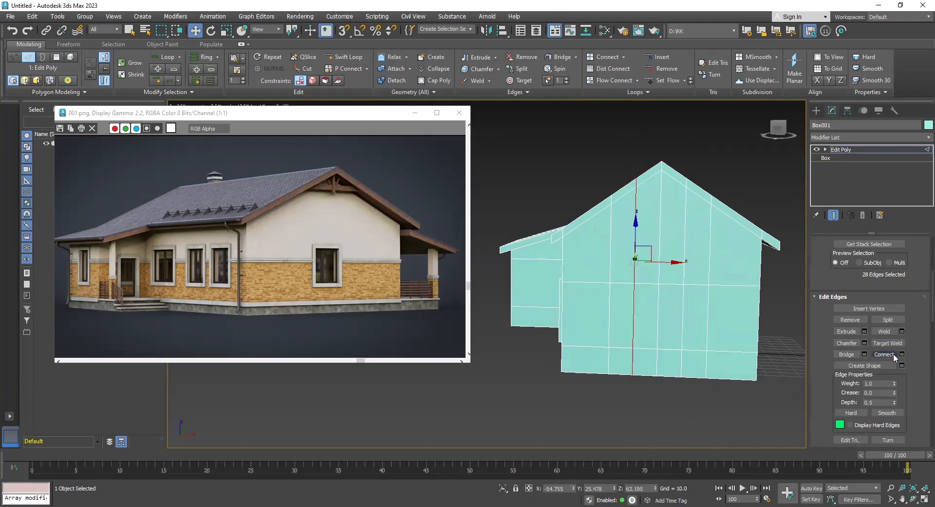
{"action": "left_click", "coordinate": [618, 390]}
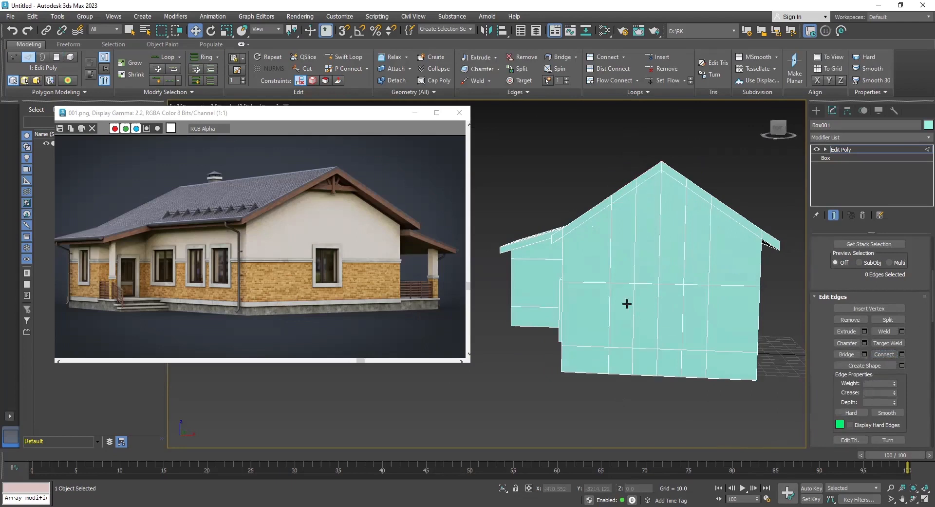
Step: Select the two middle polygons of the gable wall at window height and extrude them slightly outward
{"action": "middle_click_drag", "start_coordinate": [643, 314], "coordinate": [653, 314], "text": "alt"}
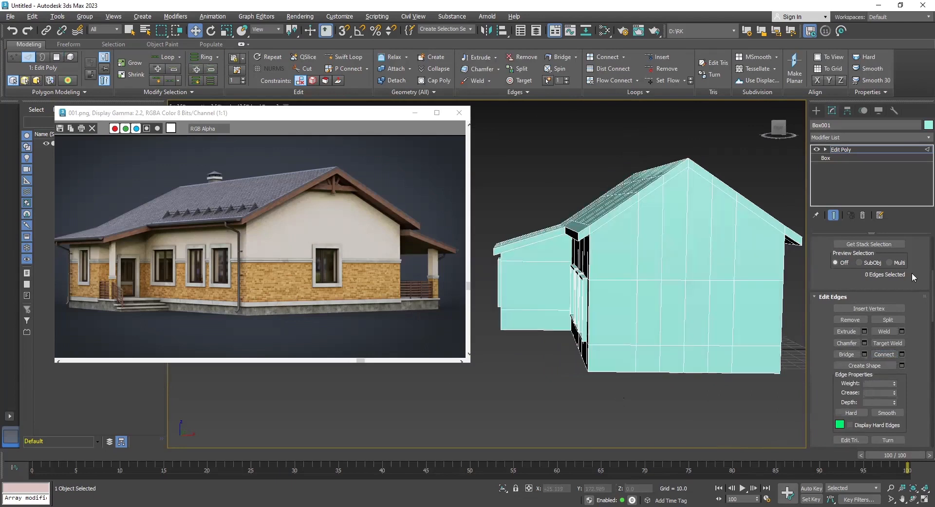
{"action": "key", "text": "4"}
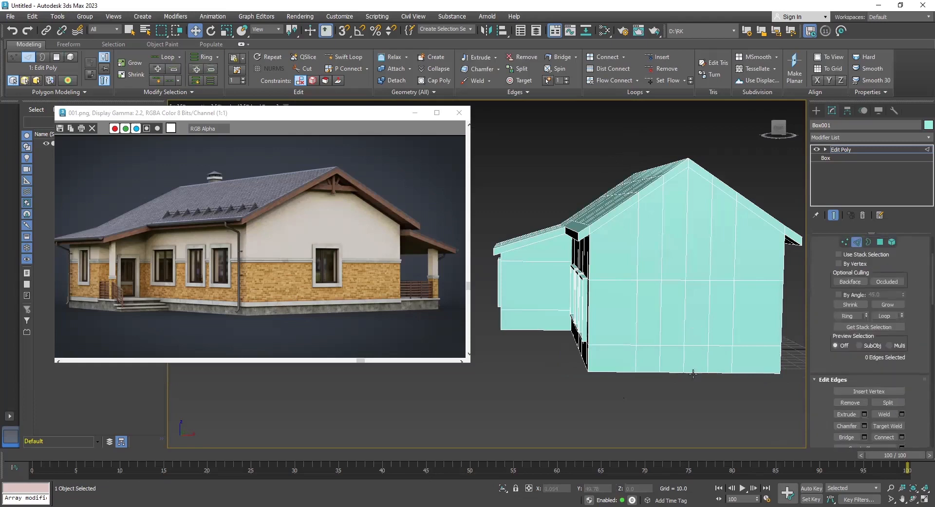
{"action": "left_click", "coordinate": [669, 318]}
{"action": "left_click", "coordinate": [695, 312], "text": "ctrl"}
{"action": "mouse_move", "coordinate": [652, 361]}
{"action": "middle_mouse_down", "text": "alt"}
{"action": "mouse_move", "coordinate": [675, 359]}
{"action": "mouse_move", "coordinate": [649, 351]}
{"action": "mouse_move", "coordinate": [663, 349]}
{"action": "middle_mouse_up", "text": "alt"}
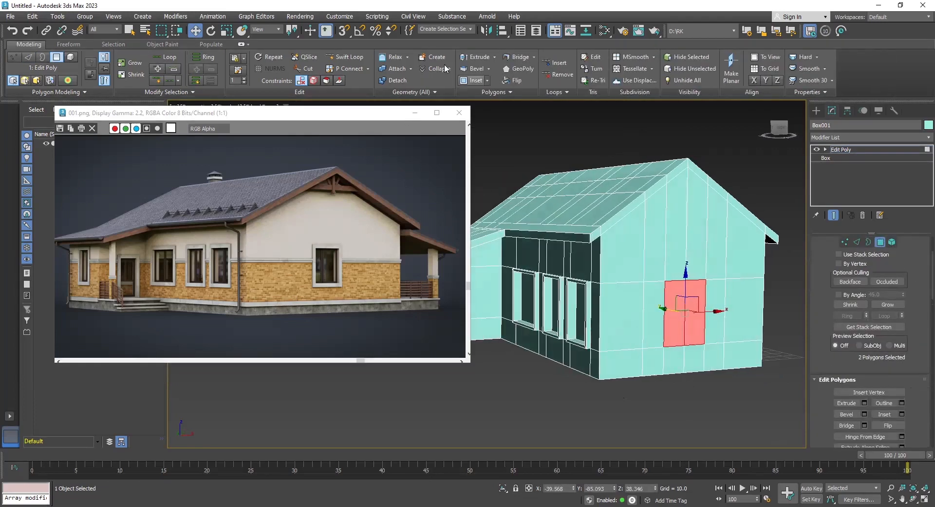
{"action": "left_click", "coordinate": [478, 56]}
{"action": "scroll", "coordinate": [764, 370], "scroll_direction": "up", "scroll_amount": 5}
{"action": "left_click_drag", "start_coordinate": [614, 249], "coordinate": [609, 244]}
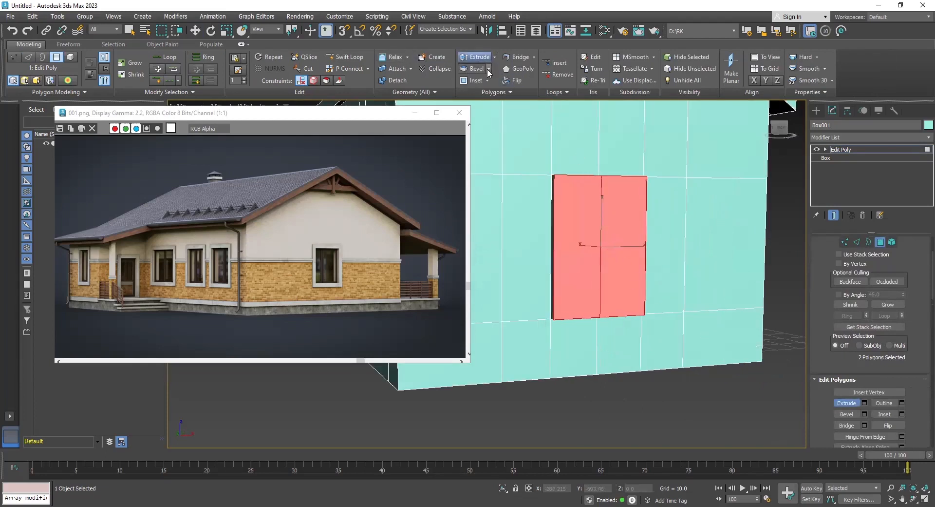
Step: Inset the two gable window polygons to form the frame and extrude them inward to recess the pane
{"action": "left_click", "coordinate": [481, 81]}
{"action": "left_click_drag", "start_coordinate": [636, 217], "coordinate": [642, 261]}
{"action": "key", "text": "shift+e"}
{"action": "key", "text": "w"}
{"action": "scroll", "coordinate": [635, 358], "scroll_direction": "down", "scroll_amount": 4}
{"action": "left_click", "coordinate": [623, 396]}
{"action": "middle_click_drag", "start_coordinate": [653, 367], "coordinate": [679, 357]}
{"action": "scroll", "coordinate": [681, 360], "scroll_direction": "down", "scroll_amount": 6}
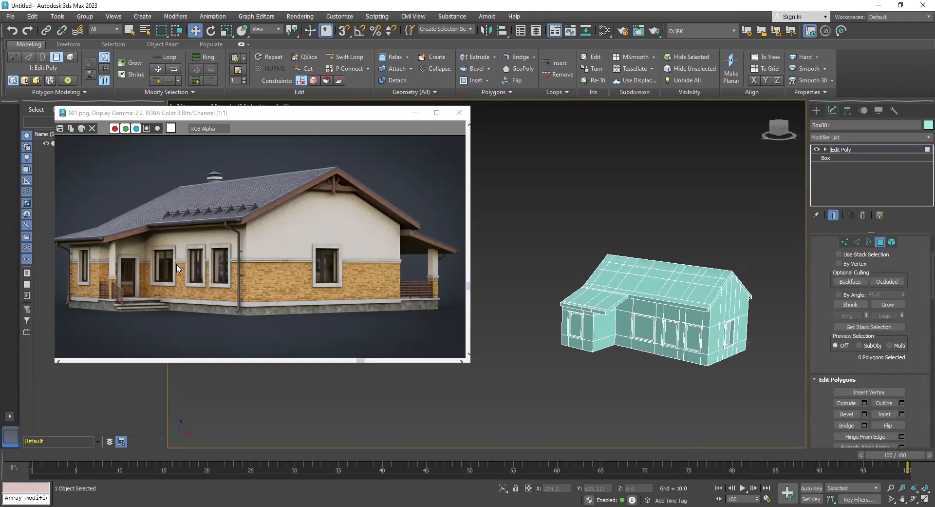
Step: Use Swift Loop to add horizontal edge loops around the house walls at the door's head and foot heights
{"action": "scroll", "coordinate": [598, 350], "scroll_direction": "up", "scroll_amount": 8}
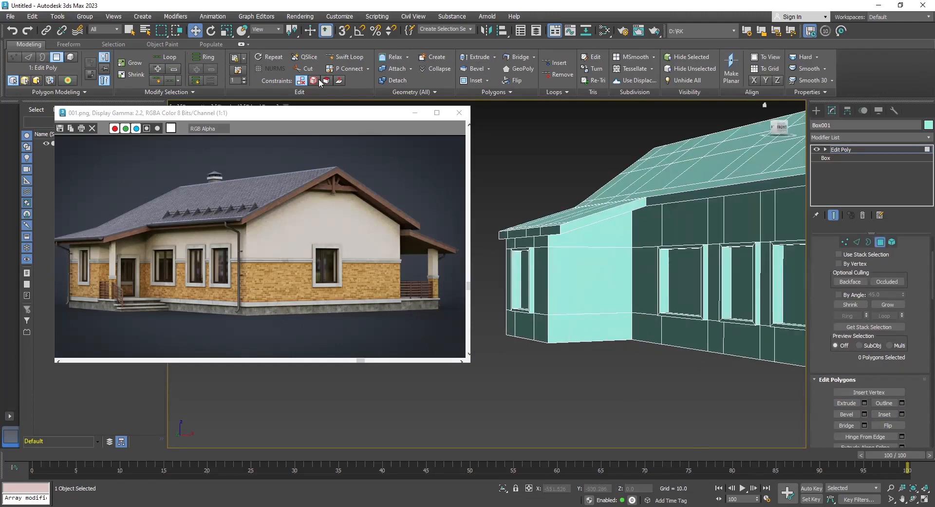
{"action": "left_click", "coordinate": [336, 58]}
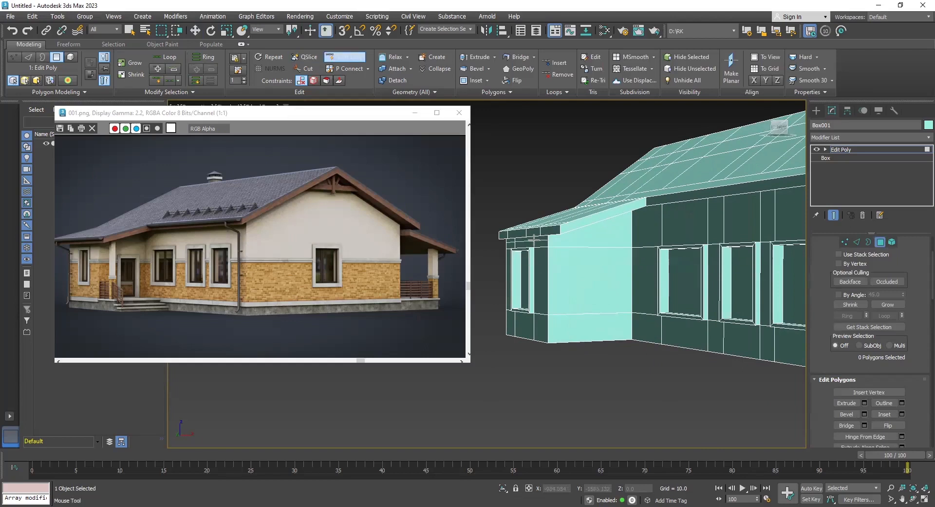
{"action": "left_click", "coordinate": [543, 262]}
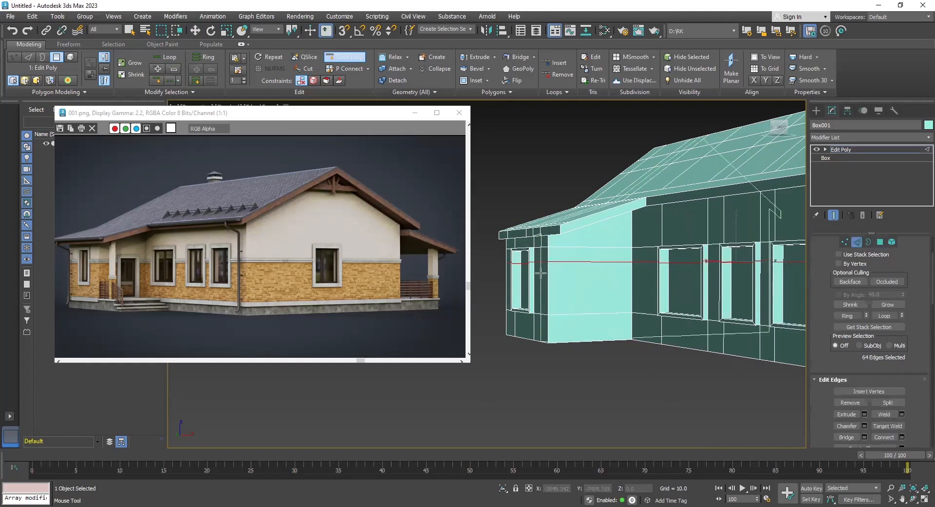
{"action": "left_click", "coordinate": [536, 335]}
Step: Add vertical Swift Loop edges on the side extension's inner wall to mark both sides of the door
{"action": "middle_click_drag", "start_coordinate": [682, 289], "coordinate": [580, 258], "text": "alt"}
{"action": "left_click", "coordinate": [585, 261]}
{"action": "key", "text": "w"}
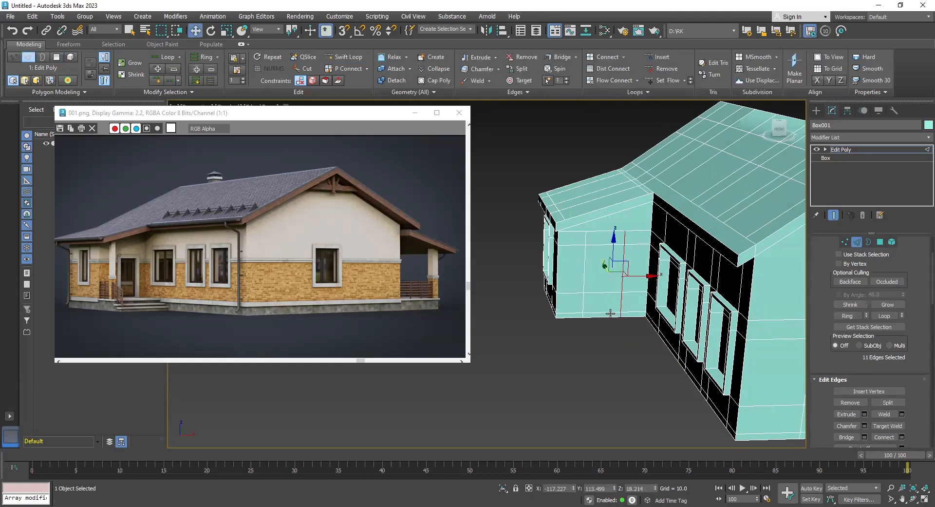
Step: Select the two door polygons on the side extension's inner wall and extrude them slightly outward
{"action": "middle_click_drag", "start_coordinate": [621, 266], "coordinate": [617, 299], "text": "alt"}
{"action": "scroll", "coordinate": [617, 299], "scroll_direction": "up", "scroll_amount": 4}
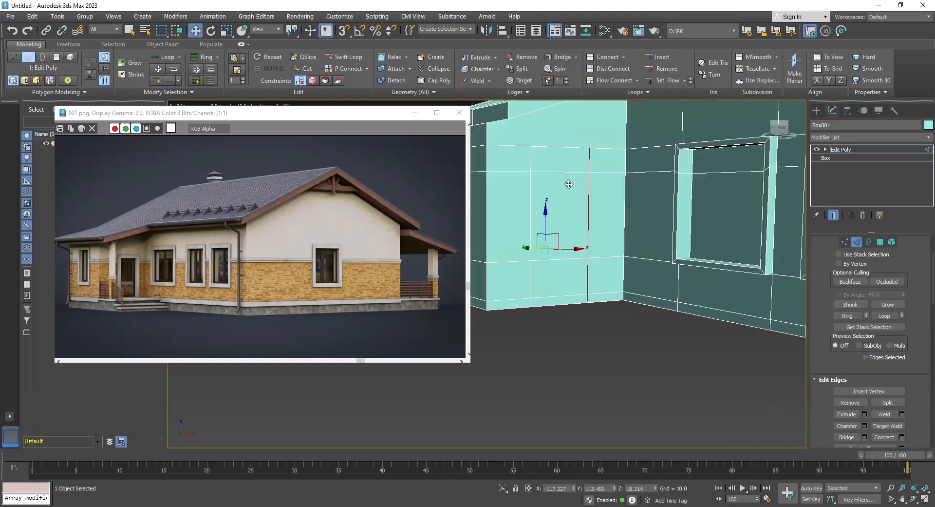
{"action": "key", "text": "4"}
{"action": "left_click", "coordinate": [567, 159]}
{"action": "left_click", "coordinate": [565, 188]}
{"action": "left_click", "coordinate": [565, 263], "text": "ctrl"}
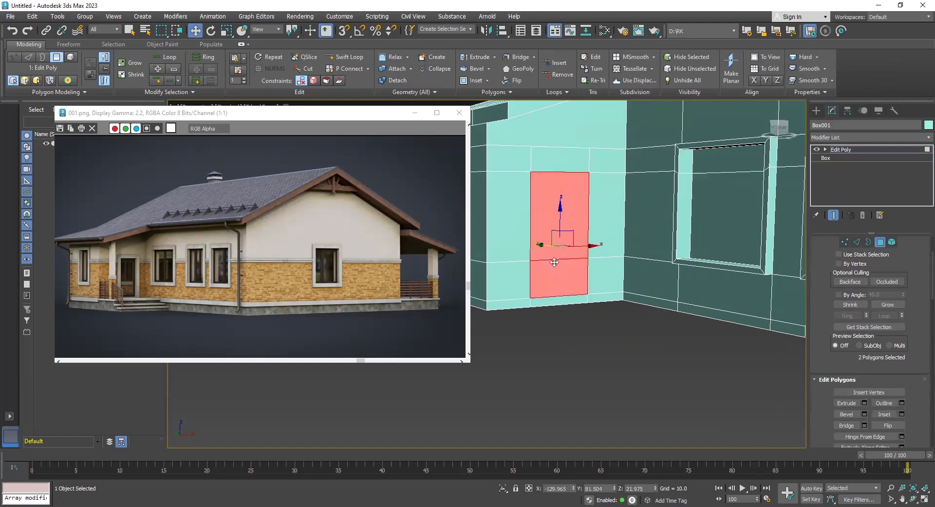
{"action": "left_click", "coordinate": [478, 56]}
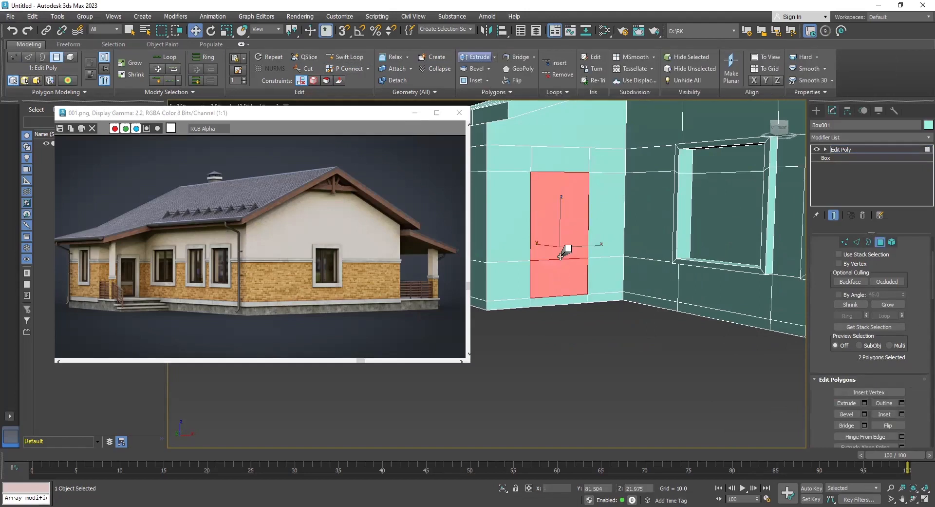
{"action": "left_click_drag", "start_coordinate": [566, 215], "coordinate": [566, 210]}
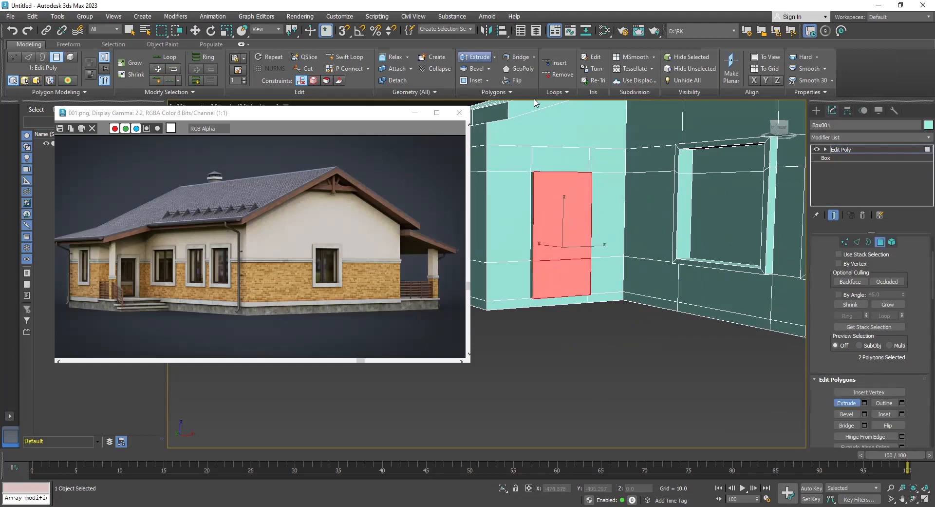
Step: Inset the door polygons to form the door frame and extrude them inward to recess the door
{"action": "left_click", "coordinate": [475, 80]}
{"action": "left_click_drag", "start_coordinate": [565, 195], "coordinate": [547, 170]}
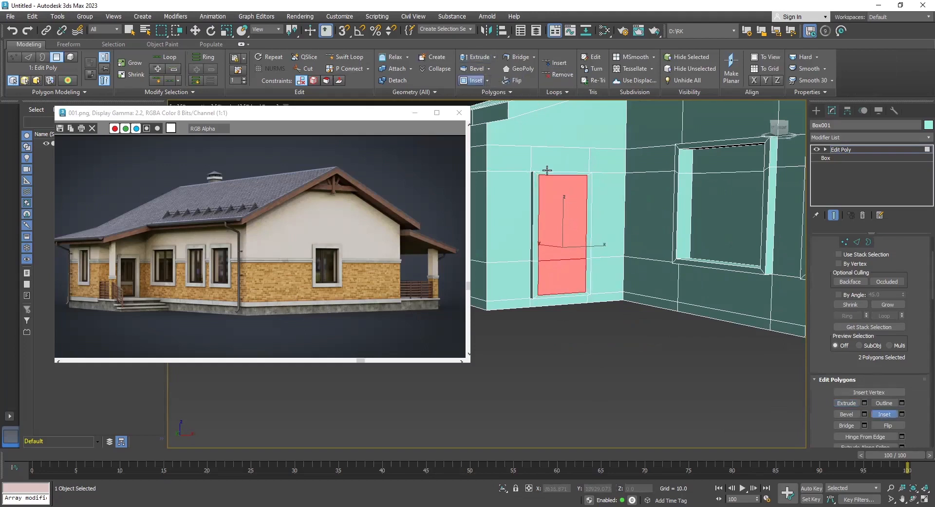
{"action": "left_click", "coordinate": [475, 56]}
{"action": "left_click_drag", "start_coordinate": [564, 236], "coordinate": [582, 264]}
{"action": "key", "text": "w"}
{"action": "left_click", "coordinate": [594, 347]}
Step: Examine the house footprint in the top view and the stone plinth along the walls in reference image 001
{"action": "scroll", "coordinate": [626, 358], "scroll_direction": "down", "scroll_amount": 8}
{"action": "middle_click_drag", "start_coordinate": [627, 359], "coordinate": [675, 390]}
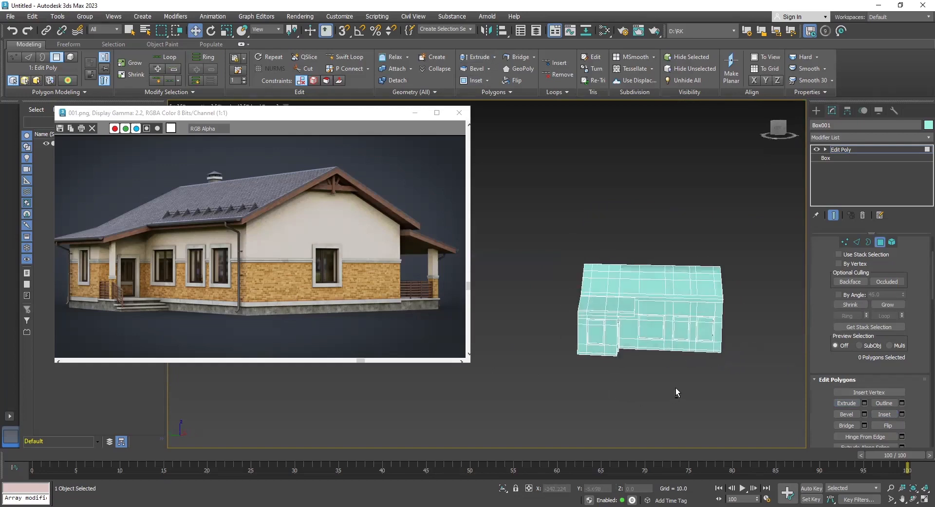
{"action": "key", "text": "t"}
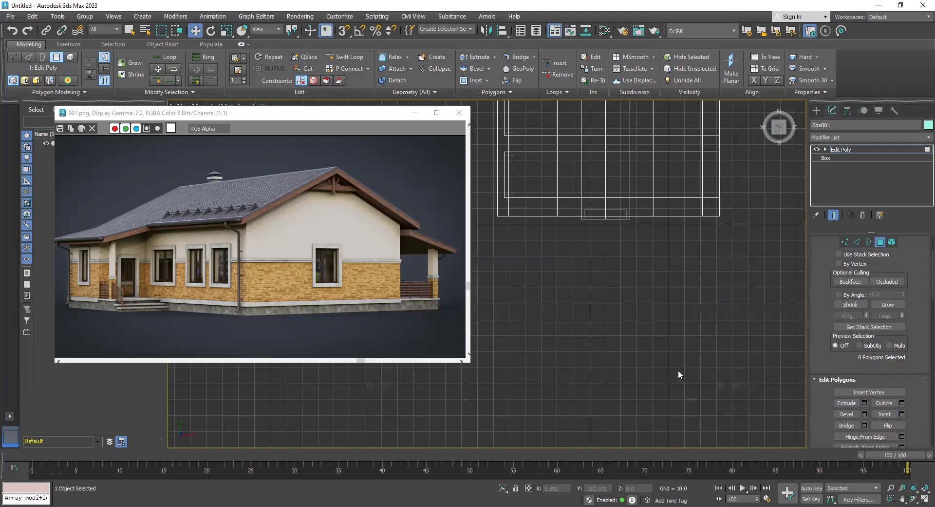
{"action": "scroll", "coordinate": [717, 387], "scroll_direction": "down", "scroll_amount": 3}
{"action": "middle_click_drag", "start_coordinate": [669, 320], "coordinate": [632, 343]}
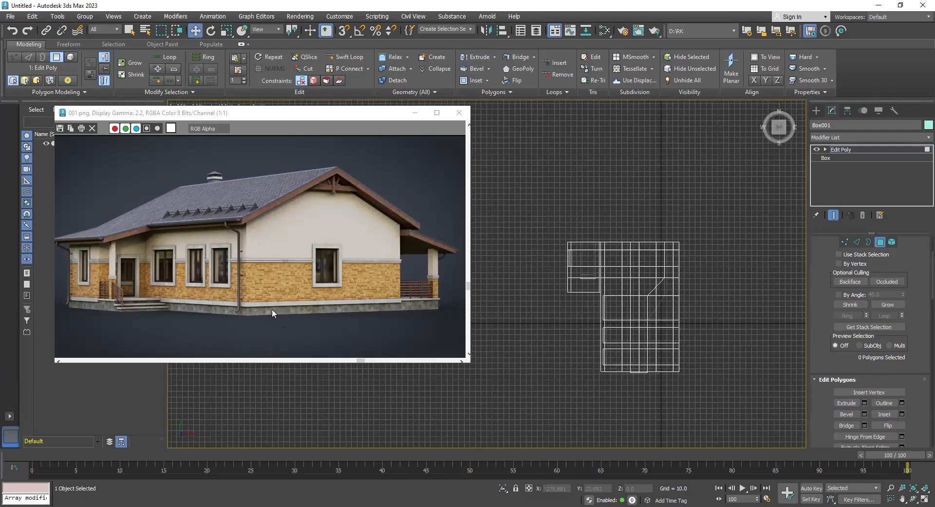
{"action": "scroll", "coordinate": [117, 306], "scroll_direction": "up", "scroll_amount": 4}
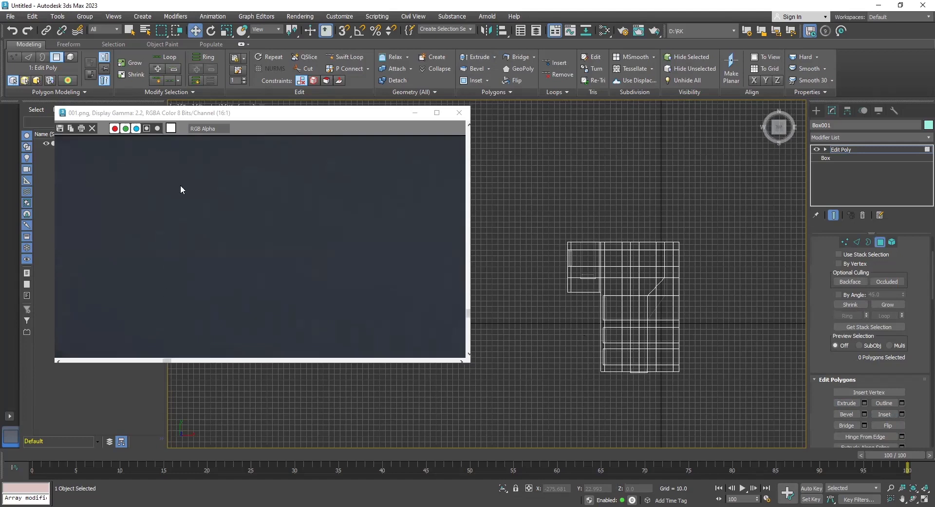
{"action": "scroll", "coordinate": [180, 185], "scroll_direction": "down", "scroll_amount": 4}
{"action": "scroll", "coordinate": [274, 307], "scroll_direction": "up", "scroll_amount": 1}
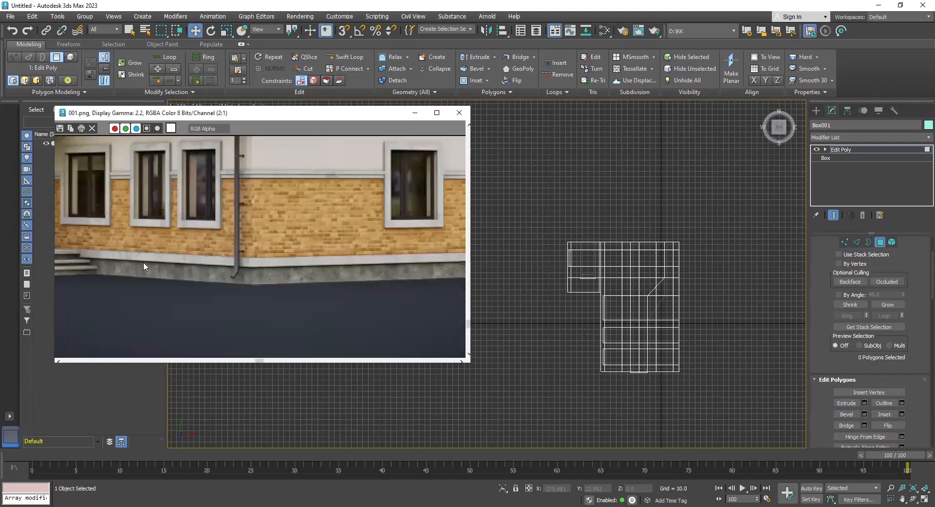
{"action": "scroll", "coordinate": [144, 262], "scroll_direction": "down", "scroll_amount": 1}
{"action": "scroll", "coordinate": [341, 292], "scroll_direction": "down", "scroll_amount": 1}
{"action": "scroll", "coordinate": [309, 300], "scroll_direction": "up", "scroll_amount": 2}
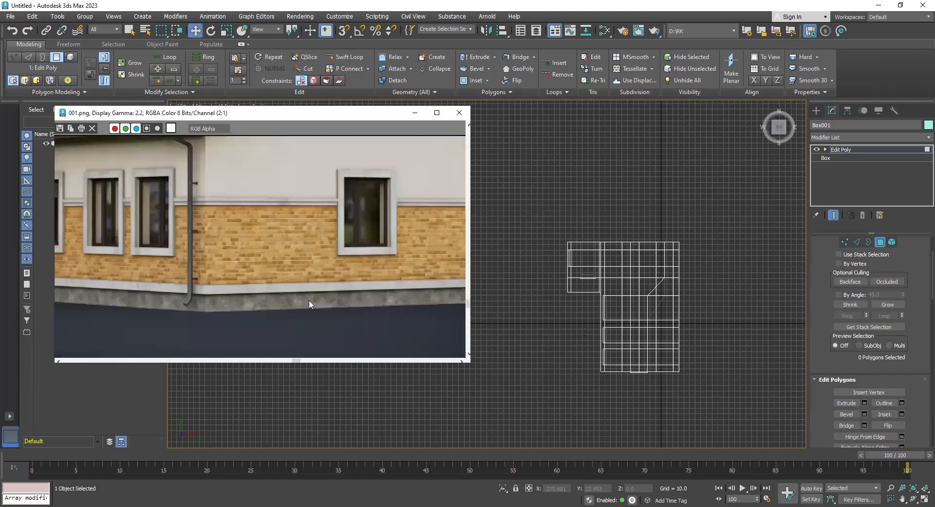
{"action": "scroll", "coordinate": [309, 300], "scroll_direction": "down", "scroll_amount": 2}
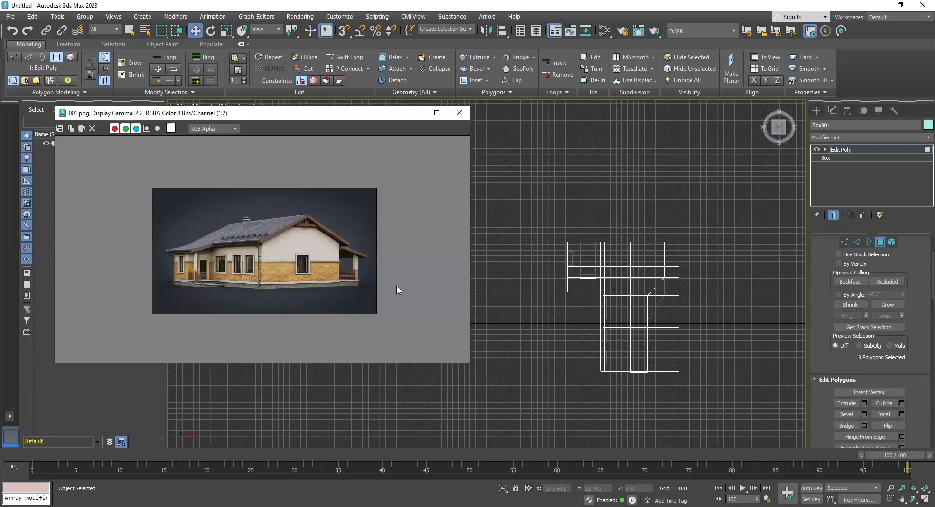
Step: Start a Line spline in the top view, tracing just outside the full length of the house's rear wall
{"action": "left_click", "coordinate": [816, 119]}
{"action": "left_click", "coordinate": [830, 125]}
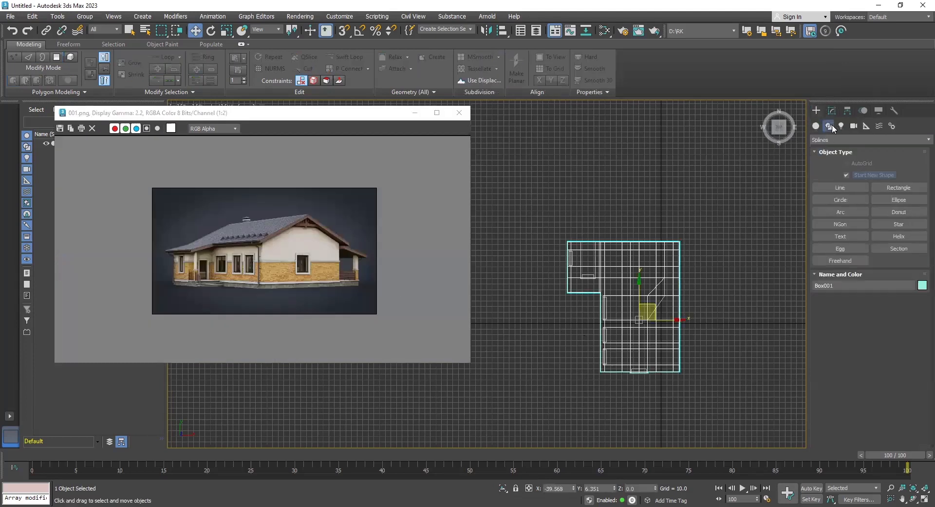
{"action": "left_click", "coordinate": [848, 187]}
{"action": "scroll", "coordinate": [548, 272], "scroll_direction": "up", "scroll_amount": 5}
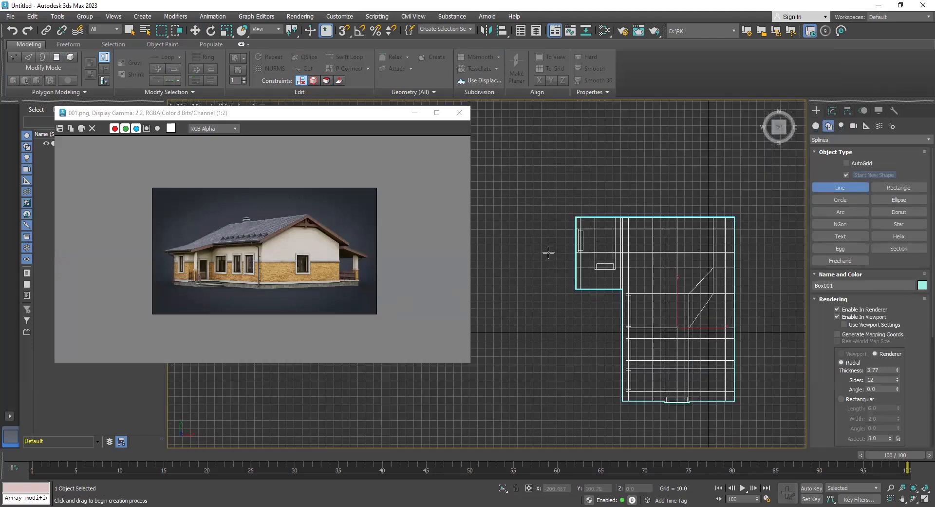
{"action": "middle_click_drag", "start_coordinate": [577, 222], "coordinate": [552, 203]}
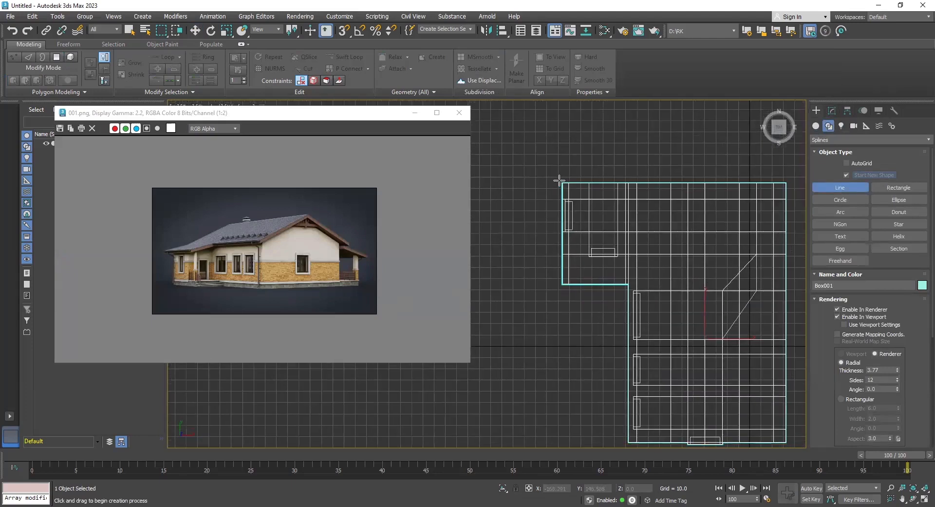
{"action": "left_click", "coordinate": [559, 181]}
{"action": "middle_click_drag", "start_coordinate": [787, 179], "coordinate": [648, 180]}
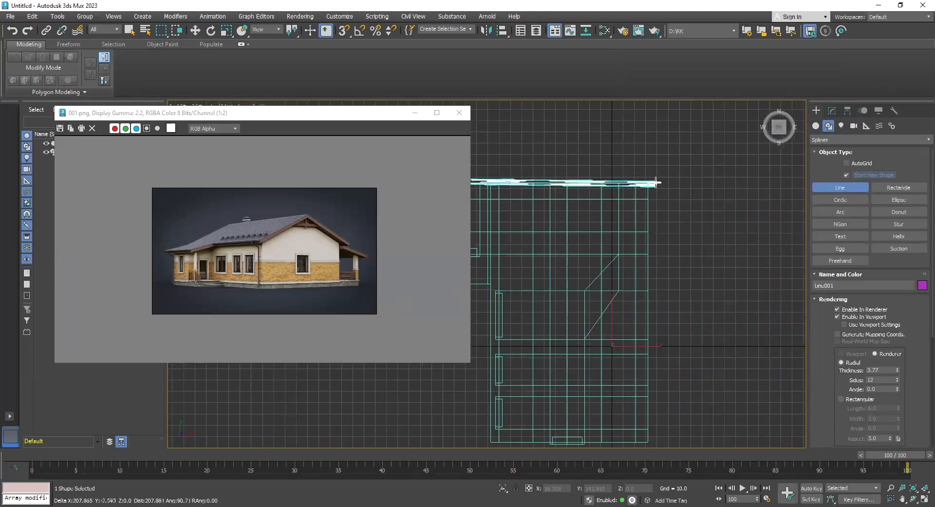
{"action": "left_click", "coordinate": [656, 181]}
Step: Continue the spline around the remaining footprint corners, including the side extension's inner corner, and close it
{"action": "middle_click_drag", "start_coordinate": [652, 359], "coordinate": [706, 119]}
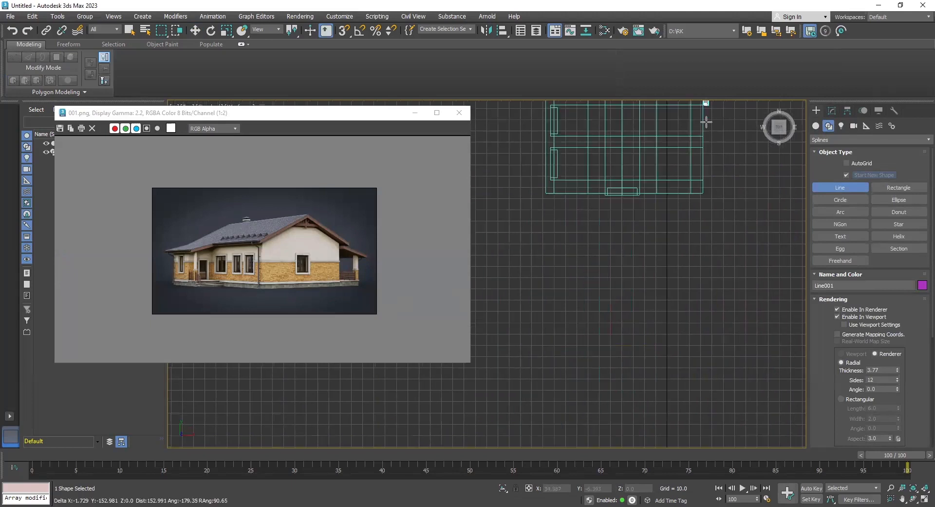
{"action": "left_click", "coordinate": [706, 199]}
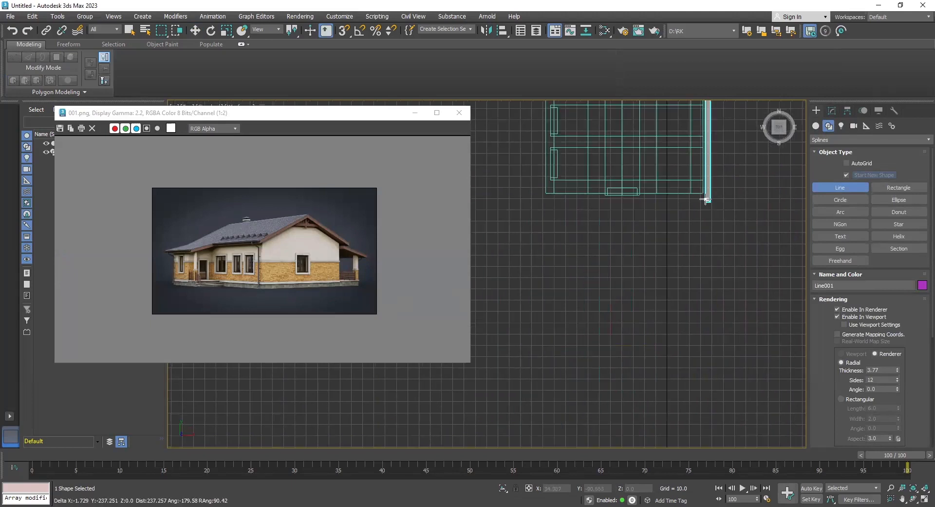
{"action": "left_click", "coordinate": [540, 200]}
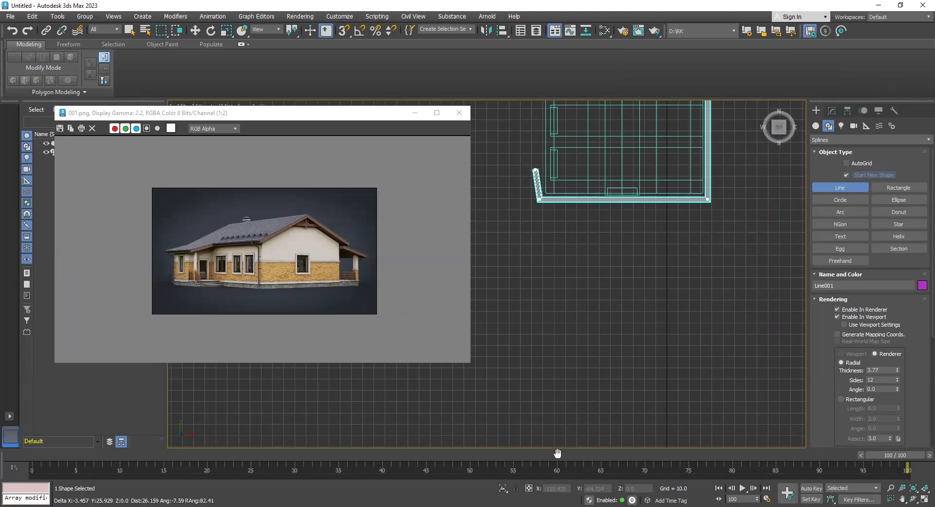
{"action": "middle_click_drag", "start_coordinate": [540, 165], "coordinate": [564, 365]}
{"action": "left_click", "coordinate": [567, 357]}
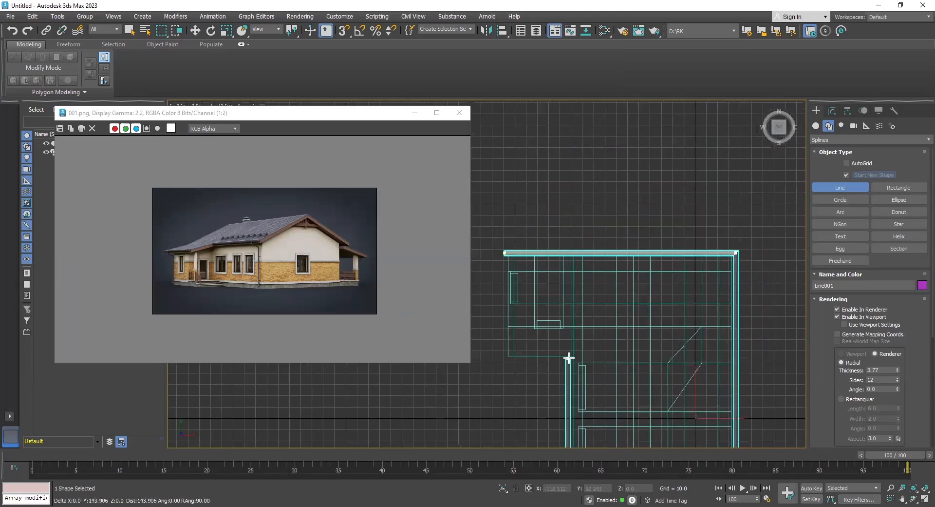
{"action": "left_click", "coordinate": [504, 358]}
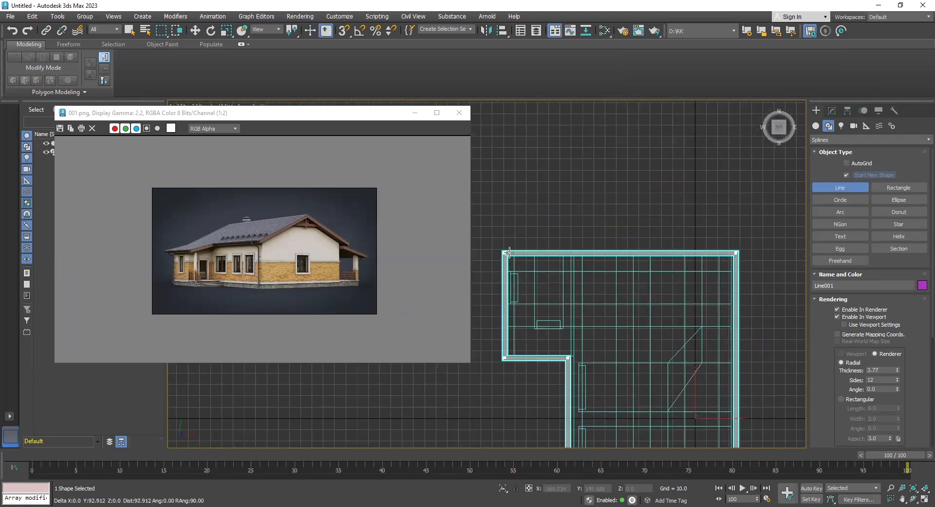
{"action": "left_click", "coordinate": [509, 251]}
{"action": "left_click", "coordinate": [452, 267]}
Step: Return to the perspective view and disable Enable In Renderer and Enable In Viewport for the footprint spline
{"action": "middle_click_drag", "start_coordinate": [642, 331], "coordinate": [638, 224]}
{"action": "key", "text": "p"}
{"action": "middle_click_drag", "start_coordinate": [667, 323], "coordinate": [769, 333], "text": "alt"}
{"action": "scroll", "coordinate": [682, 350], "scroll_direction": "up", "scroll_amount": 6}
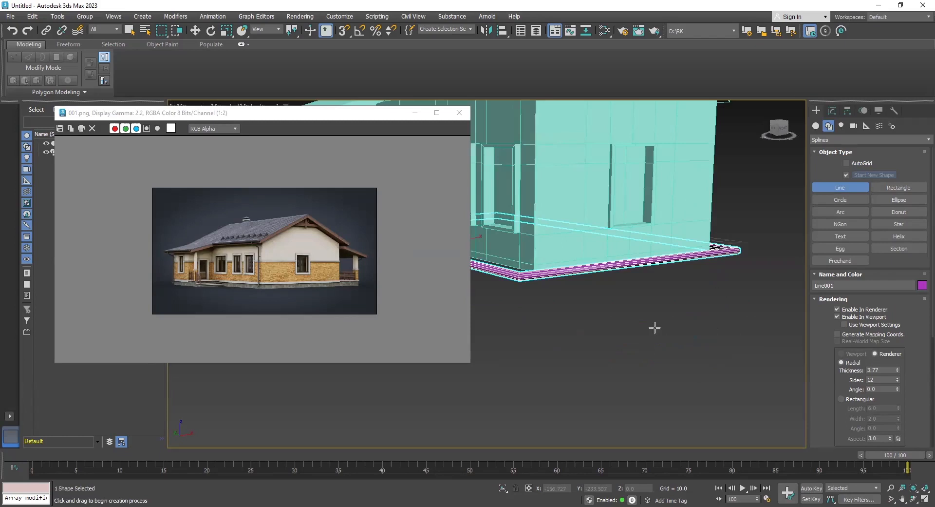
{"action": "middle_click_drag", "start_coordinate": [729, 369], "coordinate": [666, 333], "text": "alt"}
{"action": "left_click", "coordinate": [834, 111]}
{"action": "middle_click_drag", "start_coordinate": [759, 199], "coordinate": [781, 214], "text": "alt"}
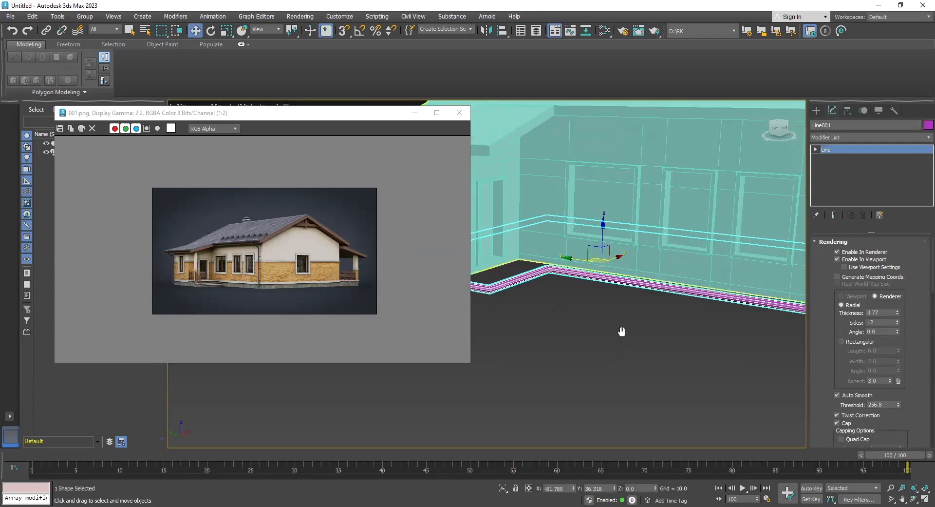
{"action": "middle_click_drag", "start_coordinate": [622, 331], "coordinate": [668, 349]}
{"action": "left_click", "coordinate": [863, 253]}
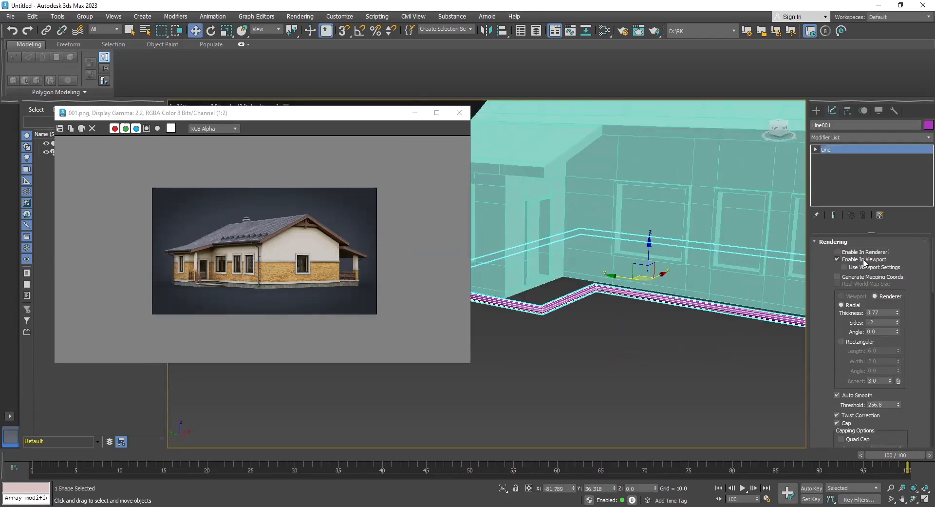
{"action": "left_click", "coordinate": [863, 258]}
Step: Apply an Extrude modifier to the footprint spline and set its Amount to 14.0 to form the plinth
{"action": "middle_click_drag", "start_coordinate": [641, 342], "coordinate": [672, 345], "text": "alt"}
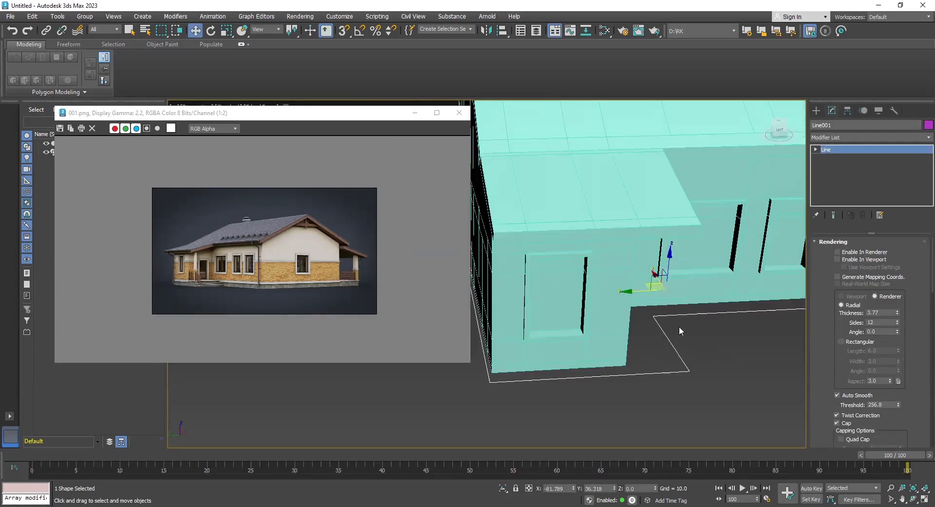
{"action": "left_click", "coordinate": [841, 139]}
{"action": "key", "text": "e"}
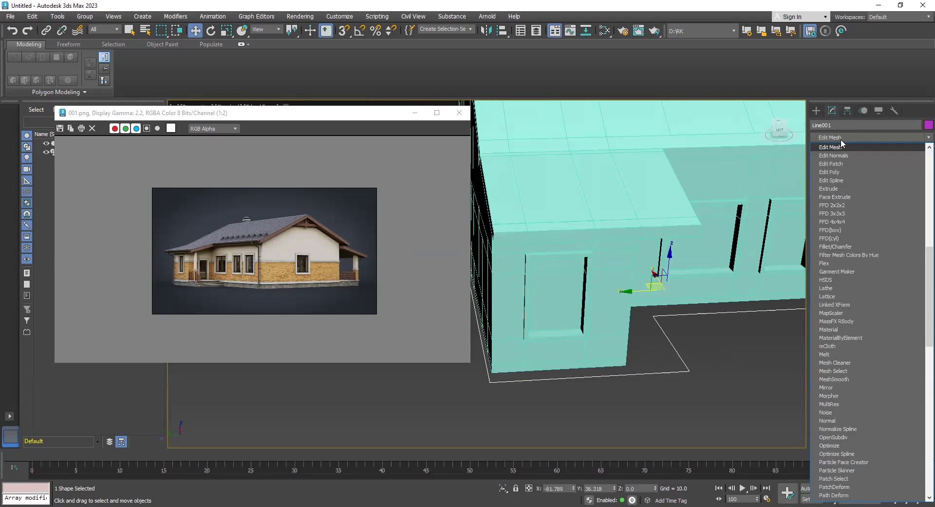
{"action": "key", "text": "e"}
{"action": "key", "text": "x"}
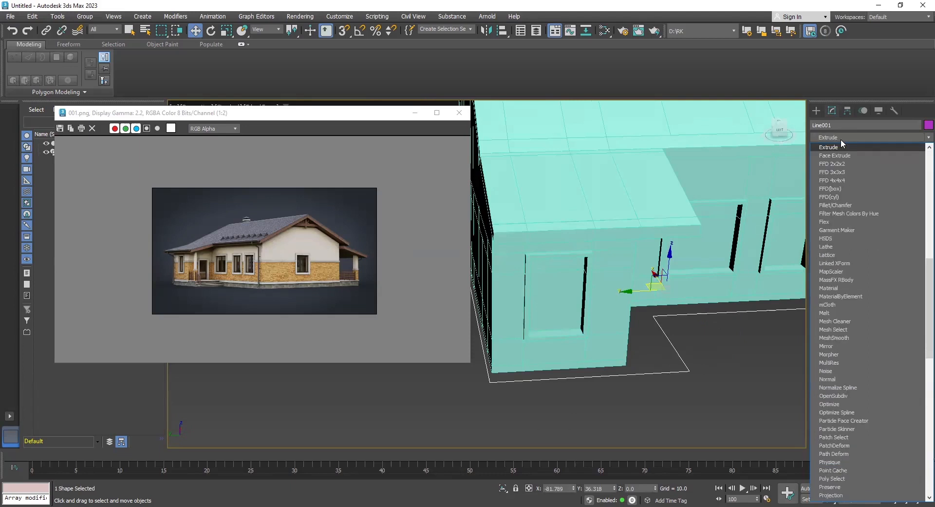
{"action": "key", "text": "Return"}
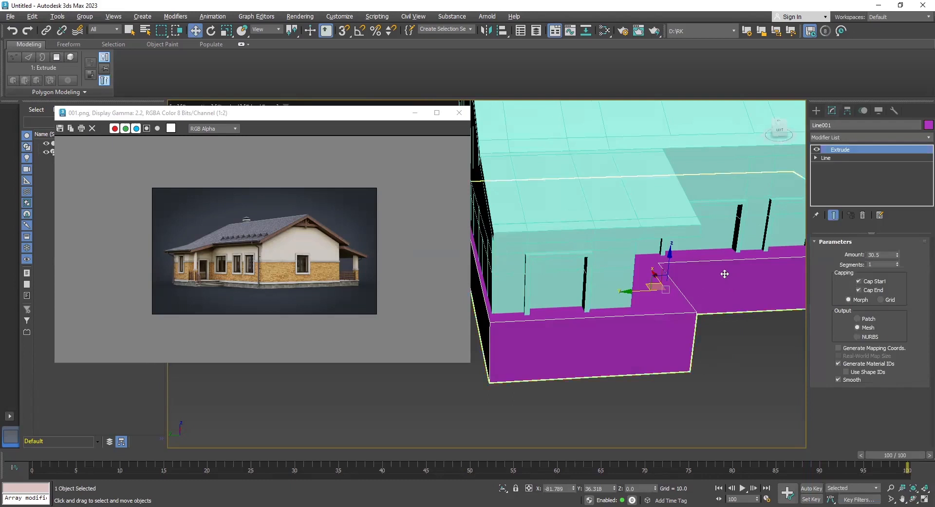
{"action": "middle_click_drag", "start_coordinate": [725, 273], "coordinate": [692, 266], "text": "alt"}
{"action": "scroll", "coordinate": [692, 292], "scroll_direction": "down", "scroll_amount": 5}
{"action": "scroll", "coordinate": [696, 292], "scroll_direction": "up", "scroll_amount": 4}
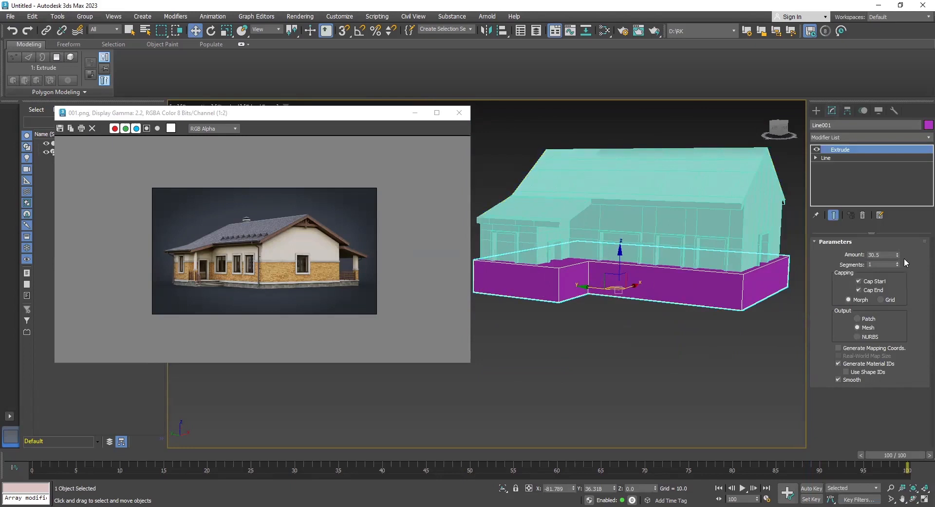
{"action": "left_click_drag", "start_coordinate": [898, 254], "coordinate": [909, 270]}
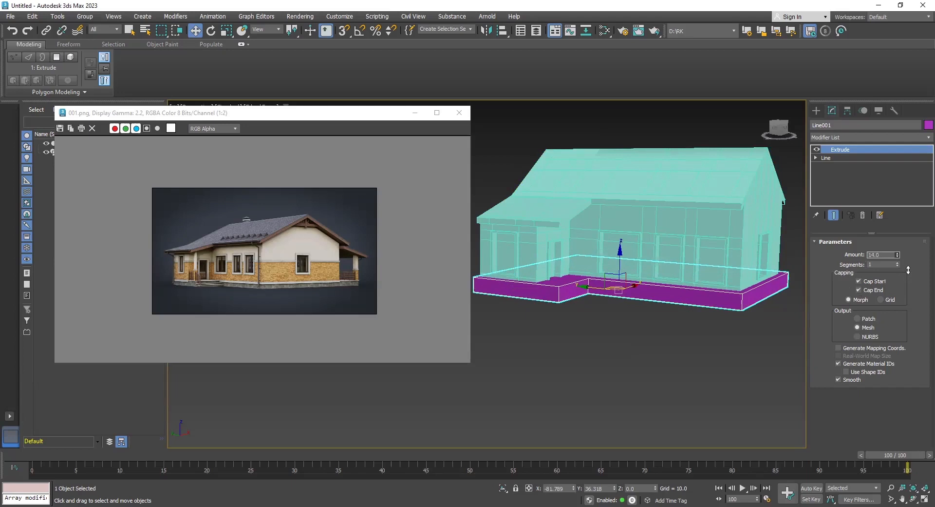
Step: Select the house and raise it about 14.8 units so it stands on top of the plinth
{"action": "left_click", "coordinate": [657, 227]}
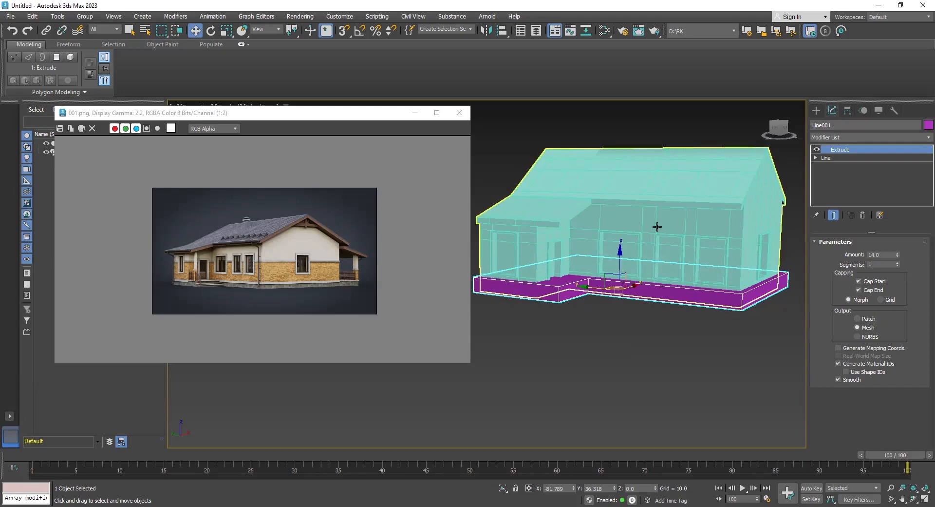
{"action": "middle_click_drag", "start_coordinate": [668, 242], "coordinate": [672, 245], "text": "alt"}
{"action": "mouse_move", "coordinate": [672, 245]}
{"action": "left_mouse_down"}
{"action": "mouse_move", "coordinate": [674, 223]}
{"action": "mouse_move", "coordinate": [675, 235]}
{"action": "left_mouse_up"}
{"action": "middle_click_drag", "start_coordinate": [638, 283], "coordinate": [676, 315], "text": "alt"}
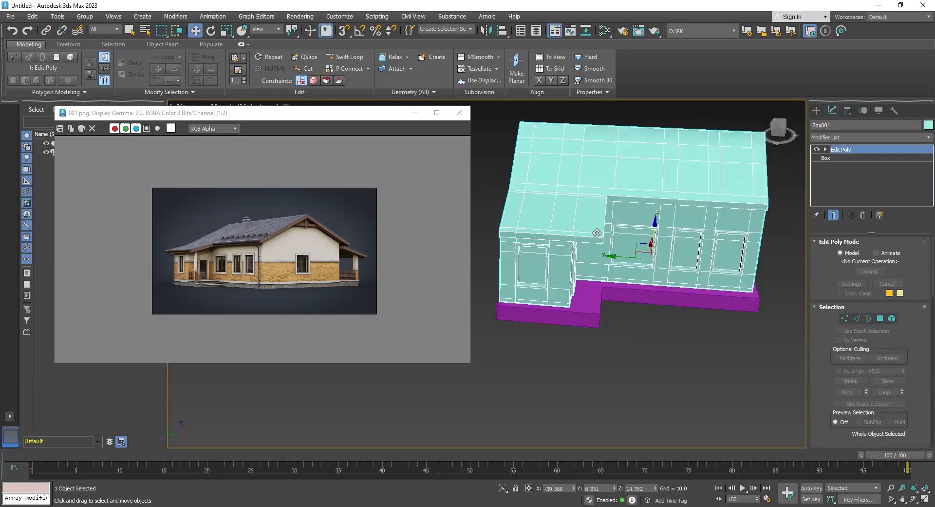
{"action": "middle_click_drag", "start_coordinate": [601, 323], "coordinate": [587, 305], "text": "alt"}
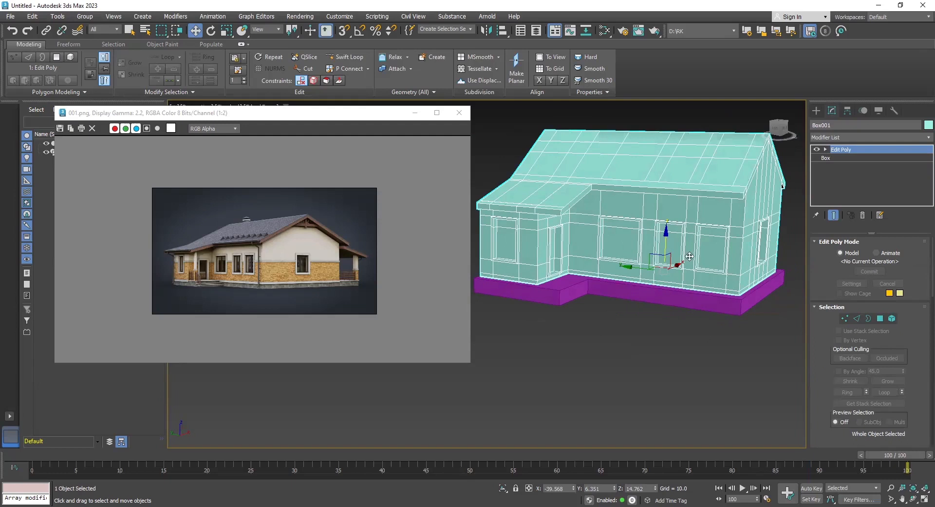
Step: Select the plinth beneath the house and change its object color to orange
{"action": "left_click", "coordinate": [859, 317]}
{"action": "middle_click_drag", "start_coordinate": [647, 325], "coordinate": [720, 336]}
{"action": "scroll", "coordinate": [654, 334], "scroll_direction": "up", "scroll_amount": 5}
{"action": "left_click", "coordinate": [635, 314]}
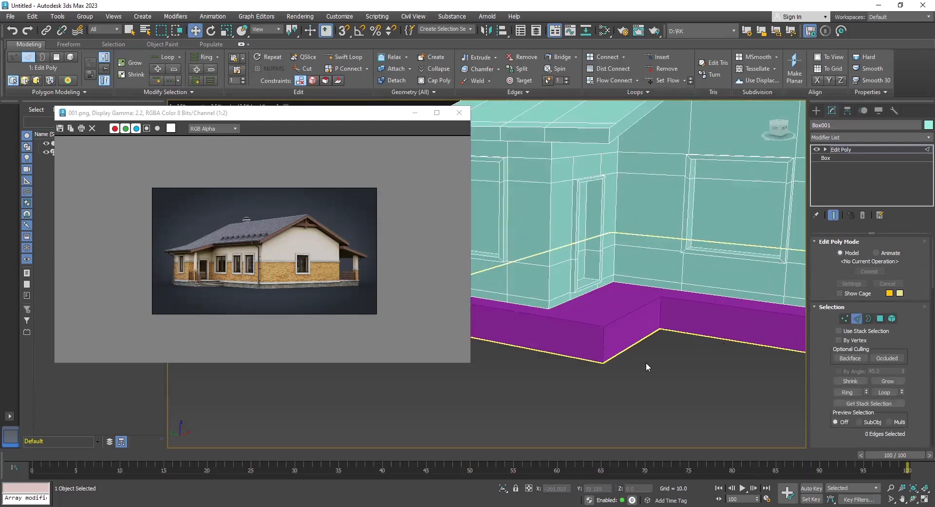
{"action": "left_click", "coordinate": [633, 321]}
{"action": "left_click", "coordinate": [928, 125]}
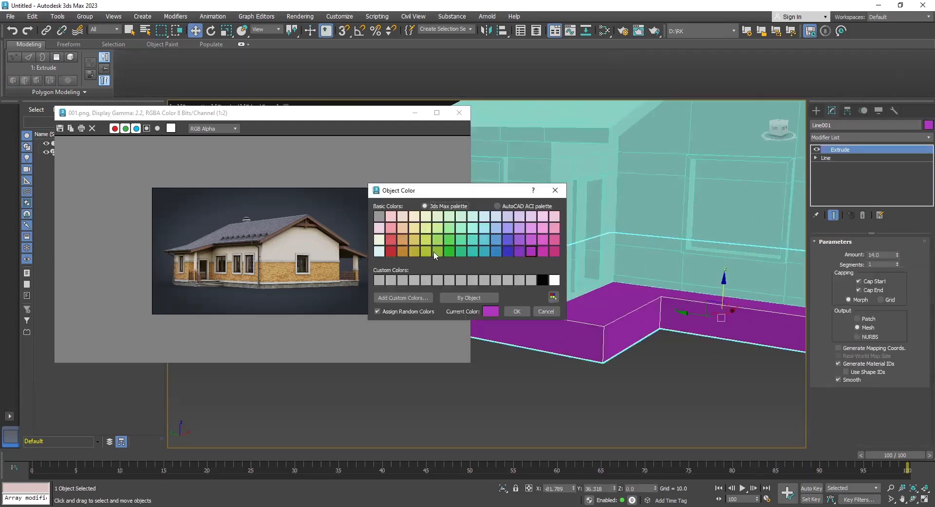
{"action": "left_click", "coordinate": [404, 240]}
{"action": "left_click", "coordinate": [516, 311]}
Step: Add an Edit Poly modifier on top of the plinth's Extrude
{"action": "left_click", "coordinate": [846, 137]}
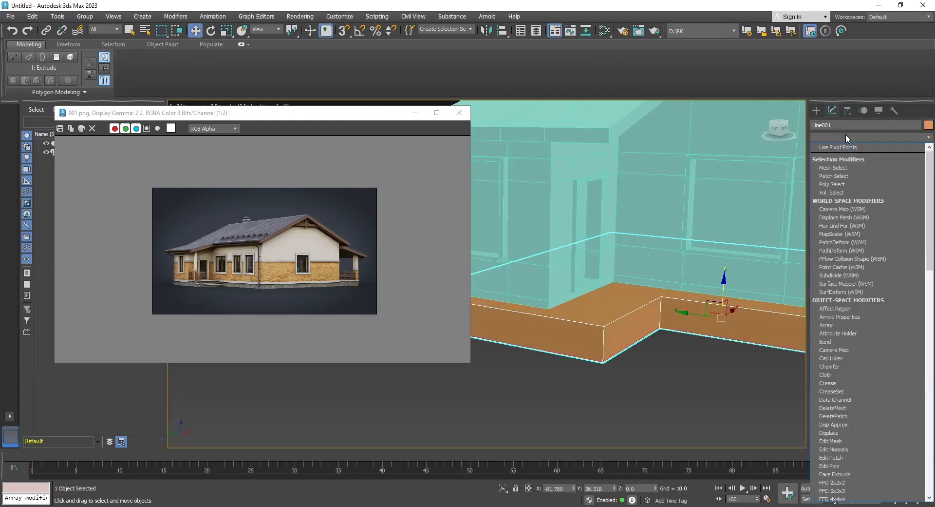
{"action": "type", "text": "e"}
{"action": "key", "text": "Down"}
{"action": "key", "text": "Down"}
{"action": "key", "text": "Down"}
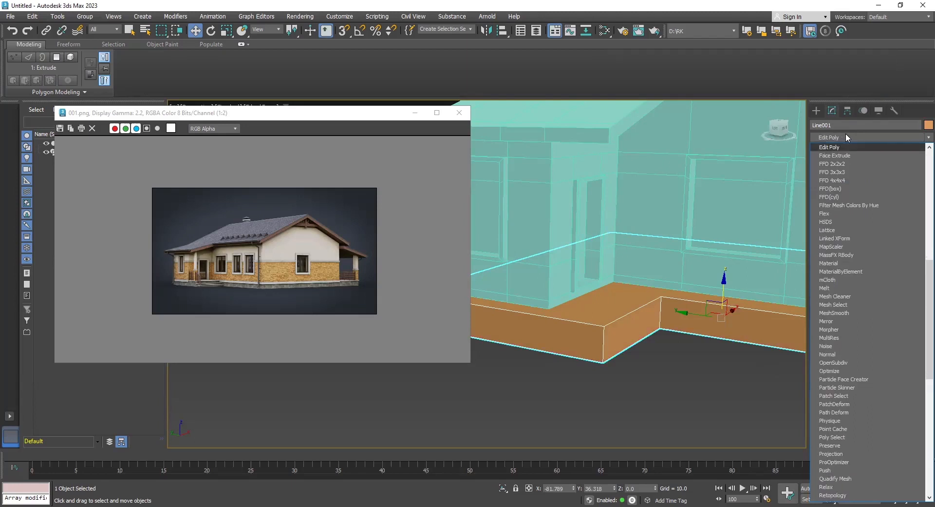
{"action": "key", "text": "Return"}
Step: Move the plinth's upper edge in front of the door inward to the wall, sloping the face below it
{"action": "left_click", "coordinate": [857, 318]}
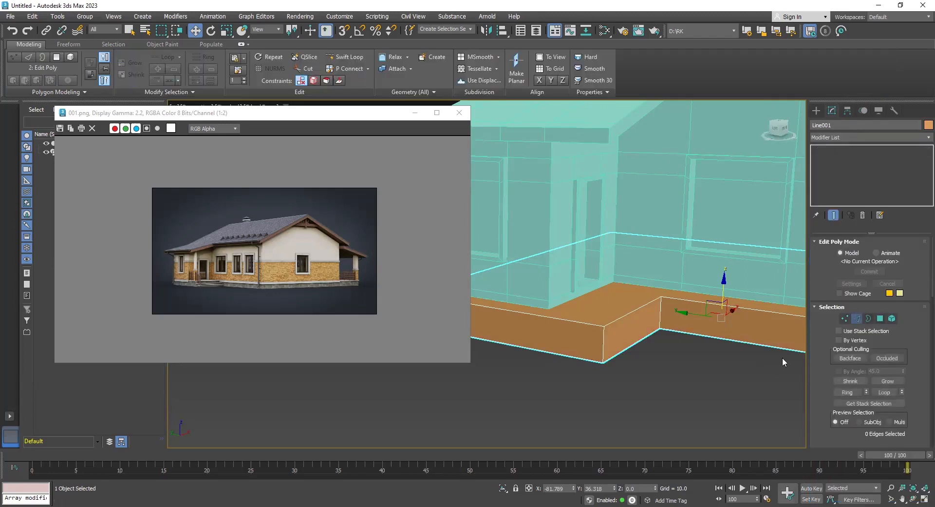
{"action": "left_click", "coordinate": [601, 305]}
{"action": "left_click_drag", "start_coordinate": [600, 306], "coordinate": [541, 288]}
{"action": "middle_click_drag", "start_coordinate": [625, 335], "coordinate": [557, 335], "text": "alt"}
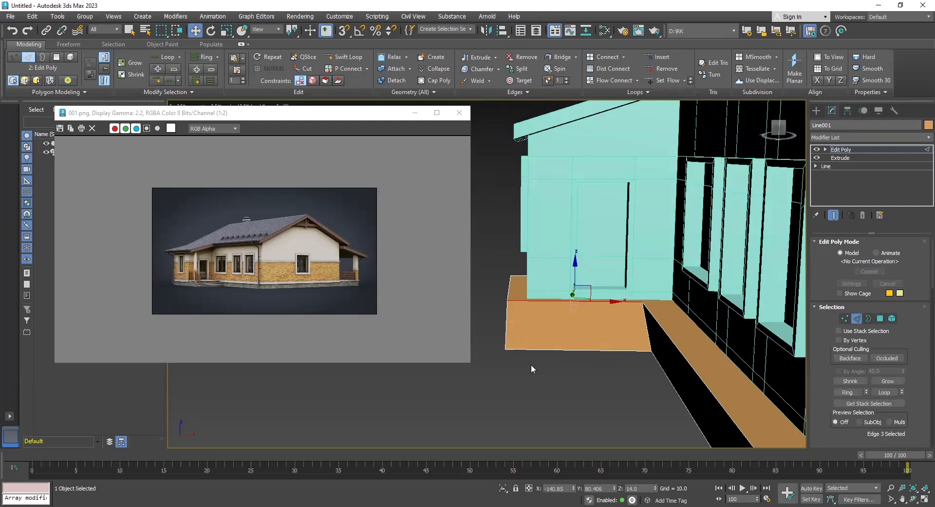
Step: Create a box about 12 long, 59 wide and 4 high as an entrance step against the sloped plinth face, following the reference image
{"action": "scroll", "coordinate": [190, 293], "scroll_direction": "up", "scroll_amount": 4}
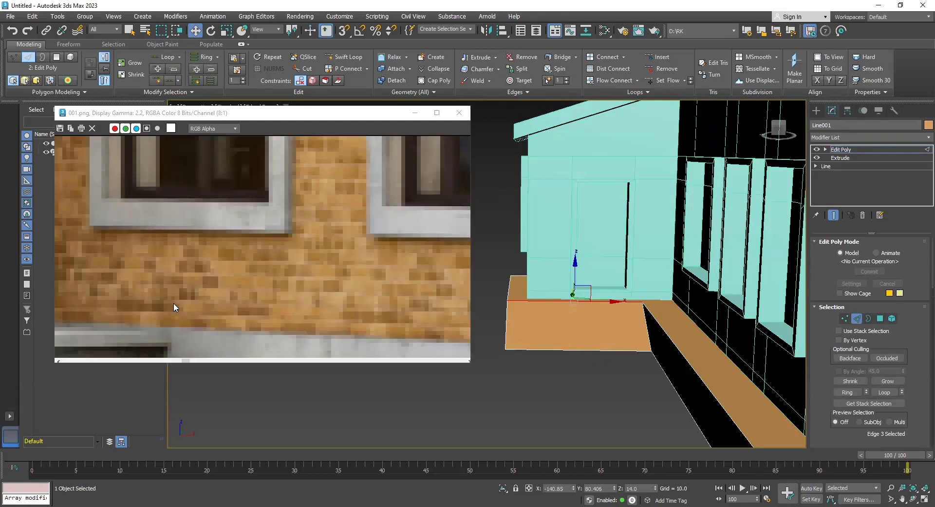
{"action": "scroll", "coordinate": [173, 303], "scroll_direction": "down", "scroll_amount": 2}
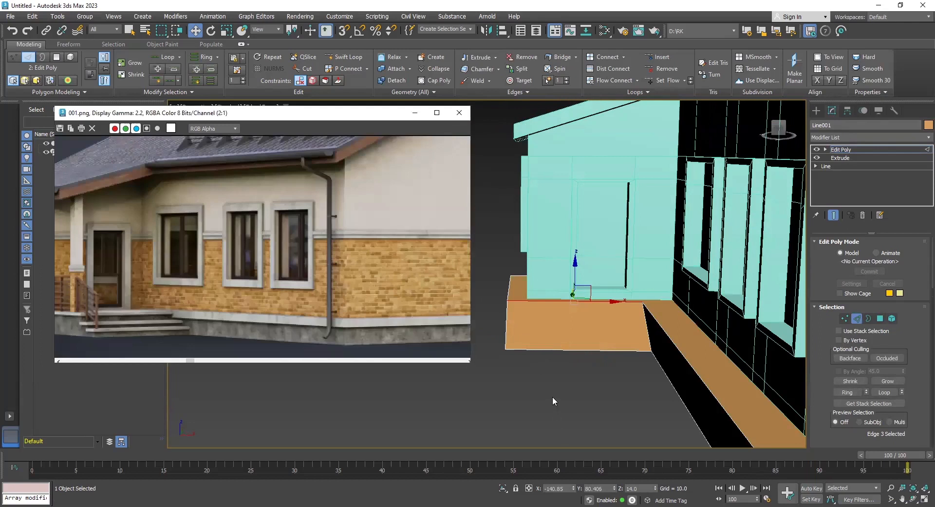
{"action": "scroll", "coordinate": [541, 388], "scroll_direction": "up", "scroll_amount": 3}
{"action": "middle_click_drag", "start_coordinate": [647, 353], "coordinate": [561, 322], "text": "alt"}
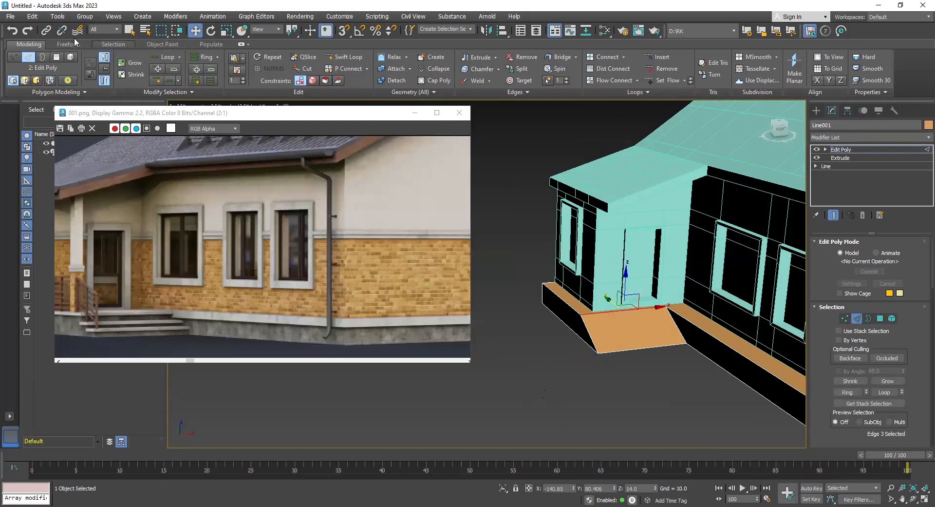
{"action": "left_click", "coordinate": [820, 111]}
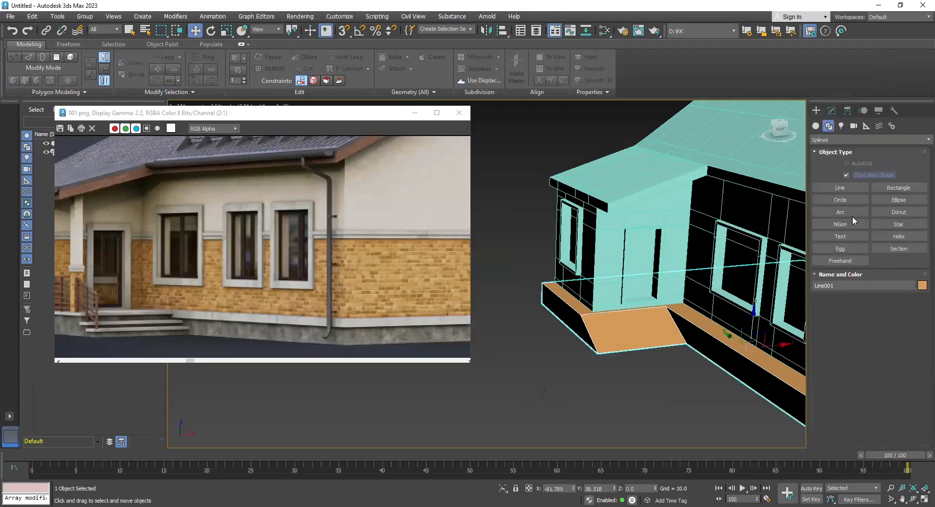
{"action": "left_click", "coordinate": [841, 176]}
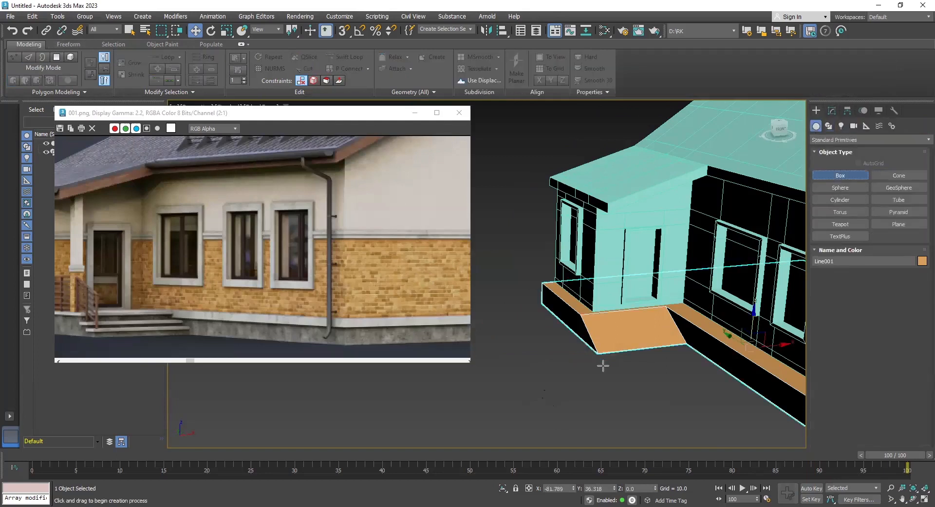
{"action": "middle_click_drag", "start_coordinate": [602, 366], "coordinate": [593, 368], "text": "alt"}
{"action": "left_click_drag", "start_coordinate": [596, 337], "coordinate": [692, 331]}
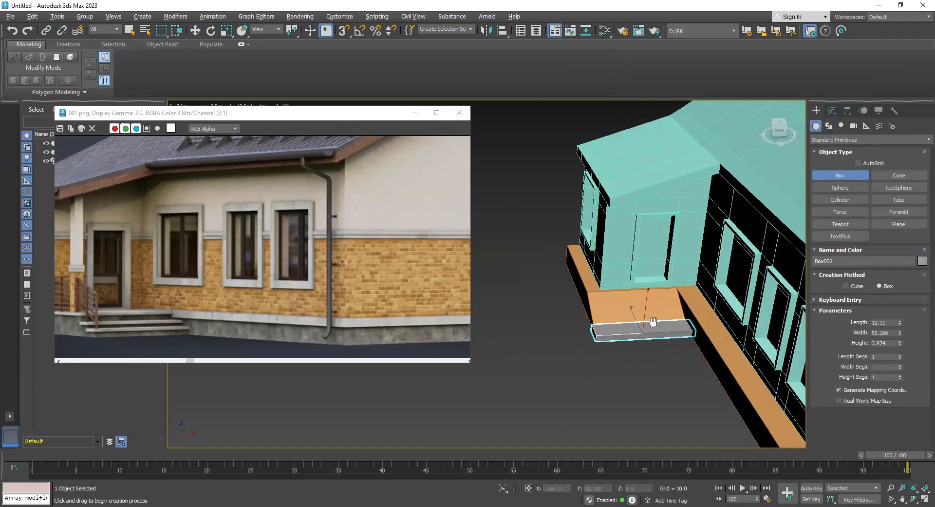
{"action": "right_click", "coordinate": [648, 317]}
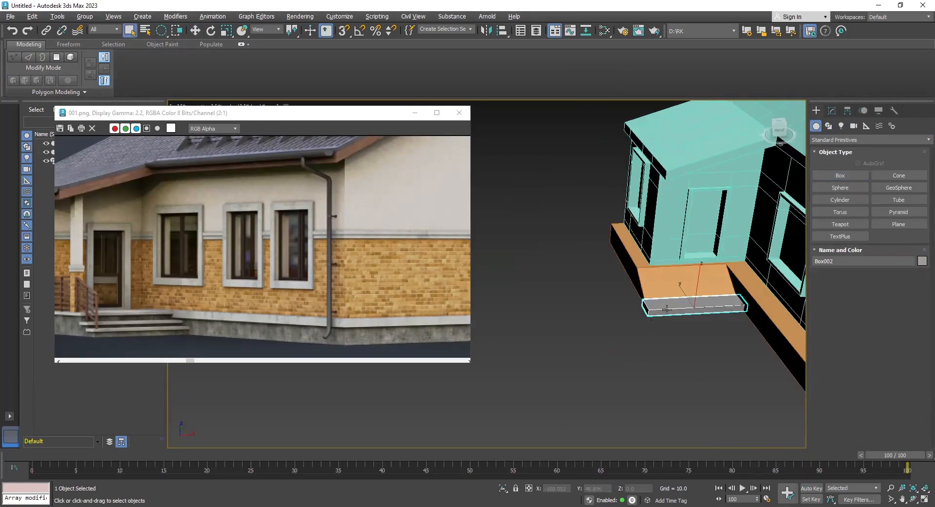
{"action": "middle_click_drag", "start_coordinate": [666, 312], "coordinate": [683, 309], "text": "alt"}
{"action": "scroll", "coordinate": [683, 309], "scroll_direction": "up", "scroll_amount": 2}
{"action": "key", "text": "w"}
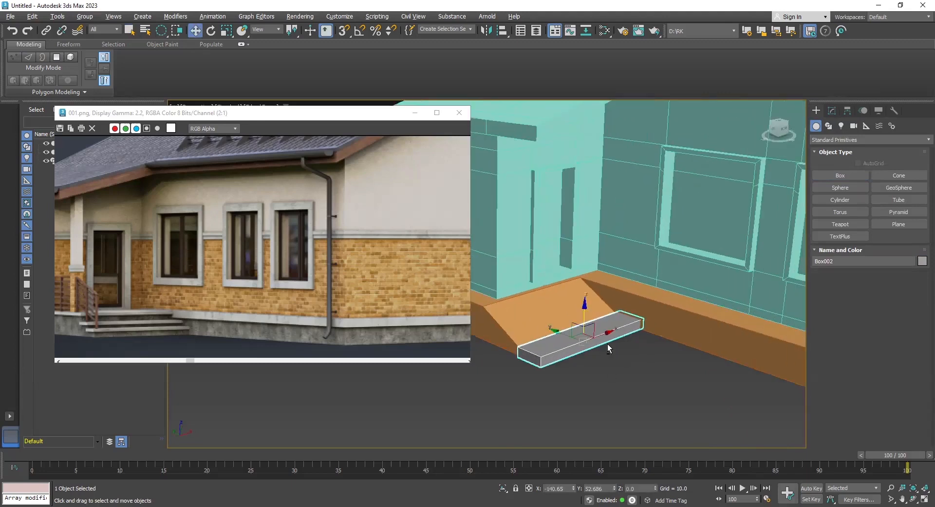
Step: Nudge the entrance step sideways toward the plinth wall and copy it straight up as a second step
{"action": "middle_click_drag", "start_coordinate": [608, 344], "coordinate": [595, 338], "text": "alt"}
{"action": "left_click_drag", "start_coordinate": [613, 337], "coordinate": [616, 337]}
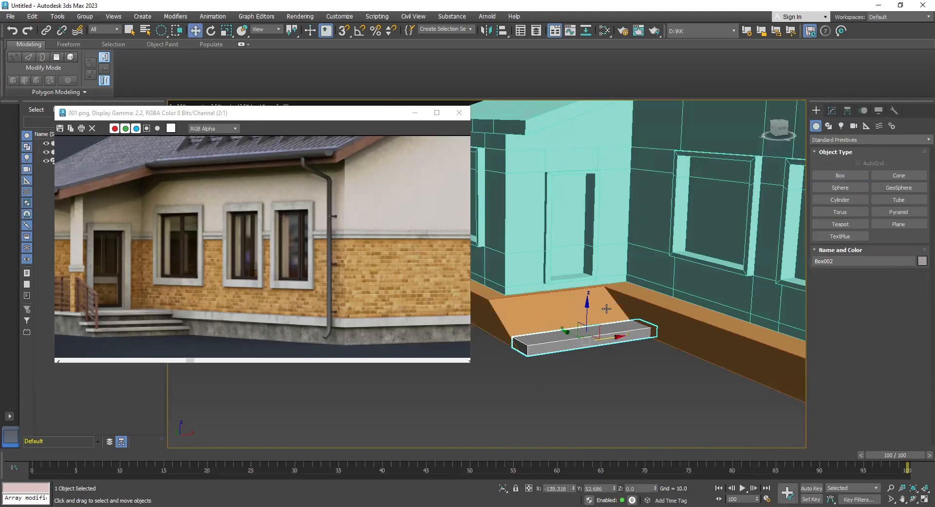
{"action": "left_click_drag", "start_coordinate": [589, 299], "coordinate": [584, 287], "text": "shift"}
{"action": "left_click", "coordinate": [472, 302]}
{"action": "middle_click_drag", "start_coordinate": [538, 324], "coordinate": [580, 332], "text": "alt"}
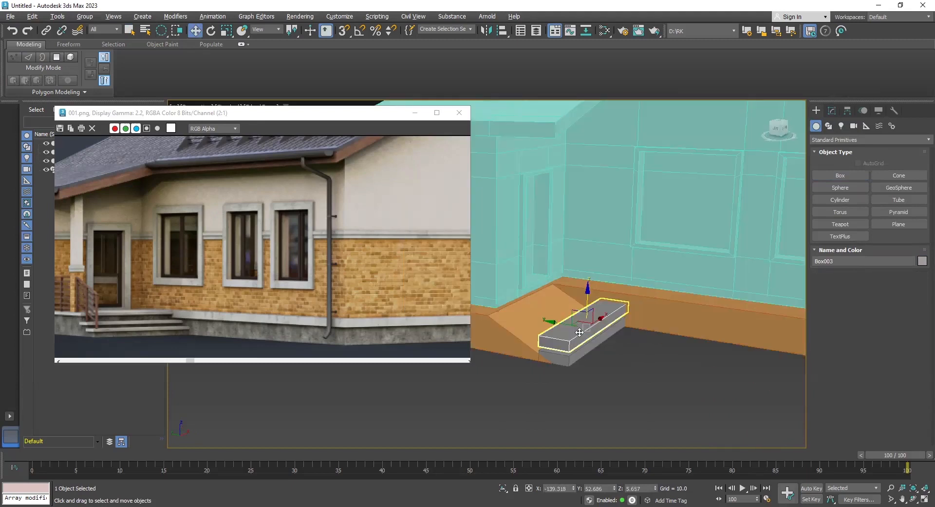
Step: Set the second step back toward the door, then copy it upward and further inward as a third step
{"action": "mouse_move", "coordinate": [556, 323]}
{"action": "left_mouse_down"}
{"action": "mouse_move", "coordinate": [535, 295]}
{"action": "mouse_move", "coordinate": [564, 271]}
{"action": "left_mouse_up"}
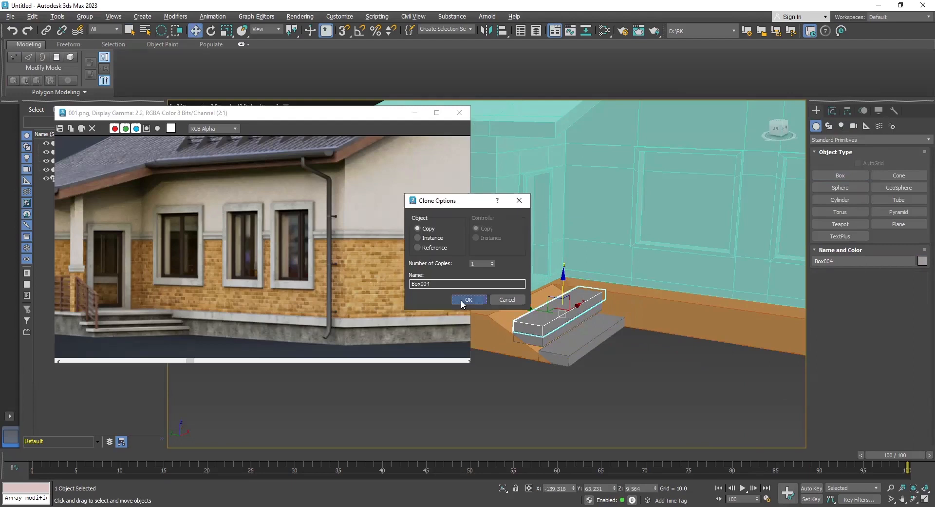
{"action": "left_click", "coordinate": [507, 299]}
{"action": "left_click", "coordinate": [627, 393]}
{"action": "scroll", "coordinate": [629, 387], "scroll_direction": "down", "scroll_amount": 5}
{"action": "middle_click_drag", "start_coordinate": [629, 379], "coordinate": [614, 369], "text": "alt"}
{"action": "scroll", "coordinate": [614, 370], "scroll_direction": "up", "scroll_amount": 5}
{"action": "scroll", "coordinate": [611, 374], "scroll_direction": "up", "scroll_amount": 3}
{"action": "scroll", "coordinate": [671, 382], "scroll_direction": "up", "scroll_amount": 4}
{"action": "left_click", "coordinate": [652, 360]}
{"action": "left_click", "coordinate": [654, 328]}
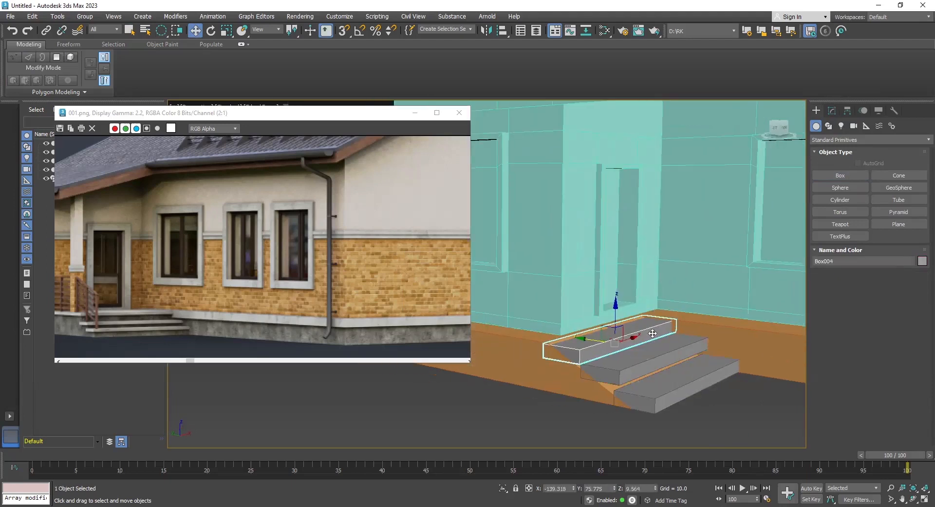
Step: Lower the middle entrance step slightly and scale it taller along Z to meet the step below
{"action": "middle_click_drag", "start_coordinate": [647, 398], "coordinate": [648, 367], "text": "alt"}
{"action": "scroll", "coordinate": [648, 367], "scroll_direction": "up", "scroll_amount": 2}
{"action": "left_click", "coordinate": [655, 353]}
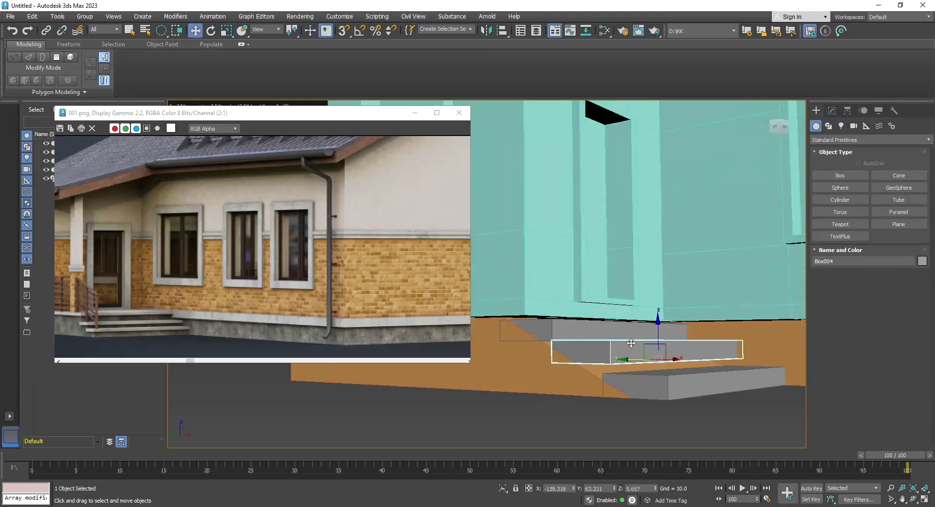
{"action": "left_click_drag", "start_coordinate": [658, 323], "coordinate": [658, 326]}
{"action": "middle_click_drag", "start_coordinate": [637, 382], "coordinate": [617, 346], "text": "alt"}
{"action": "key", "text": "r"}
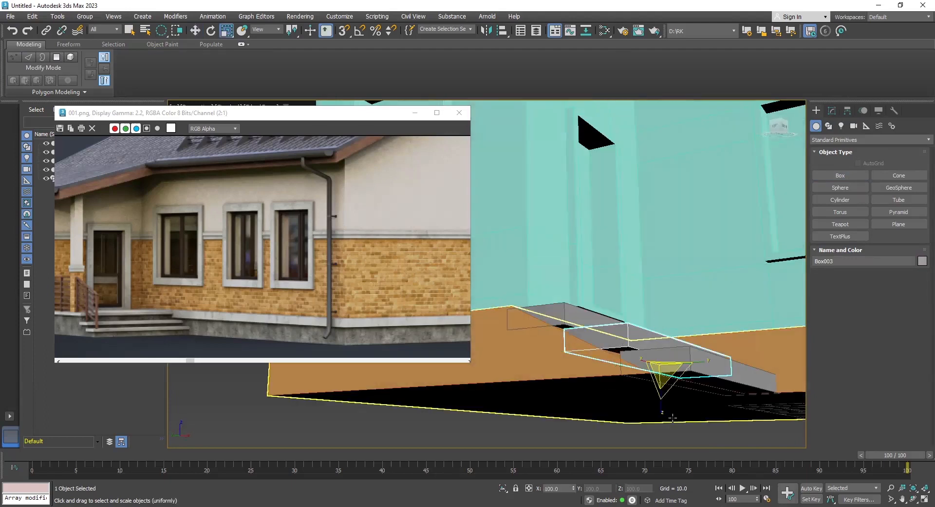
{"action": "left_click_drag", "start_coordinate": [665, 416], "coordinate": [665, 422]}
{"action": "key", "text": "ctrl+z"}
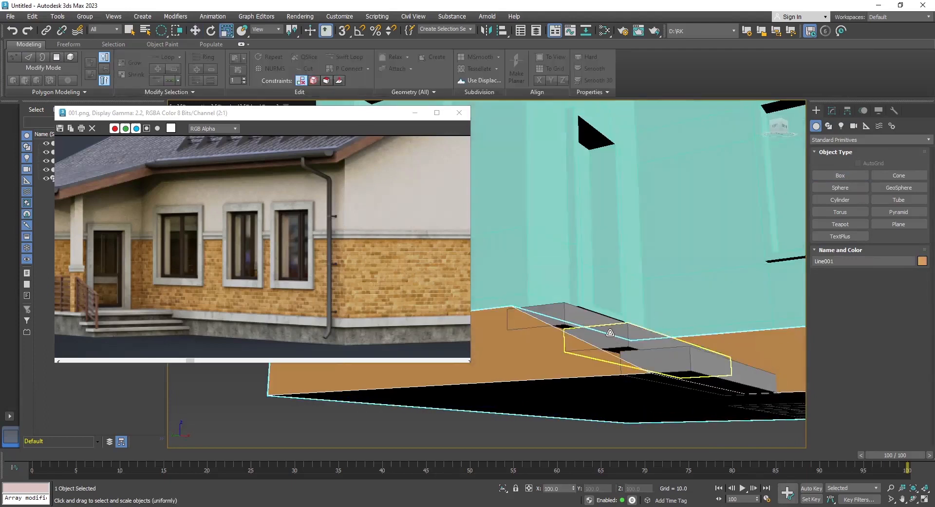
{"action": "left_click", "coordinate": [612, 337]}
{"action": "middle_click_drag", "start_coordinate": [639, 406], "coordinate": [642, 414], "text": "alt"}
{"action": "left_click_drag", "start_coordinate": [660, 410], "coordinate": [663, 419]}
{"action": "left_click", "coordinate": [726, 419]}
Step: Scale the bottom and top entrance steps taller along Z and clear the selection
{"action": "middle_click_drag", "start_coordinate": [724, 421], "coordinate": [656, 428], "text": "alt"}
{"action": "left_click", "coordinate": [692, 422]}
{"action": "left_click_drag", "start_coordinate": [655, 428], "coordinate": [657, 437]}
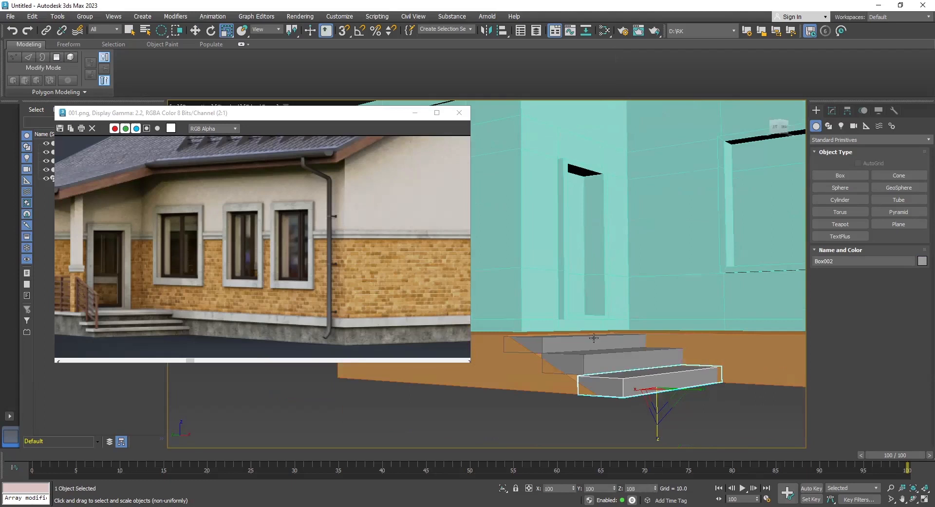
{"action": "left_click", "coordinate": [590, 339]}
{"action": "left_click_drag", "start_coordinate": [584, 390], "coordinate": [586, 397]}
{"action": "left_click", "coordinate": [687, 411]}
{"action": "scroll", "coordinate": [687, 410], "scroll_direction": "down", "scroll_amount": 6}
{"action": "middle_click_drag", "start_coordinate": [687, 410], "coordinate": [629, 385], "text": "alt"}
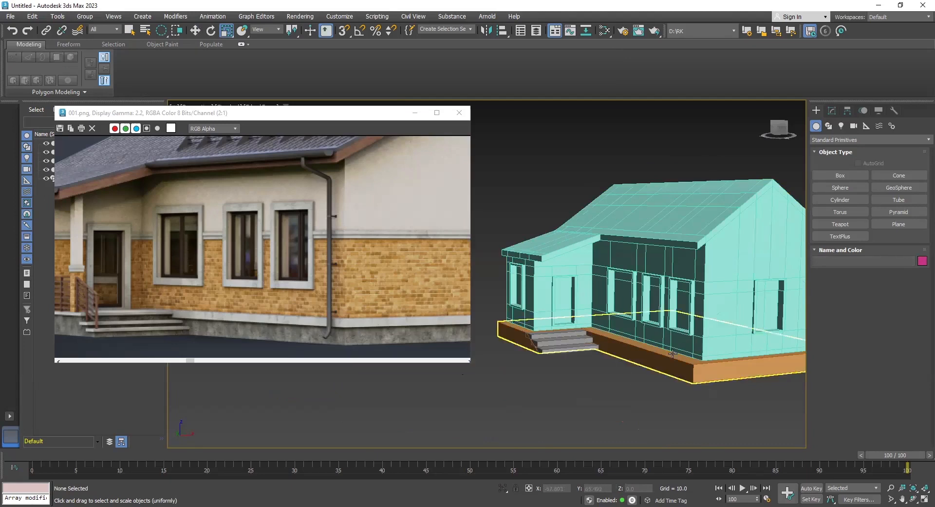
Step: Insert a horizontal edge loop around the orange plinth in the upper part of its side faces using Swift Loop
{"action": "left_click", "coordinate": [696, 369]}
{"action": "key", "text": "z"}
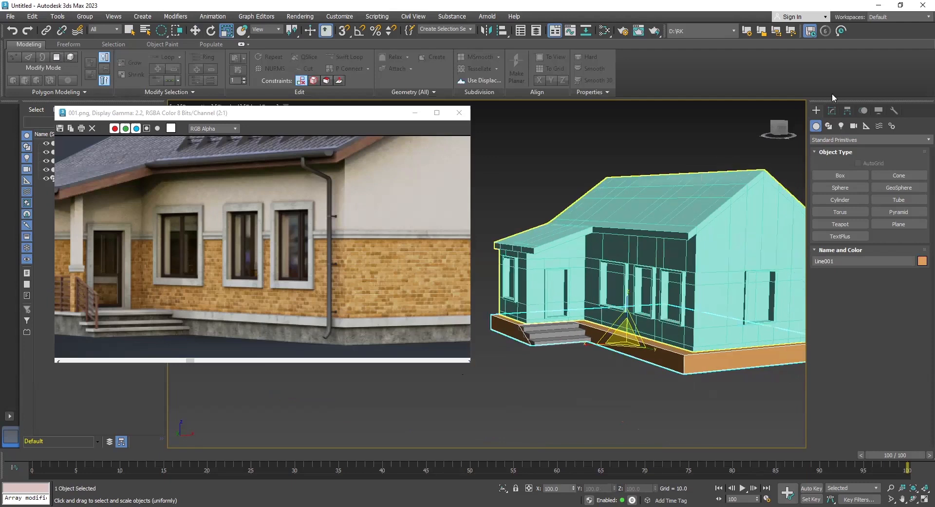
{"action": "left_click", "coordinate": [833, 111]}
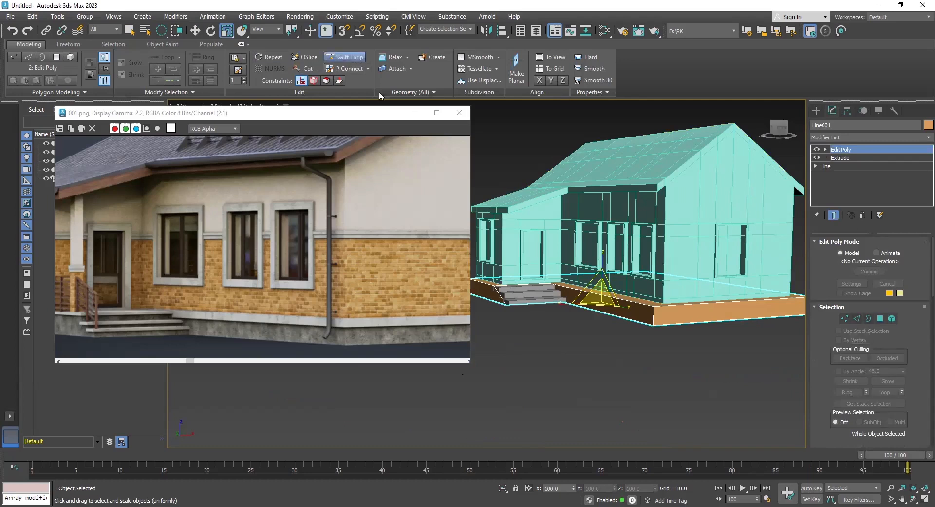
{"action": "left_click", "coordinate": [347, 57]}
{"action": "scroll", "coordinate": [708, 325], "scroll_direction": "up", "scroll_amount": 4}
{"action": "scroll", "coordinate": [649, 309], "scroll_direction": "up", "scroll_amount": 4}
{"action": "middle_click_drag", "start_coordinate": [550, 275], "coordinate": [706, 316]}
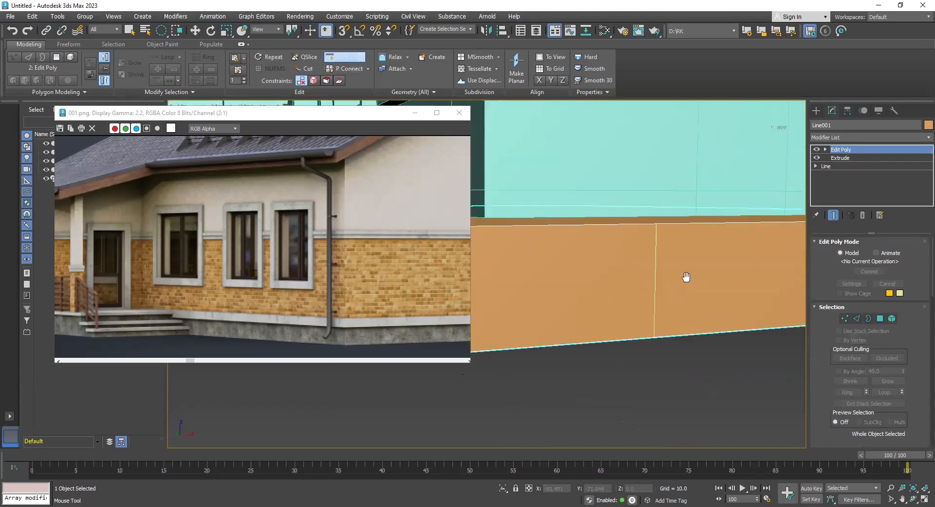
{"action": "middle_click_drag", "start_coordinate": [687, 276], "coordinate": [814, 289]}
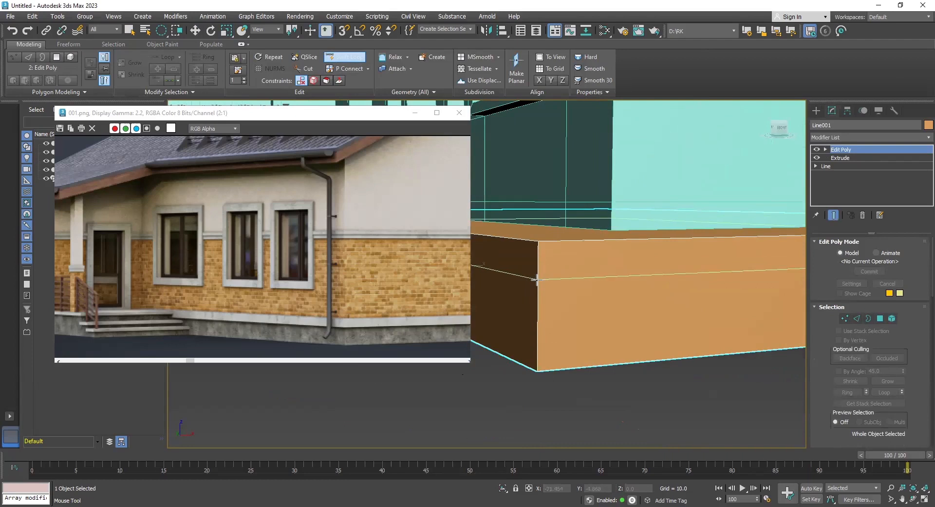
{"action": "left_click", "coordinate": [537, 279]}
{"action": "right_click", "coordinate": [606, 291]}
{"action": "scroll", "coordinate": [606, 290], "scroll_direction": "down", "scroll_amount": 4}
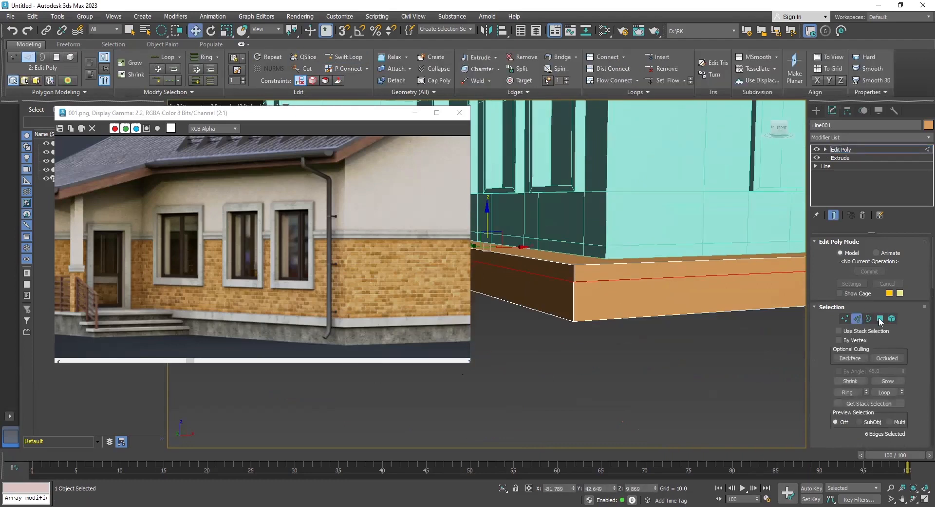
Step: Select the band of plinth side polygons above the new edge loop
{"action": "left_click", "coordinate": [880, 318]}
{"action": "middle_click_drag", "start_coordinate": [558, 271], "coordinate": [578, 308], "text": "alt"}
{"action": "scroll", "coordinate": [736, 328], "scroll_direction": "down", "scroll_amount": 5}
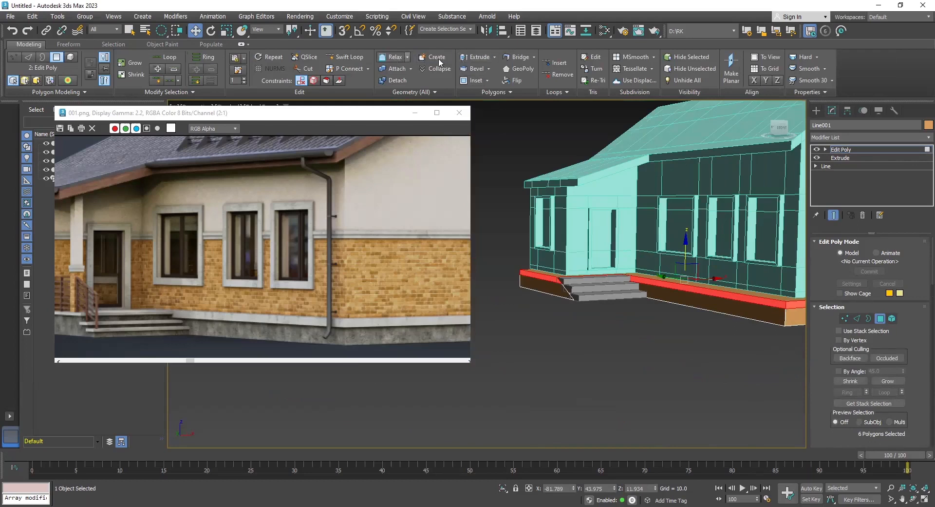
Step: Try to extrude the plinth's selected upper band outward freehand
{"action": "left_click", "coordinate": [489, 57]}
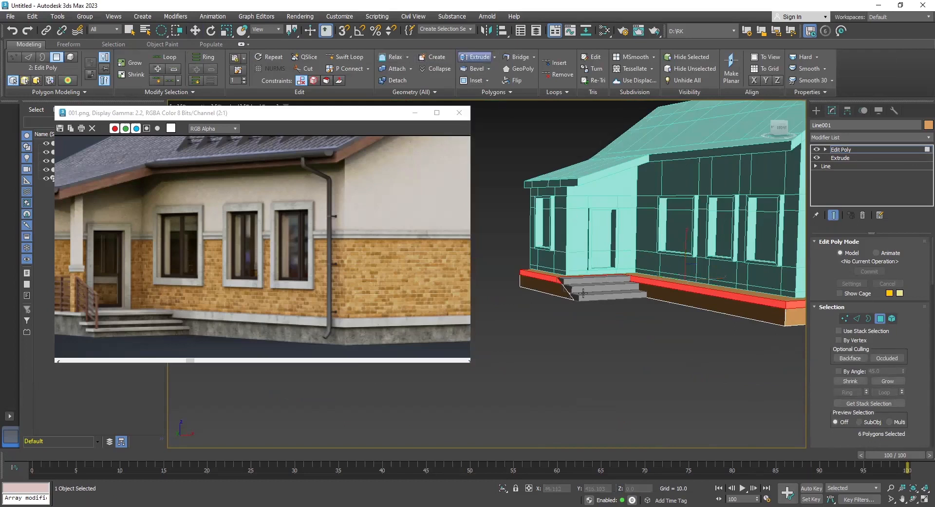
{"action": "left_click_drag", "start_coordinate": [546, 276], "coordinate": [550, 277]}
{"action": "middle_click_drag", "start_coordinate": [548, 331], "coordinate": [581, 342], "text": "alt"}
{"action": "scroll", "coordinate": [675, 358], "scroll_direction": "up", "scroll_amount": 3}
{"action": "middle_click_drag", "start_coordinate": [724, 334], "coordinate": [732, 345], "text": "alt"}
{"action": "middle_click_drag", "start_coordinate": [719, 312], "coordinate": [707, 265]}
{"action": "scroll", "coordinate": [692, 337], "scroll_direction": "up", "scroll_amount": 4}
{"action": "middle_click_drag", "start_coordinate": [716, 347], "coordinate": [691, 391], "text": "alt"}
{"action": "key", "text": "ctrl+z"}
{"action": "left_click_drag", "start_coordinate": [680, 379], "coordinate": [702, 390]}
{"action": "mouse_move", "coordinate": [716, 372]}
{"action": "middle_mouse_down", "text": "alt"}
{"action": "mouse_move", "coordinate": [680, 344]}
{"action": "mouse_move", "coordinate": [709, 357]}
{"action": "middle_mouse_up", "text": "alt"}
{"action": "key", "text": "ctrl+z"}
{"action": "key", "text": "ctrl+z"}
Step: Try extruding the plinth's upper band by 2.785 with Local Normals and By Polygon as extrusion types
{"action": "middle_click_drag", "start_coordinate": [768, 369], "coordinate": [916, 385], "text": "alt"}
{"action": "scroll", "coordinate": [918, 363], "scroll_direction": "down", "scroll_amount": 5}
{"action": "left_click", "coordinate": [865, 332]}
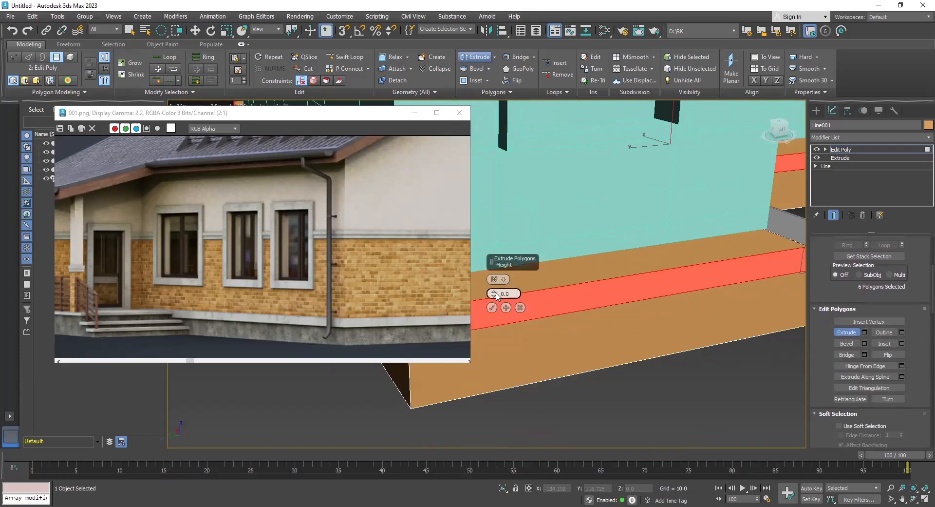
{"action": "left_click_drag", "start_coordinate": [495, 294], "coordinate": [502, 285]}
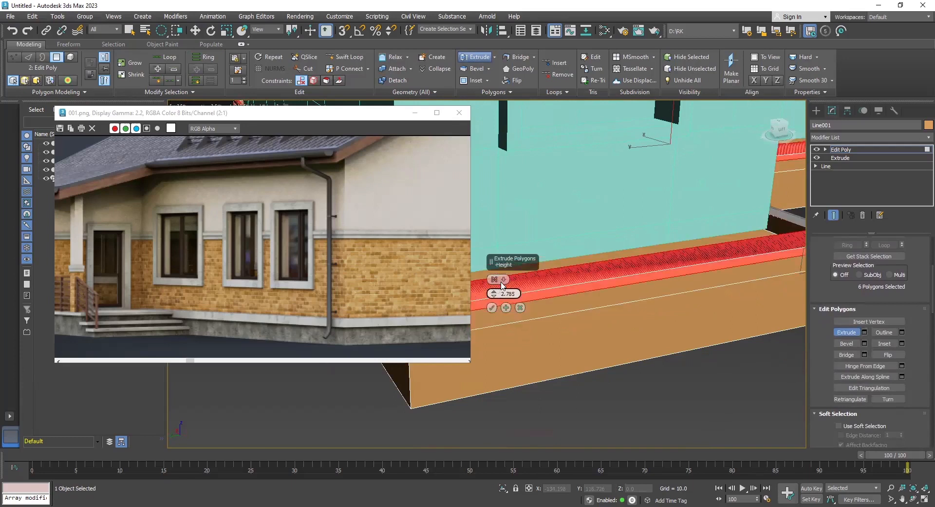
{"action": "left_click", "coordinate": [504, 281]}
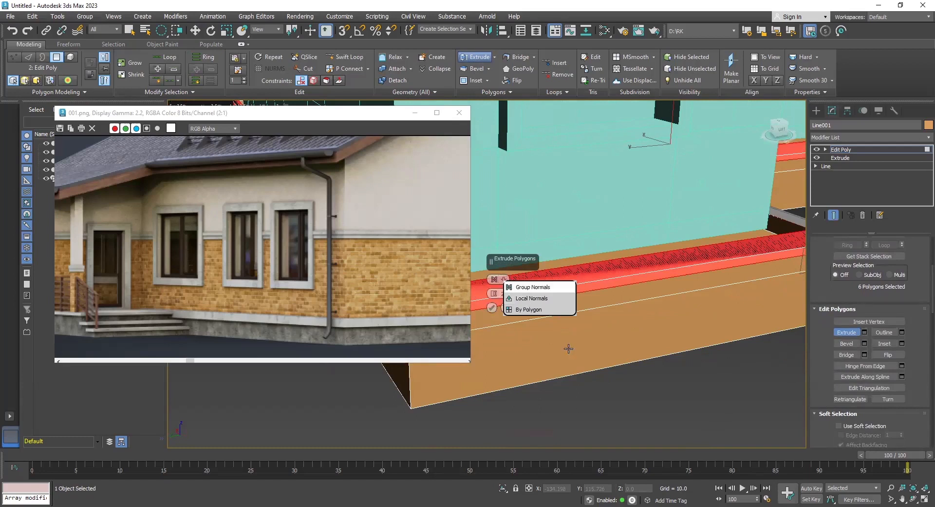
{"action": "left_click", "coordinate": [531, 298]}
{"action": "left_click", "coordinate": [505, 281]}
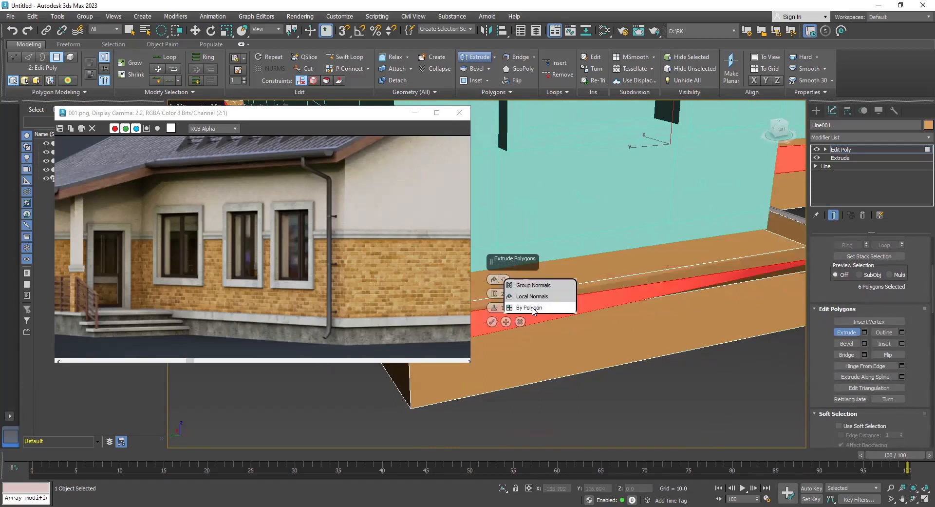
{"action": "left_click", "coordinate": [533, 308]}
Step: Reduce the By Polygon extrusion height to 0.38 around the steps and compare the ledge with the reference image
{"action": "middle_click_drag", "start_coordinate": [616, 375], "coordinate": [641, 336], "text": "alt"}
{"action": "scroll", "coordinate": [637, 341], "scroll_direction": "down", "scroll_amount": 2}
{"action": "middle_click_drag", "start_coordinate": [717, 348], "coordinate": [548, 338], "text": "alt"}
{"action": "middle_click_drag", "start_coordinate": [614, 344], "coordinate": [670, 407]}
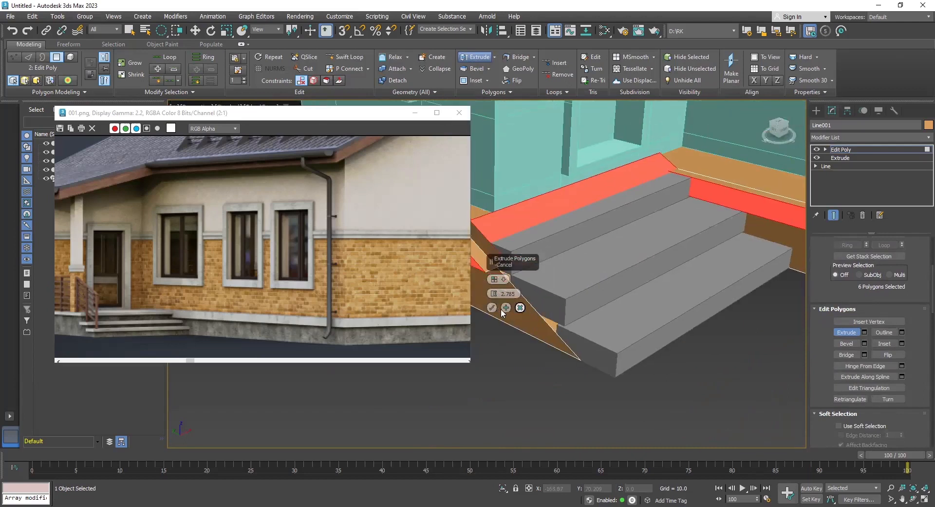
{"action": "left_click_drag", "start_coordinate": [495, 304], "coordinate": [496, 305]}
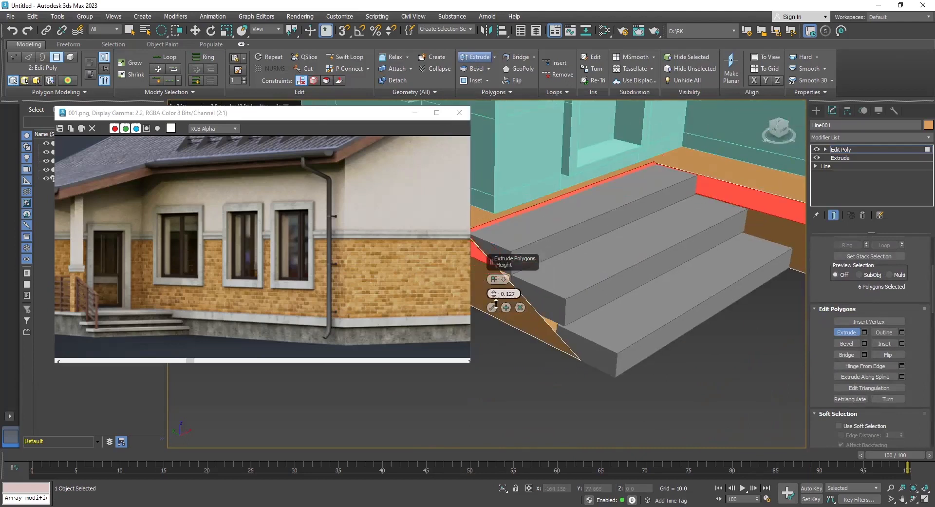
{"action": "middle_click_drag", "start_coordinate": [642, 402], "coordinate": [604, 381], "text": "alt"}
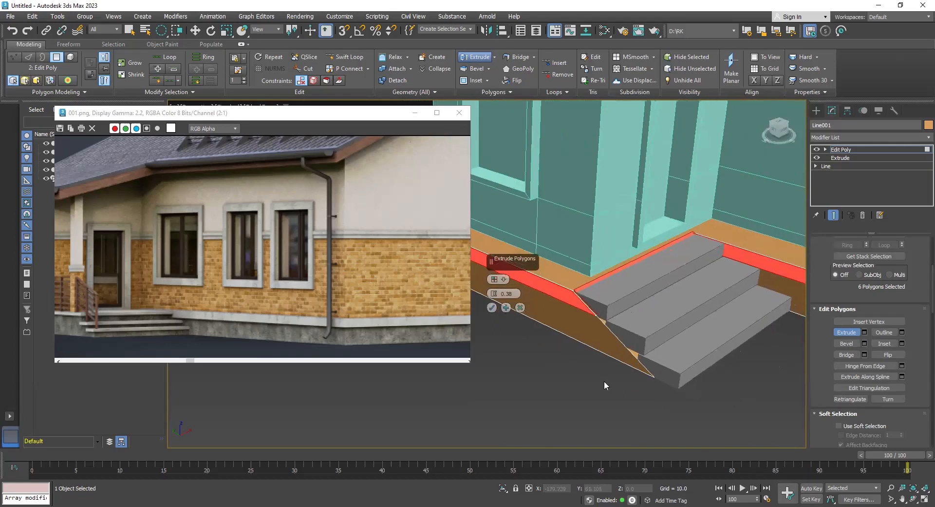
{"action": "scroll", "coordinate": [637, 384], "scroll_direction": "down", "scroll_amount": 5}
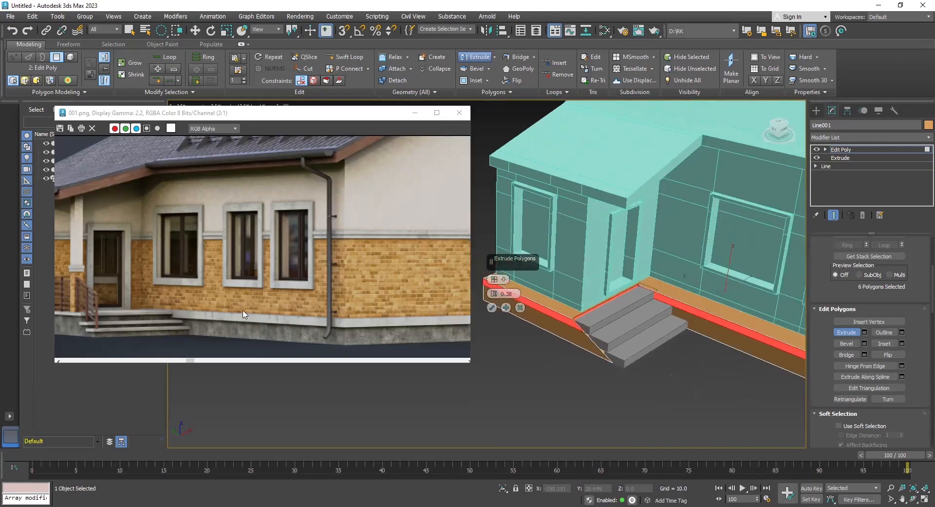
{"action": "scroll", "coordinate": [289, 309], "scroll_direction": "down", "scroll_amount": 2}
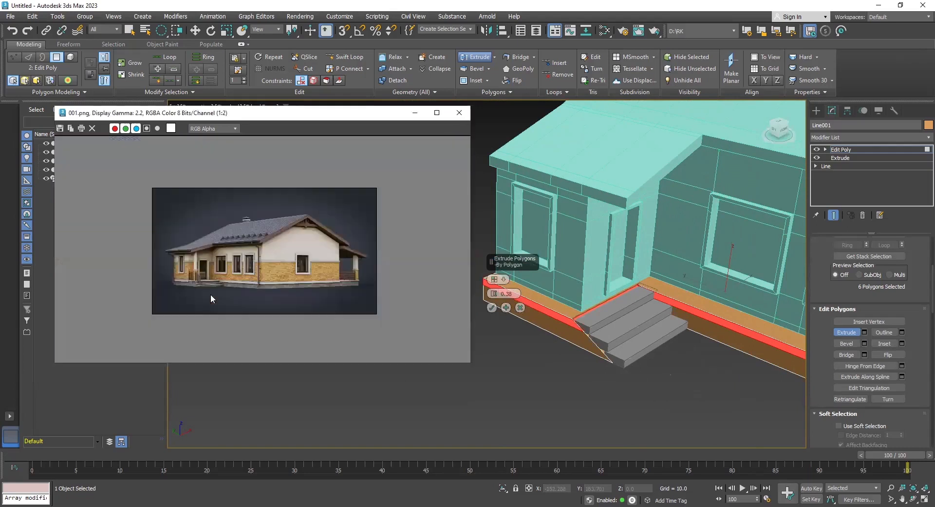
{"action": "scroll", "coordinate": [193, 296], "scroll_direction": "up", "scroll_amount": 2}
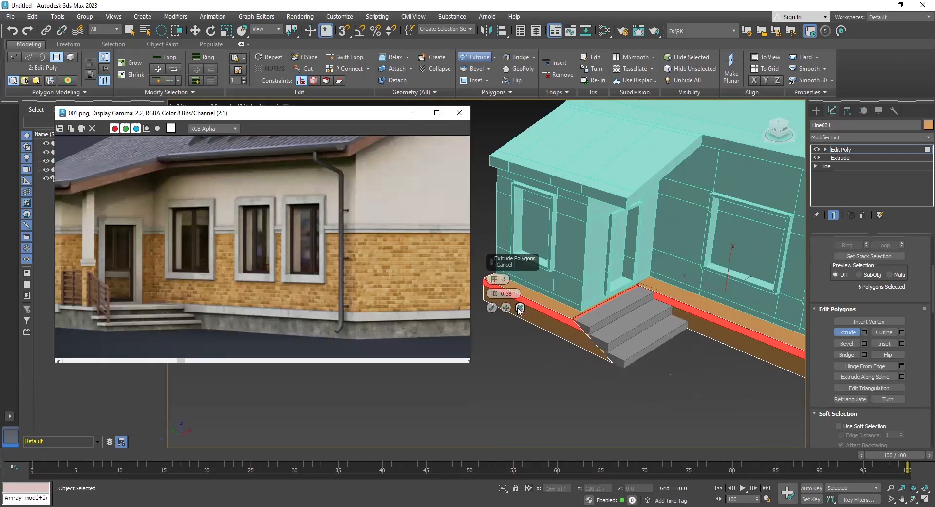
Step: Extrude only the plinth's upper-band polygons below the three-window wall and the gable wall
{"action": "middle_click_drag", "start_coordinate": [635, 342], "coordinate": [596, 331]}
{"action": "left_click", "coordinate": [619, 334]}
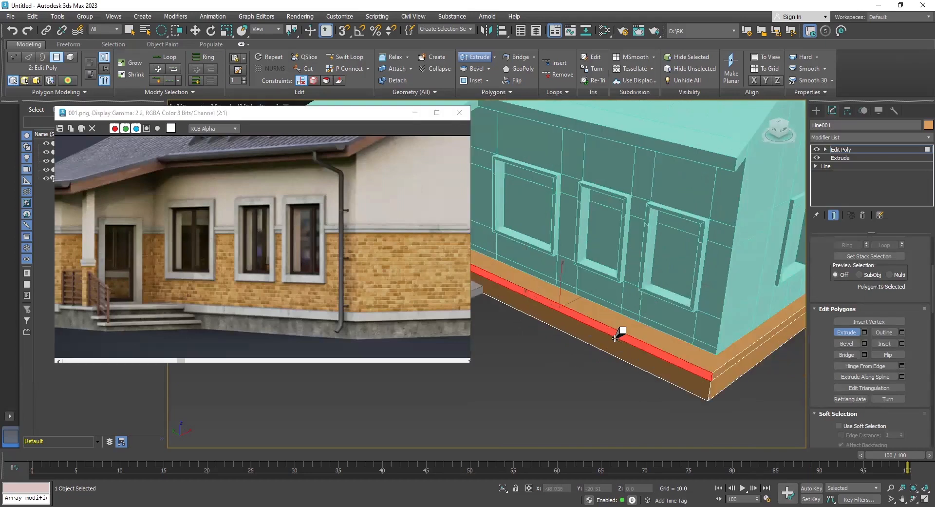
{"action": "left_click", "coordinate": [736, 356], "text": "ctrl"}
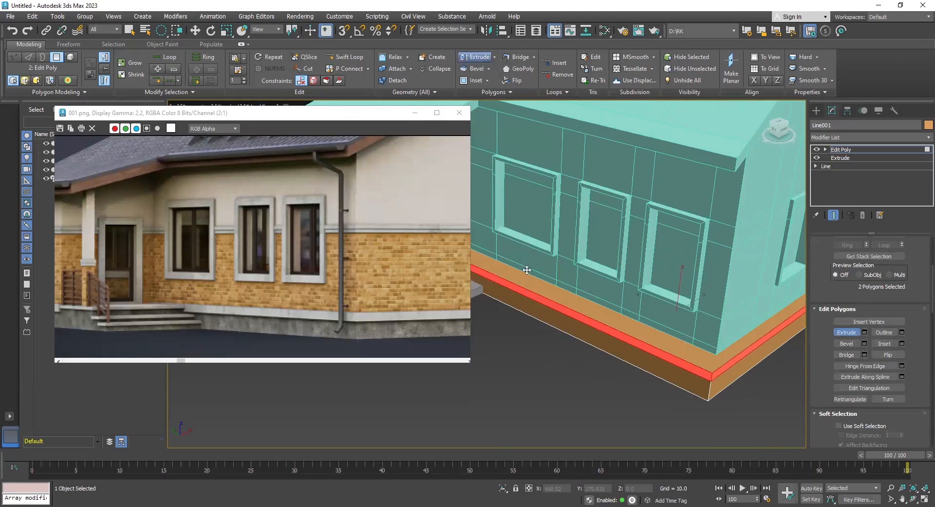
{"action": "key", "text": "shift+e"}
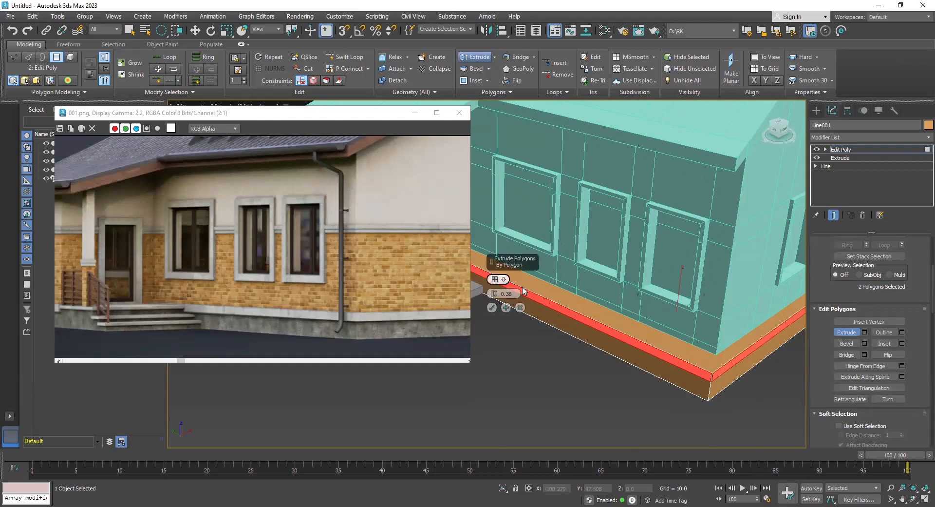
{"action": "left_click_drag", "start_coordinate": [734, 361], "coordinate": [725, 342]}
Step: Extrude the plinth's upper-band polygons along the back wall and the side extension's end, then clear the selection
{"action": "middle_click_drag", "start_coordinate": [724, 343], "coordinate": [823, 363], "text": "alt"}
{"action": "middle_click_drag", "start_coordinate": [649, 343], "coordinate": [828, 353]}
{"action": "left_click", "coordinate": [713, 283]}
{"action": "mouse_move", "coordinate": [635, 287]}
{"action": "middle_mouse_down", "text": "alt"}
{"action": "mouse_move", "coordinate": [693, 295]}
{"action": "mouse_move", "coordinate": [643, 275]}
{"action": "middle_mouse_up", "text": "alt"}
{"action": "left_click", "coordinate": [641, 273], "text": "ctrl"}
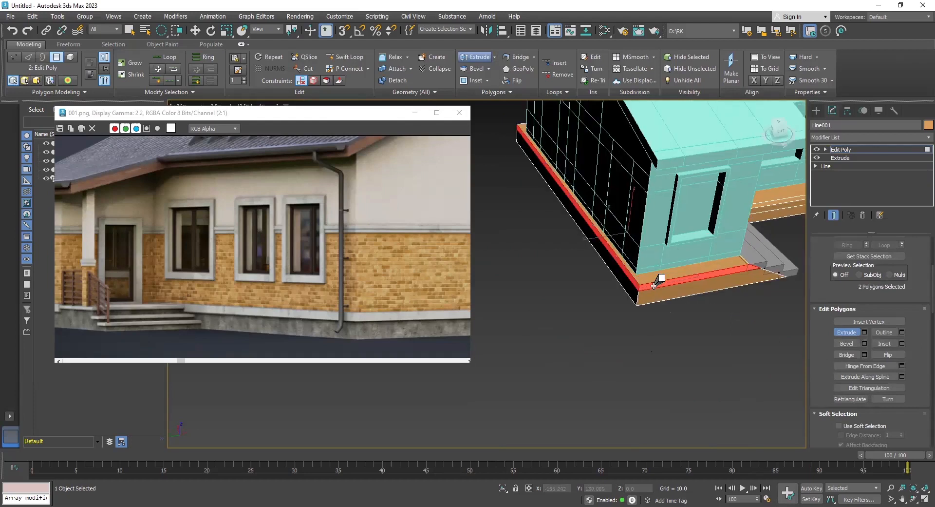
{"action": "right_click", "coordinate": [686, 341]}
{"action": "left_click", "coordinate": [689, 352]}
Step: Examine the plinth ledge, roof edge, gutter and entrance in the reference image against the whole house model
{"action": "middle_click_drag", "start_coordinate": [689, 353], "coordinate": [618, 348], "text": "alt"}
{"action": "scroll", "coordinate": [535, 336], "scroll_direction": "down", "scroll_amount": 4}
{"action": "middle_click_drag", "start_coordinate": [619, 348], "coordinate": [358, 295]}
{"action": "scroll", "coordinate": [331, 318], "scroll_direction": "up", "scroll_amount": 2}
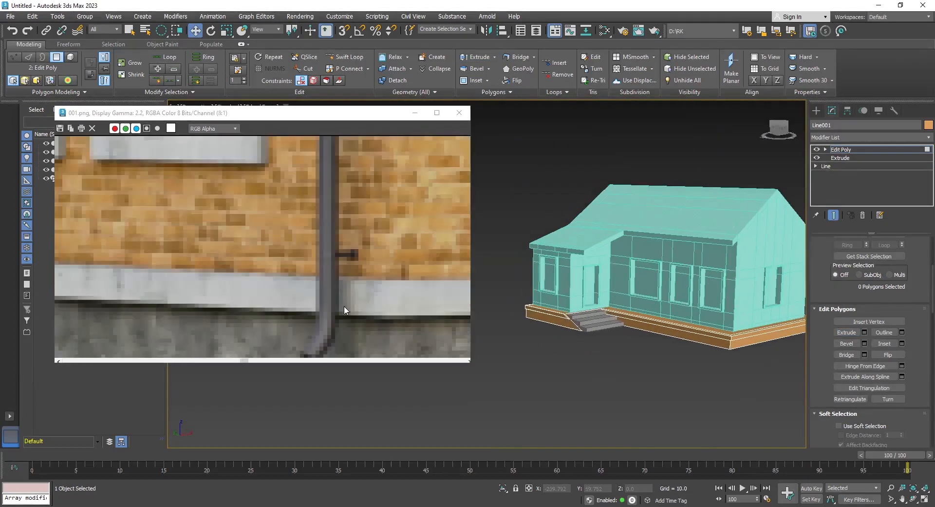
{"action": "scroll", "coordinate": [337, 199], "scroll_direction": "down", "scroll_amount": 2}
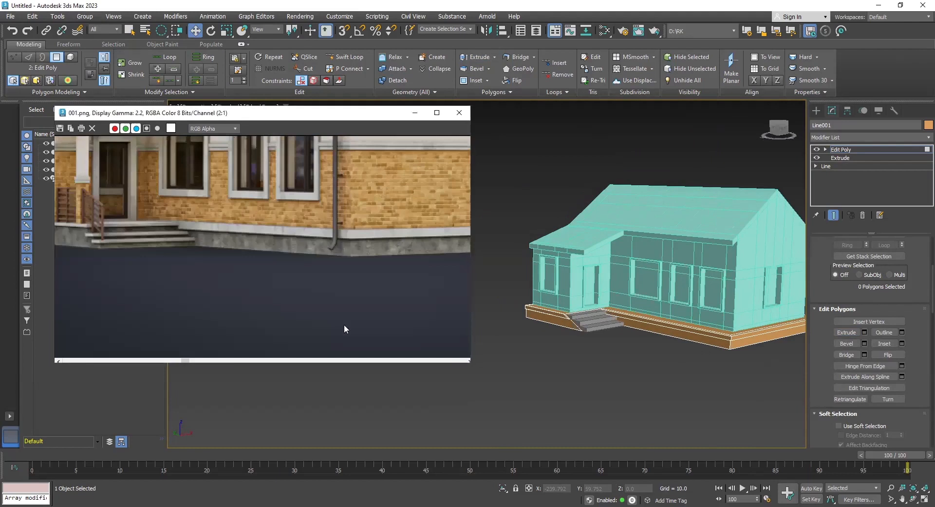
{"action": "middle_click_drag", "start_coordinate": [346, 236], "coordinate": [346, 333]}
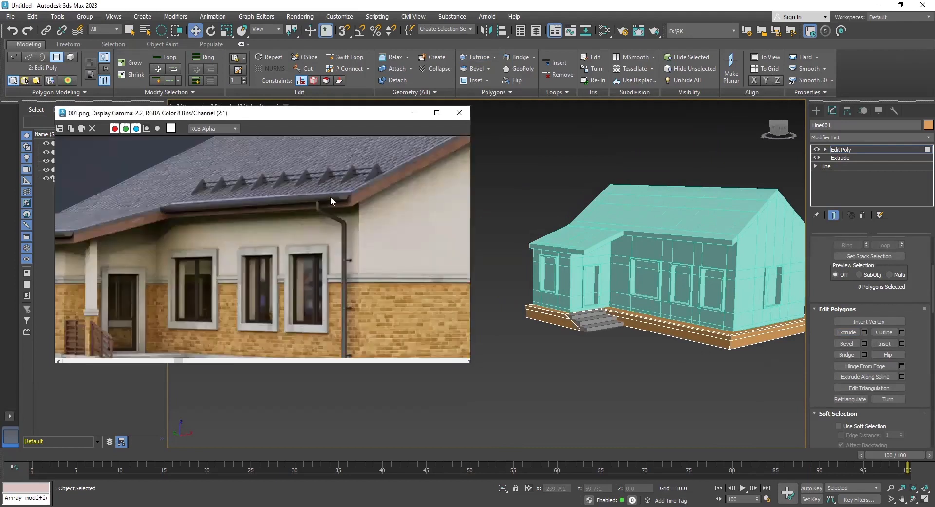
{"action": "middle_click_drag", "start_coordinate": [316, 254], "coordinate": [451, 254]}
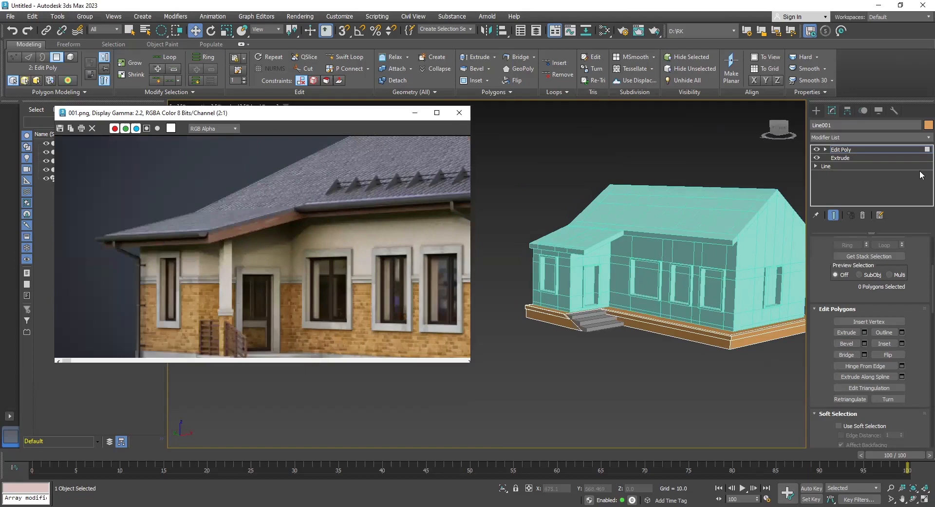
{"action": "left_click", "coordinate": [818, 110]}
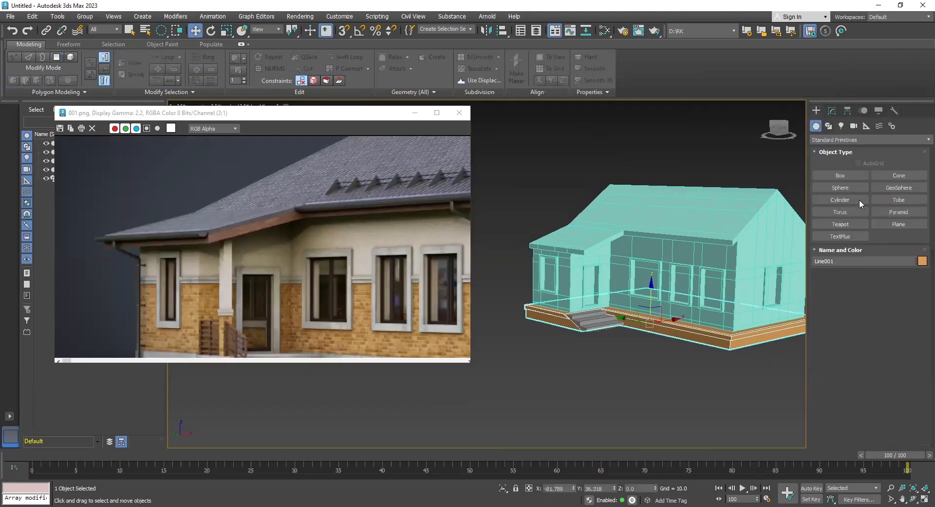
Step: Create a vertical cylinder in front of the house, about 4.35 in radius and 105.9 high, and show its parameters
{"action": "left_click", "coordinate": [856, 200]}
{"action": "left_click_drag", "start_coordinate": [554, 379], "coordinate": [554, 381]}
{"action": "left_click", "coordinate": [557, 253]}
{"action": "key", "text": "w"}
{"action": "left_click", "coordinate": [832, 110]}
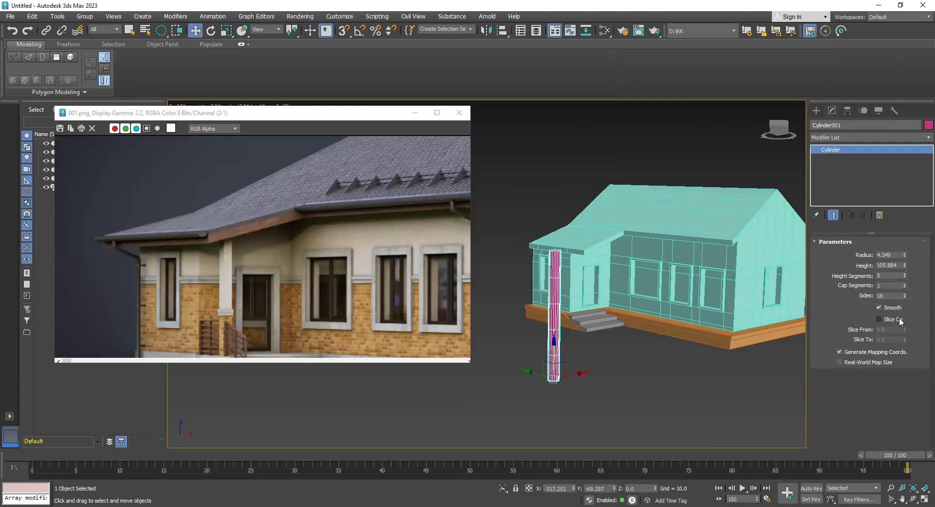
Step: Turn the cylinder into a half-cylinder by enabling slicing with Slice From set to 180
{"action": "left_click_drag", "start_coordinate": [905, 329], "coordinate": [919, 343]}
{"action": "middle_click_drag", "start_coordinate": [702, 297], "coordinate": [695, 353], "text": "alt"}
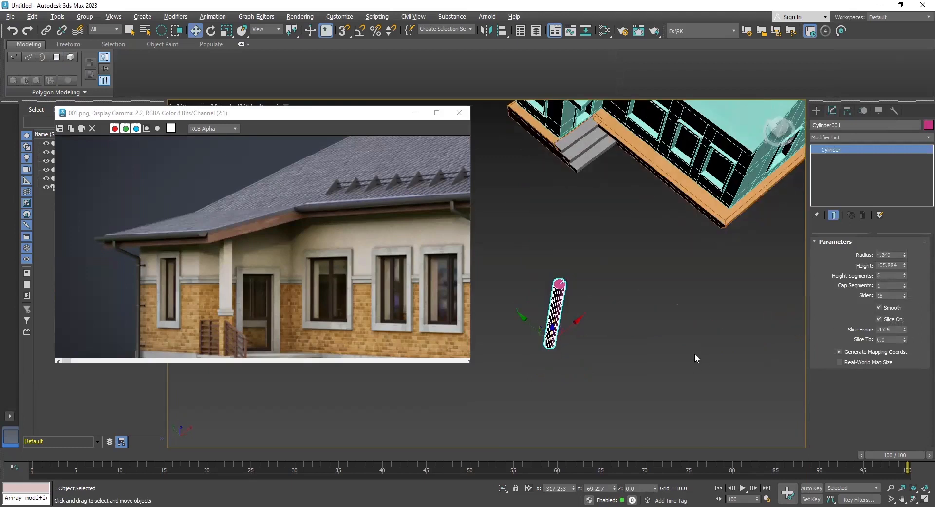
{"action": "scroll", "coordinate": [697, 351], "scroll_direction": "up", "scroll_amount": 3}
{"action": "scroll", "coordinate": [721, 316], "scroll_direction": "down", "scroll_amount": 3}
{"action": "middle_click_drag", "start_coordinate": [720, 313], "coordinate": [729, 322]}
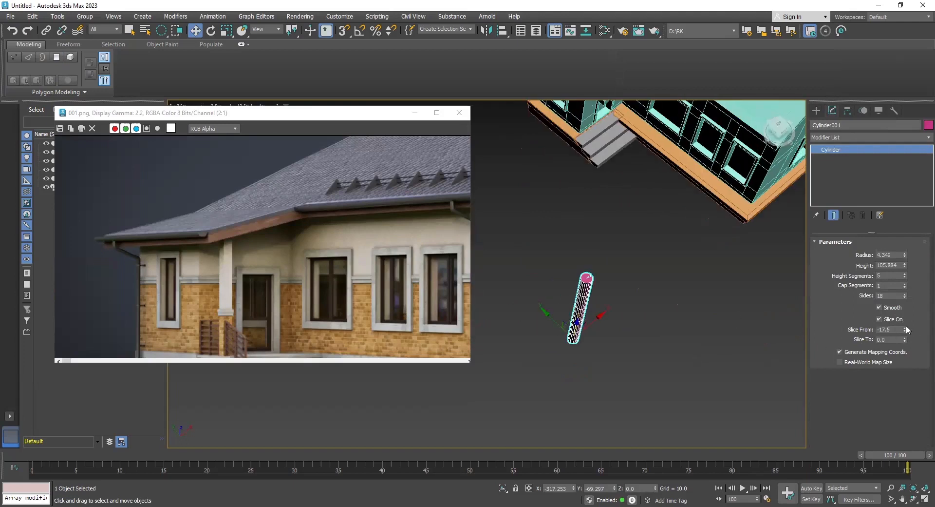
{"action": "left_click", "coordinate": [896, 329]}
{"action": "type", "text": "180"}
{"action": "key", "text": "Return"}
Step: Rotate the half-cylinder -90 degrees about the X axis with angle snap so it lies flat like a gutter
{"action": "middle_click_drag", "start_coordinate": [556, 273], "coordinate": [585, 366], "text": "alt"}
{"action": "key", "text": "e"}
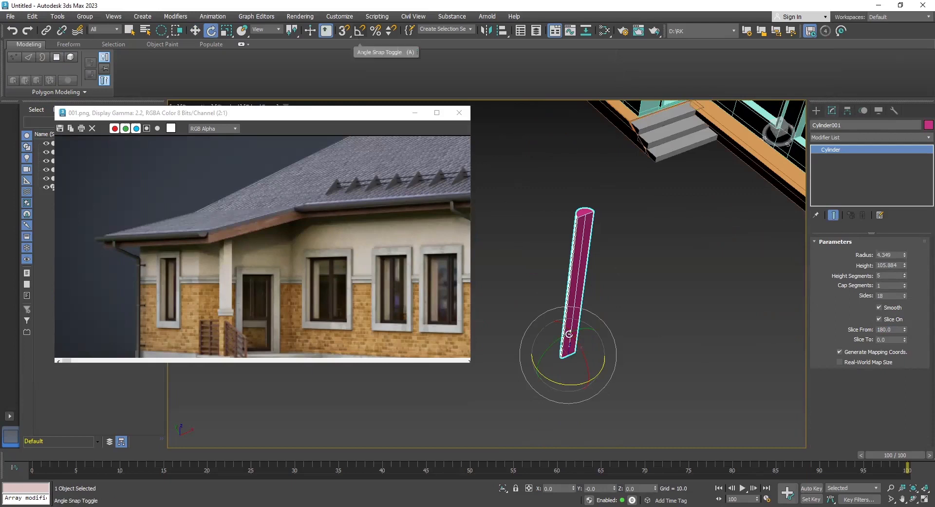
{"action": "key", "text": "a"}
{"action": "left_click_drag", "start_coordinate": [571, 335], "coordinate": [591, 309]}
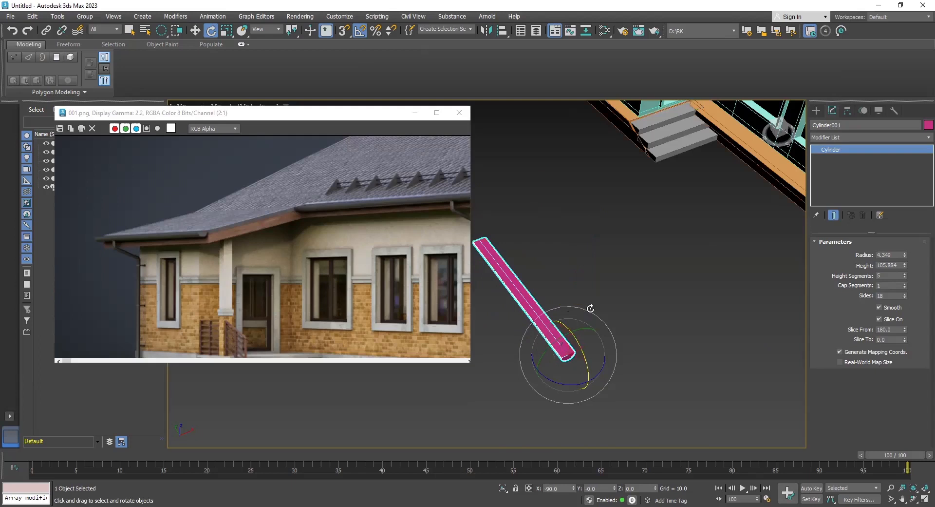
{"action": "scroll", "coordinate": [638, 352], "scroll_direction": "down", "scroll_amount": 3}
{"action": "scroll", "coordinate": [655, 329], "scroll_direction": "up", "scroll_amount": 2}
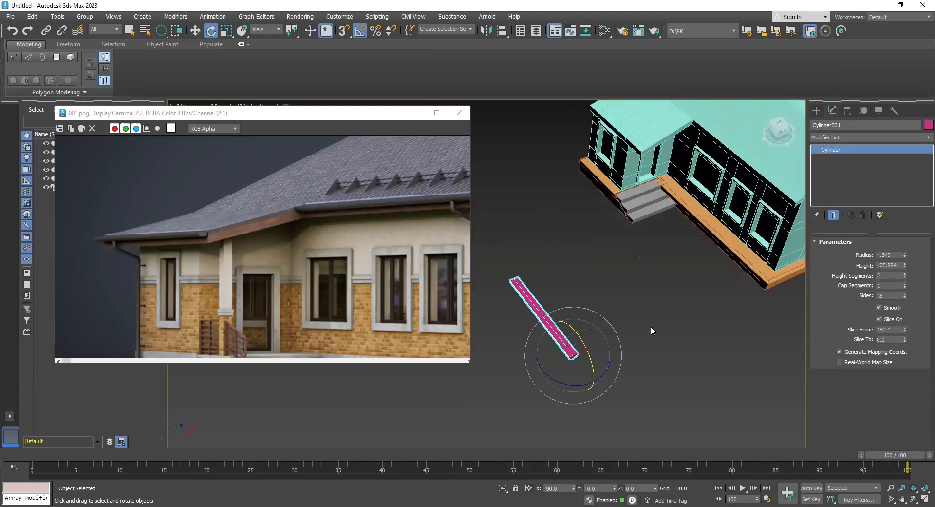
Step: Move the gutter up to eave height and across to the roof edge above the three-window wall
{"action": "key", "text": "f"}
{"action": "scroll", "coordinate": [663, 326], "scroll_direction": "down", "scroll_amount": 2}
{"action": "key", "text": "w"}
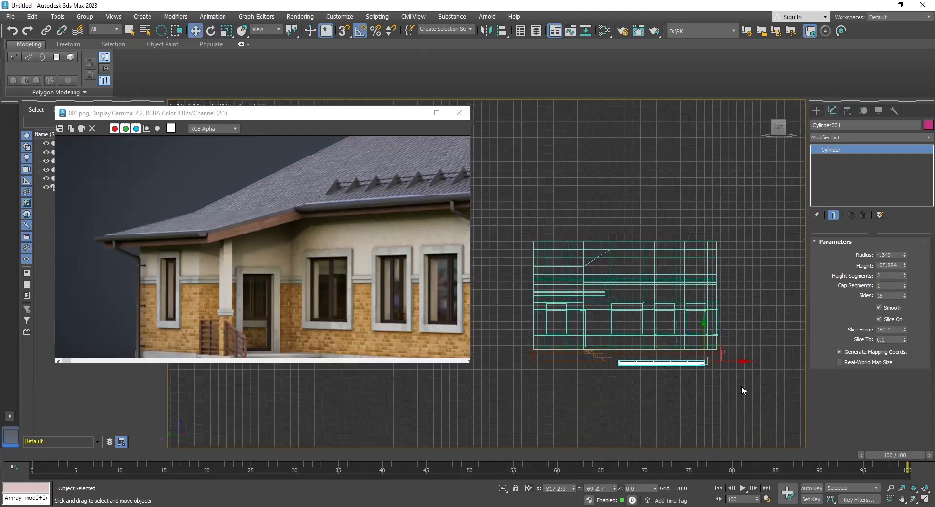
{"action": "left_click_drag", "start_coordinate": [714, 352], "coordinate": [734, 267]}
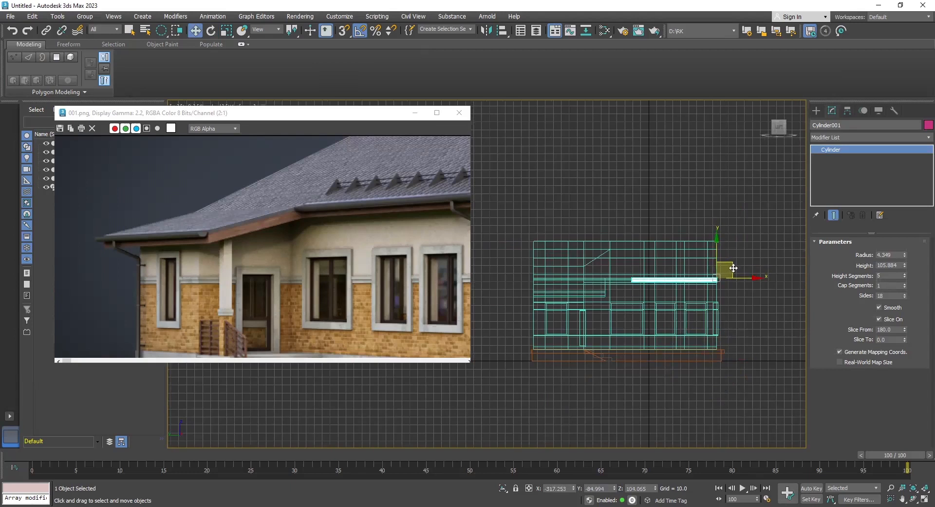
{"action": "key", "text": "l"}
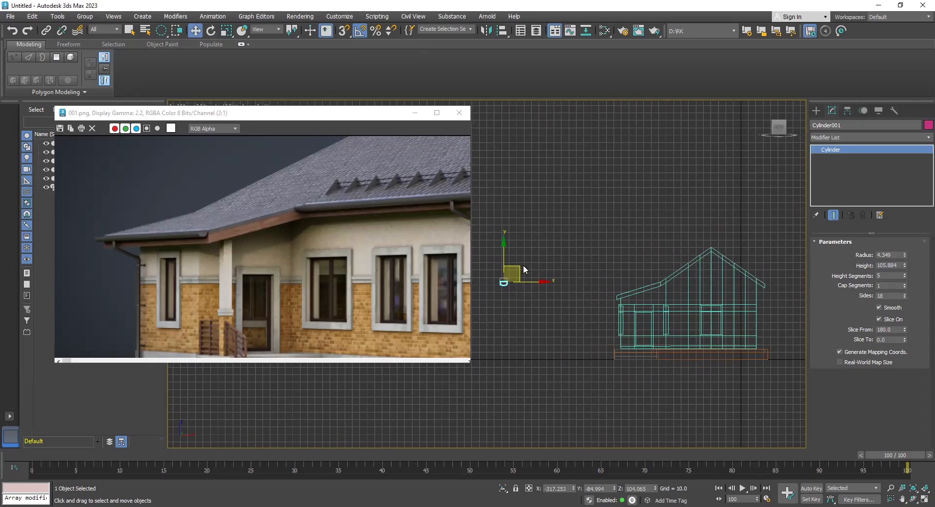
{"action": "left_click_drag", "start_coordinate": [518, 264], "coordinate": [670, 266]}
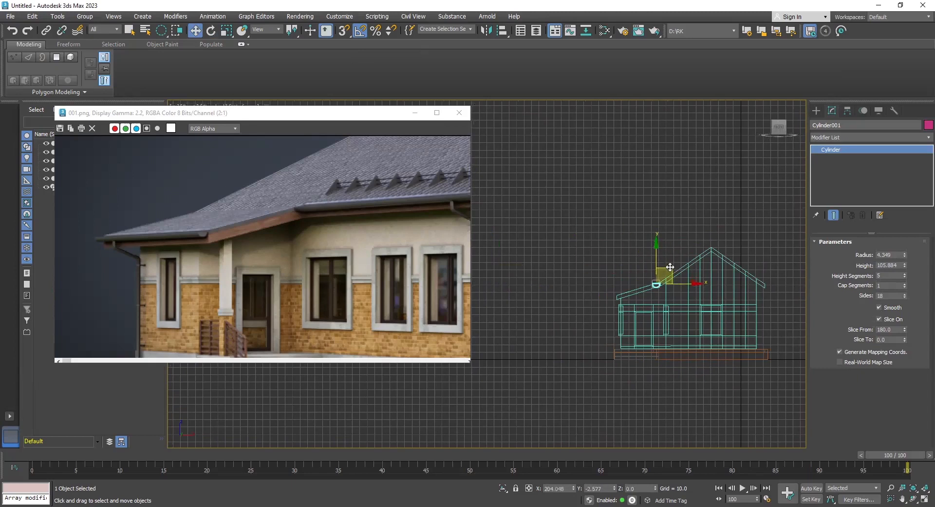
Step: Scale the gutter profile down uniformly and fit it against the vertical edge where the main roof's eave ends
{"action": "scroll", "coordinate": [671, 266], "scroll_direction": "up", "scroll_amount": 8}
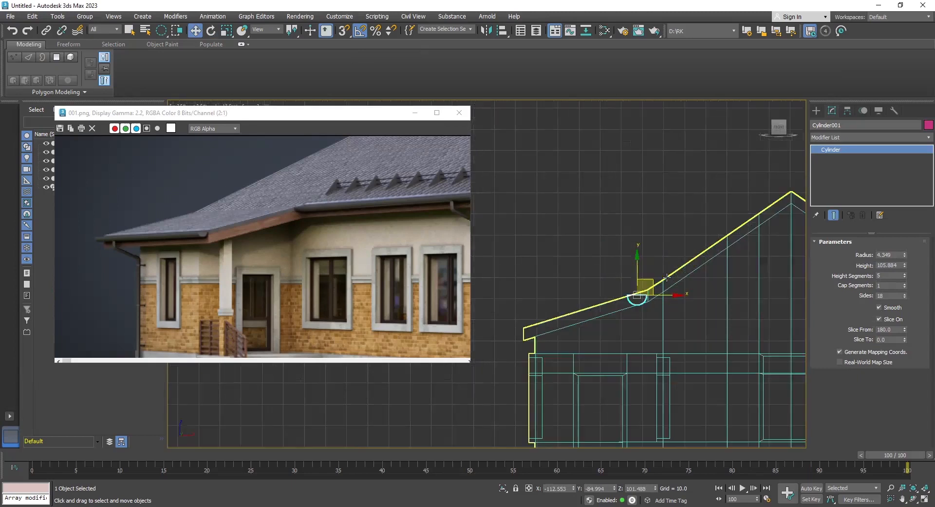
{"action": "scroll", "coordinate": [616, 294], "scroll_direction": "up", "scroll_amount": 2}
{"action": "left_click_drag", "start_coordinate": [616, 308], "coordinate": [618, 302]}
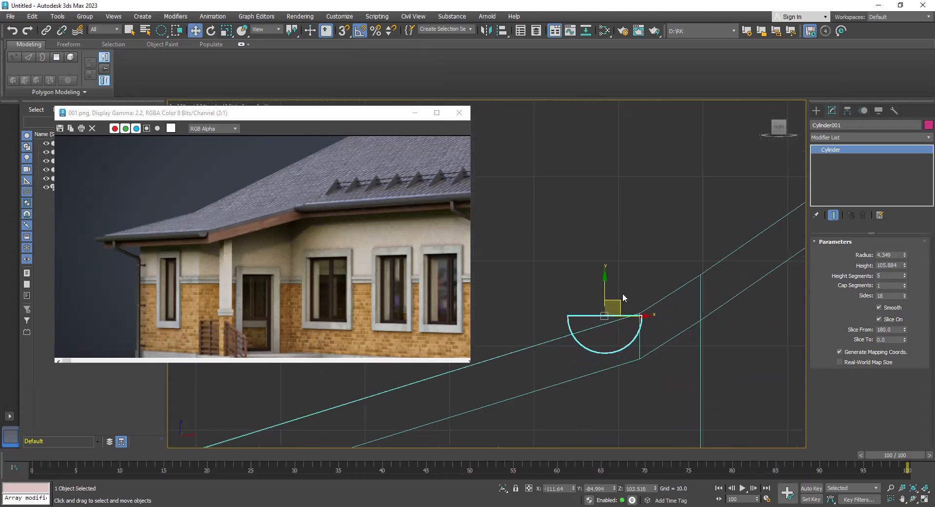
{"action": "key", "text": "r"}
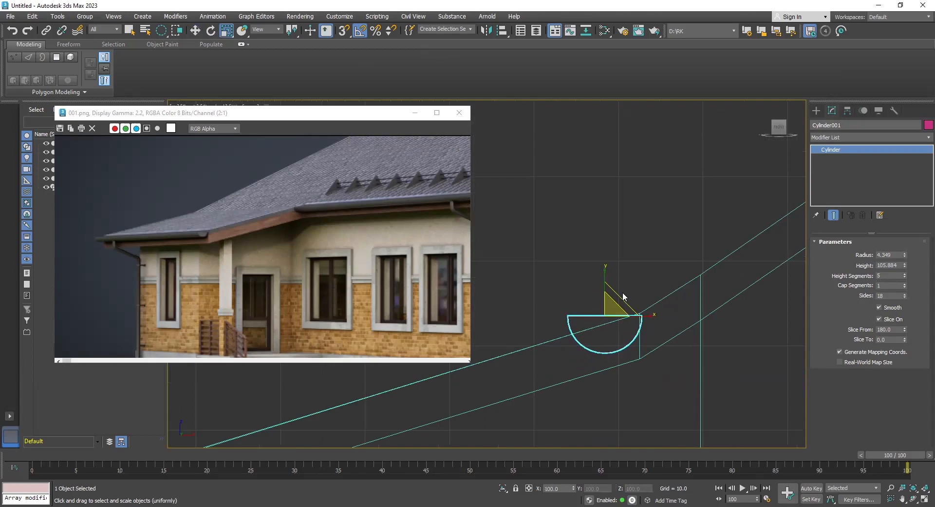
{"action": "left_click_drag", "start_coordinate": [612, 313], "coordinate": [610, 324]}
{"action": "key", "text": "w"}
{"action": "left_click_drag", "start_coordinate": [619, 297], "coordinate": [630, 300]}
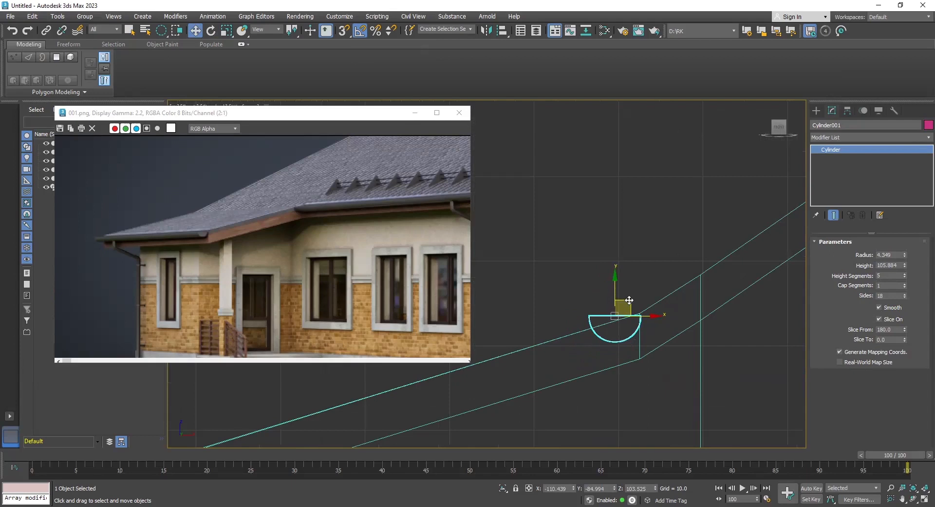
Step: Stretch the gutter lengthwise to span the whole eave above the three-window wall
{"action": "scroll", "coordinate": [630, 300], "scroll_direction": "down", "scroll_amount": 5}
{"action": "scroll", "coordinate": [664, 287], "scroll_direction": "up", "scroll_amount": 3}
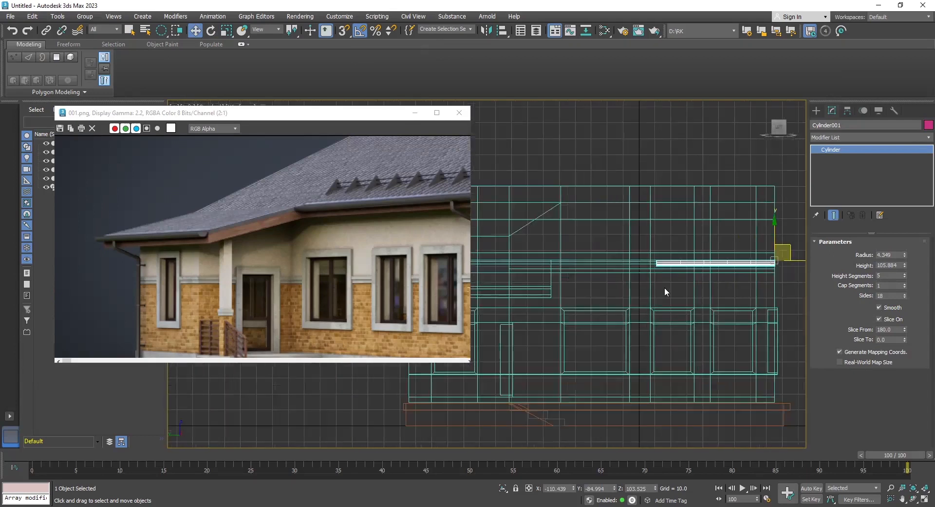
{"action": "key", "text": "p"}
{"action": "middle_click_drag", "start_coordinate": [635, 268], "coordinate": [497, 334]}
{"action": "mouse_move", "coordinate": [613, 339]}
{"action": "middle_mouse_down"}
{"action": "mouse_move", "coordinate": [632, 347]}
{"action": "mouse_move", "coordinate": [622, 260]}
{"action": "middle_mouse_up"}
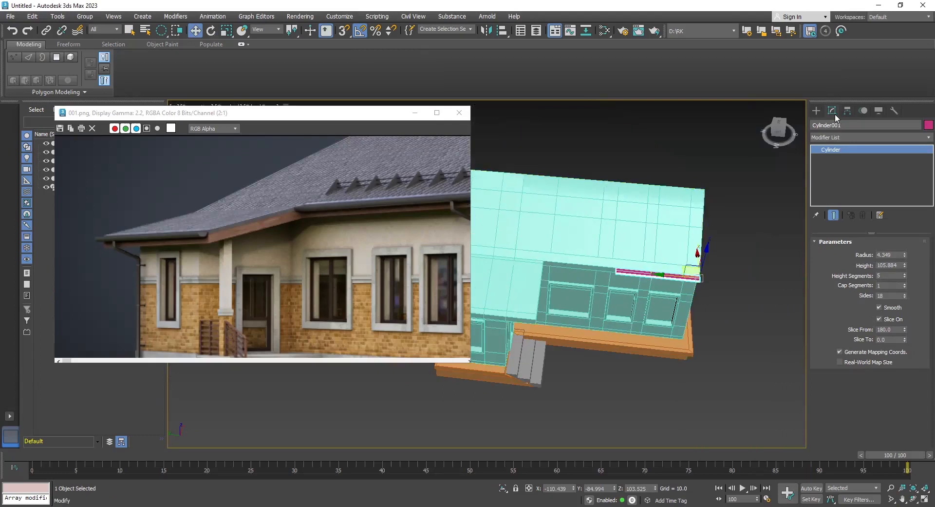
{"action": "middle_click_drag", "start_coordinate": [708, 264], "coordinate": [689, 271]}
{"action": "key", "text": "r"}
{"action": "left_click_drag", "start_coordinate": [725, 288], "coordinate": [759, 287]}
{"action": "middle_click_drag", "start_coordinate": [736, 370], "coordinate": [686, 335], "text": "alt"}
{"action": "key", "text": "w"}
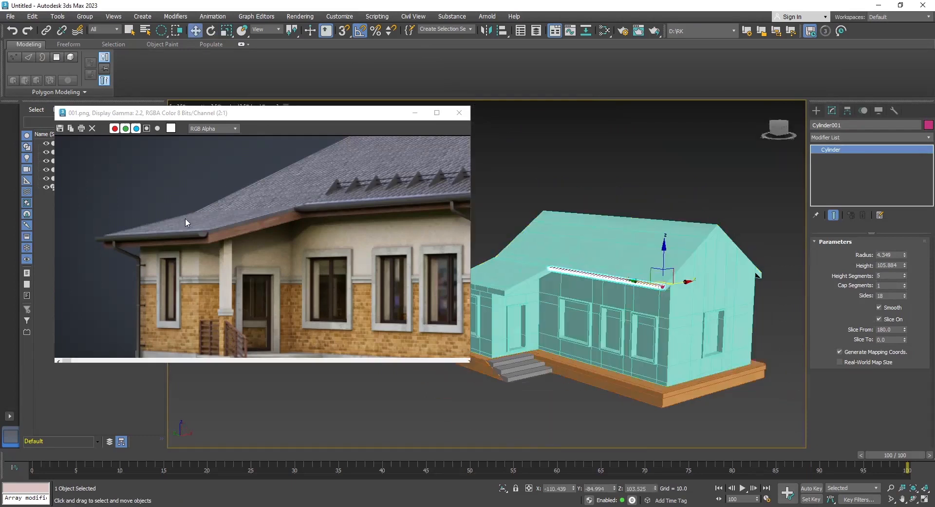
Step: Copy the gutter down to the side extension's lower eave as a single independent copy
{"action": "key", "text": "l"}
{"action": "middle_click_drag", "start_coordinate": [656, 260], "coordinate": [688, 263]}
{"action": "key", "text": "f"}
{"action": "scroll", "coordinate": [669, 313], "scroll_direction": "down", "scroll_amount": 3}
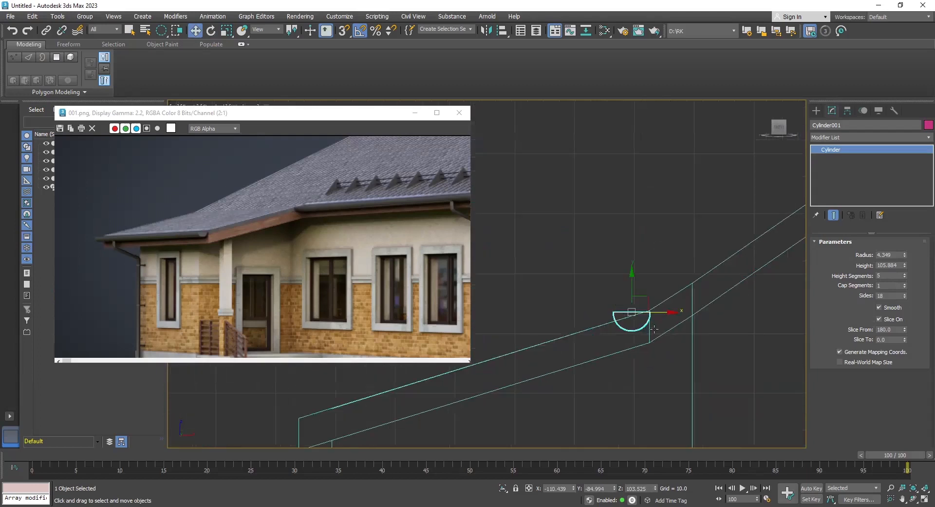
{"action": "middle_click_drag", "start_coordinate": [656, 333], "coordinate": [766, 278]}
{"action": "left_click_drag", "start_coordinate": [769, 245], "coordinate": [522, 319], "text": "shift"}
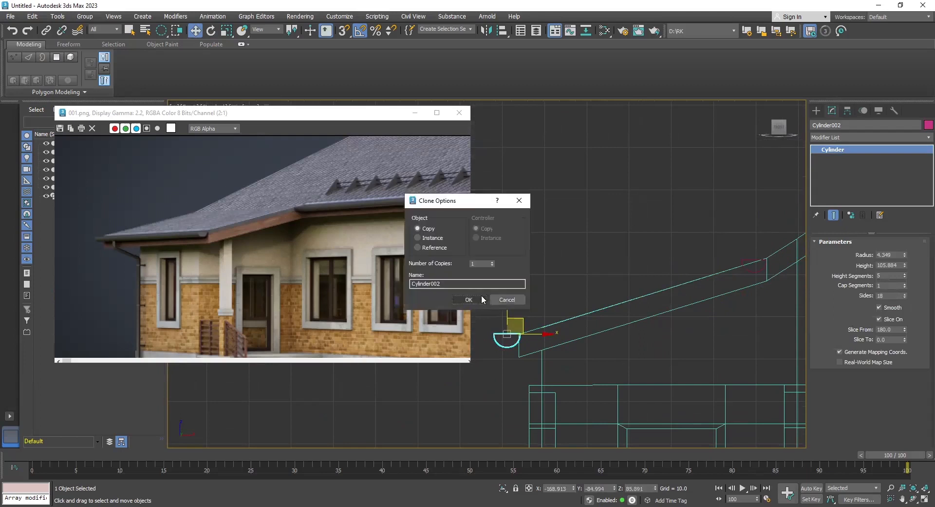
{"action": "left_click", "coordinate": [471, 300]}
Step: Slide the copied gutter lengthwise until its end lines up with the corner of the side extension's roof
{"action": "key", "text": "p"}
{"action": "scroll", "coordinate": [579, 333], "scroll_direction": "down", "scroll_amount": 3}
{"action": "middle_click_drag", "start_coordinate": [579, 334], "coordinate": [600, 365], "text": "alt"}
{"action": "key", "text": "t"}
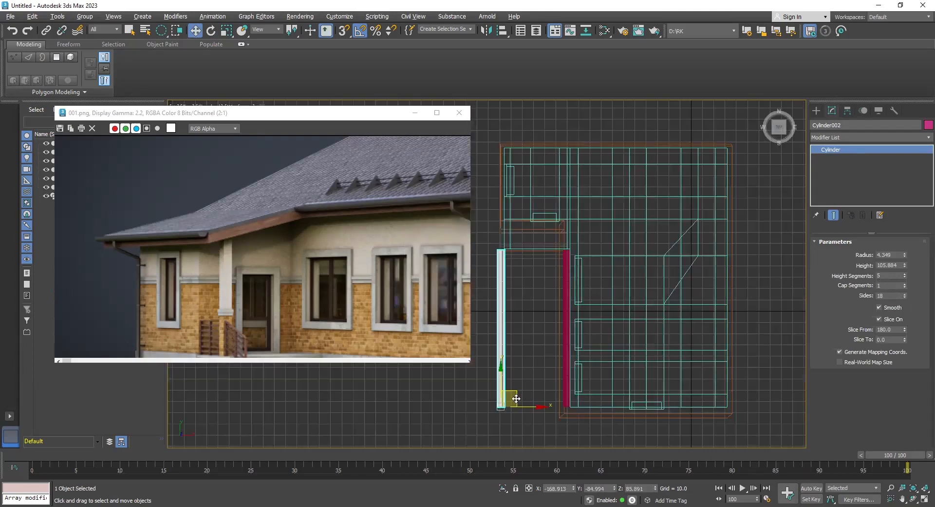
{"action": "mouse_move", "coordinate": [503, 342]}
{"action": "left_mouse_down"}
{"action": "mouse_move", "coordinate": [505, 177]}
{"action": "mouse_move", "coordinate": [505, 194]}
{"action": "left_mouse_up"}
{"action": "key", "text": "p"}
{"action": "scroll", "coordinate": [607, 389], "scroll_direction": "up", "scroll_amount": 5}
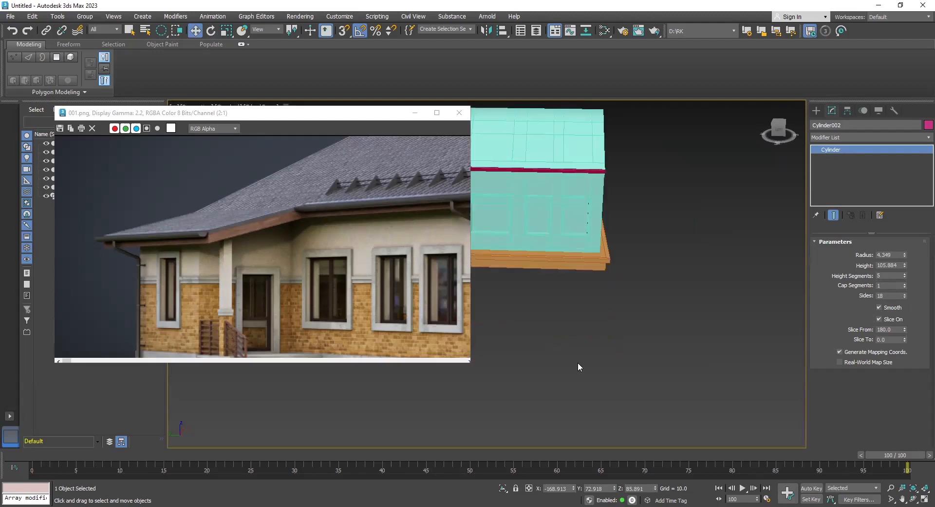
{"action": "scroll", "coordinate": [579, 365], "scroll_direction": "down", "scroll_amount": 2}
{"action": "left_click_drag", "start_coordinate": [534, 299], "coordinate": [550, 296]}
Step: Scale the copied gutter to 64% along its length to fit the side extension's eave, then clear the selection
{"action": "key", "text": "r"}
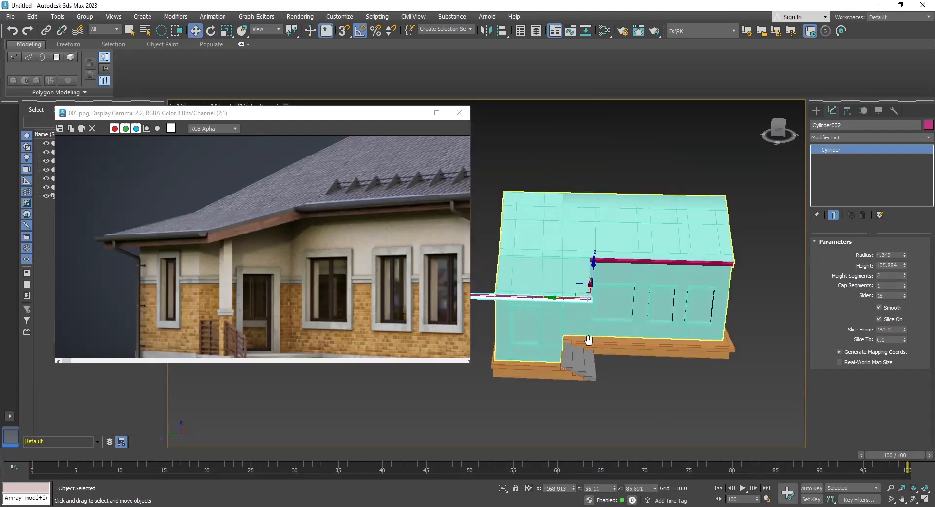
{"action": "key", "text": "t"}
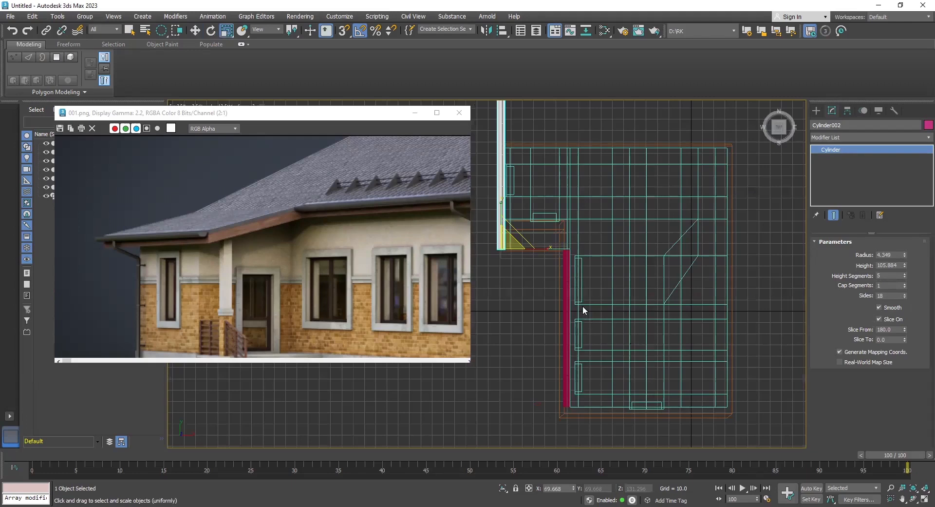
{"action": "key", "text": "p"}
{"action": "left_click_drag", "start_coordinate": [628, 308], "coordinate": [664, 307]}
{"action": "left_click_drag", "start_coordinate": [722, 309], "coordinate": [701, 309]}
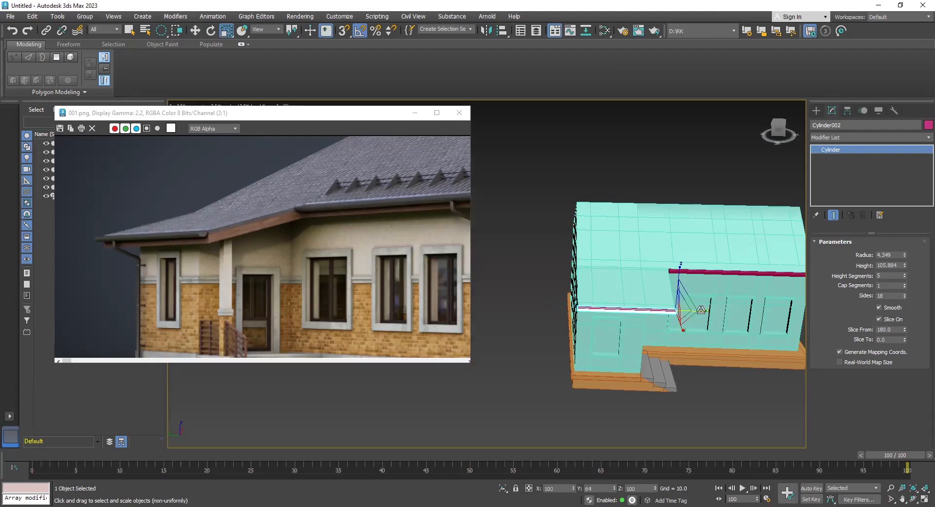
{"action": "left_click", "coordinate": [707, 387]}
{"action": "middle_click_drag", "start_coordinate": [730, 369], "coordinate": [612, 265], "text": "alt"}
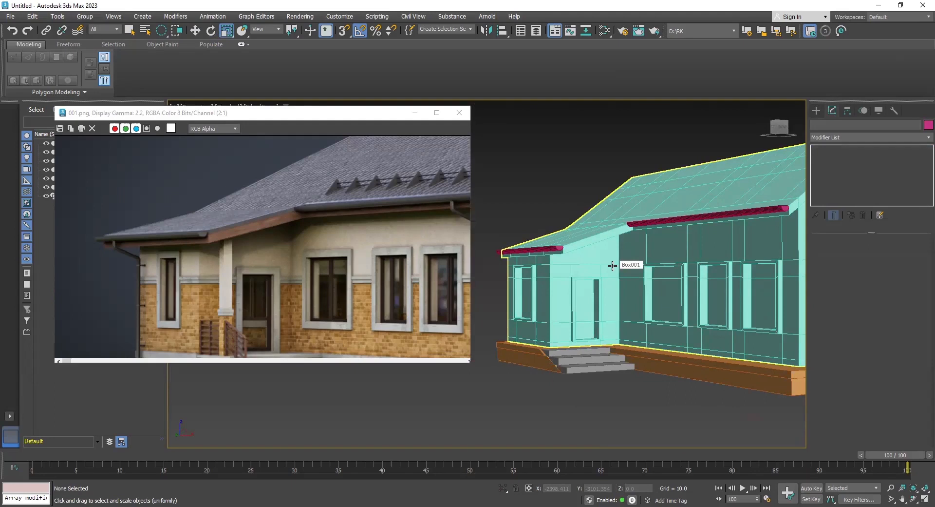
Step: Start a downpipe line below the main eave's gutter in the front view, curving it down and back towards the wall
{"action": "key", "text": "l"}
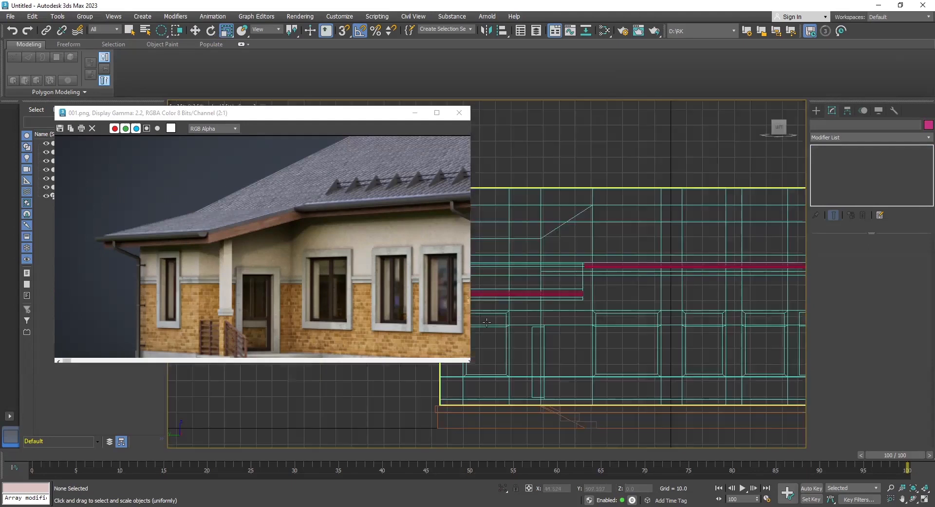
{"action": "middle_click_drag", "start_coordinate": [615, 288], "coordinate": [574, 280]}
{"action": "key", "text": "f"}
{"action": "middle_click_drag", "start_coordinate": [709, 319], "coordinate": [626, 154]}
{"action": "scroll", "coordinate": [607, 278], "scroll_direction": "down", "scroll_amount": 4}
{"action": "scroll", "coordinate": [607, 278], "scroll_direction": "up", "scroll_amount": 6}
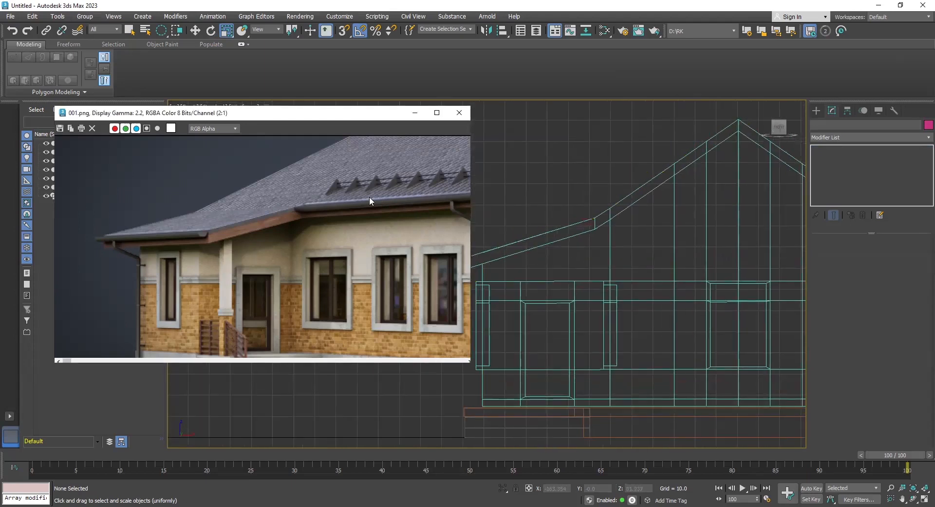
{"action": "left_click", "coordinate": [817, 111]}
{"action": "left_click", "coordinate": [829, 125]}
{"action": "left_click", "coordinate": [843, 188]}
{"action": "scroll", "coordinate": [580, 236], "scroll_direction": "up", "scroll_amount": 4}
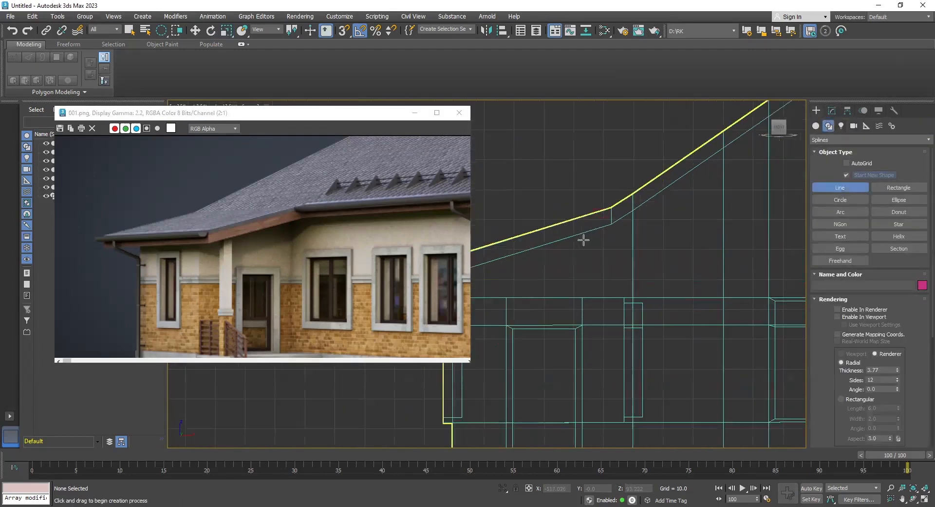
{"action": "left_click", "coordinate": [583, 211]}
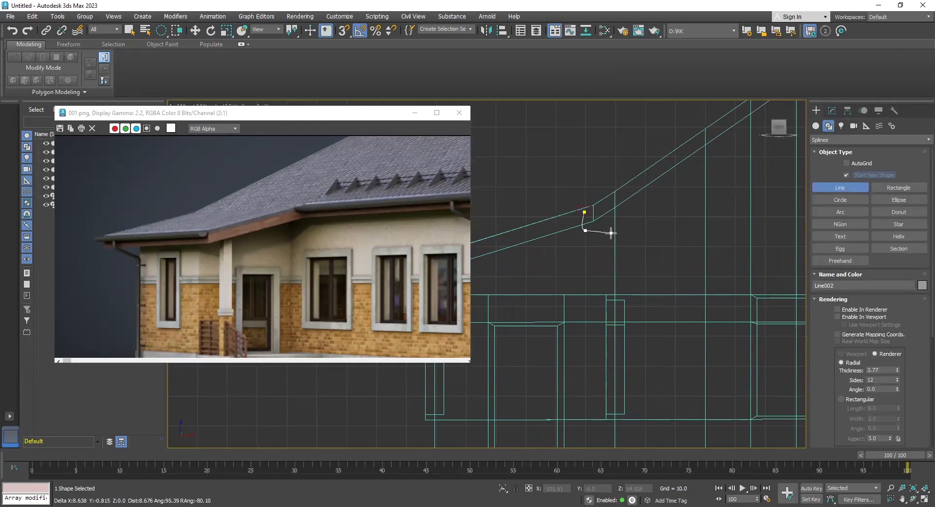
{"action": "left_click_drag", "start_coordinate": [610, 234], "coordinate": [610, 238]}
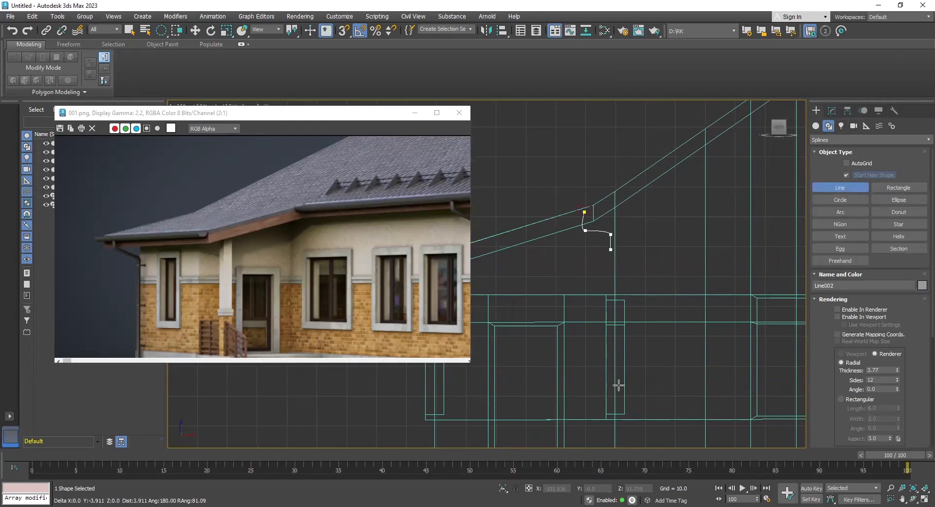
Step: Continue the downpipe line straight down the wall, curve it outward over the plinth ledge, and finish it
{"action": "middle_click_drag", "start_coordinate": [615, 396], "coordinate": [606, 224]}
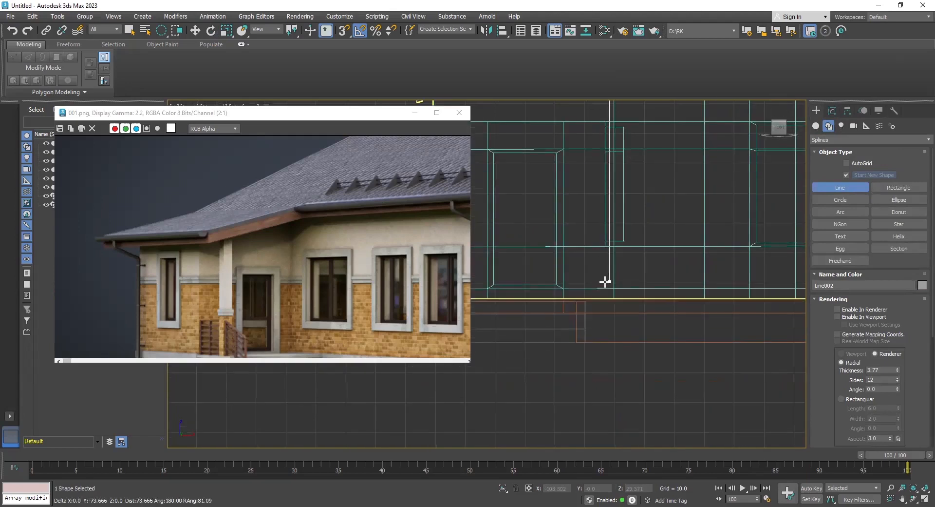
{"action": "left_click", "coordinate": [610, 289]}
{"action": "left_click_drag", "start_coordinate": [569, 295], "coordinate": [569, 304]}
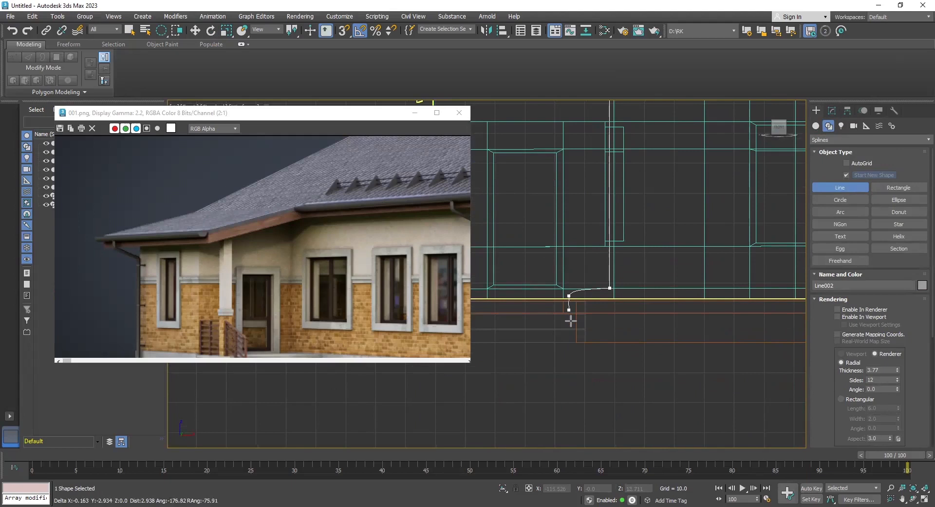
{"action": "left_click", "coordinate": [570, 326]}
{"action": "right_click", "coordinate": [585, 352]}
Step: Move the downpipe line about 78 units along Y to the gable end of the three-window wall
{"action": "key", "text": "p"}
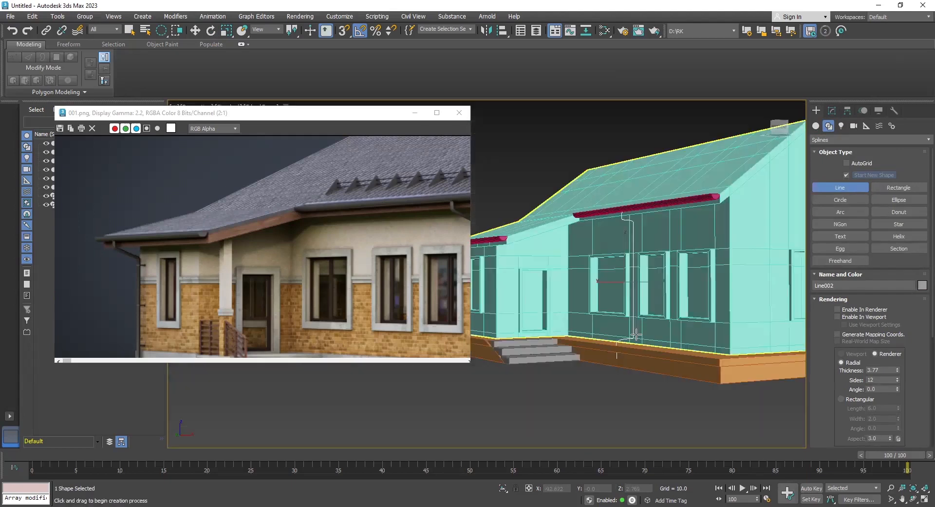
{"action": "middle_click_drag", "start_coordinate": [631, 358], "coordinate": [644, 361], "text": "alt"}
{"action": "key", "text": "w"}
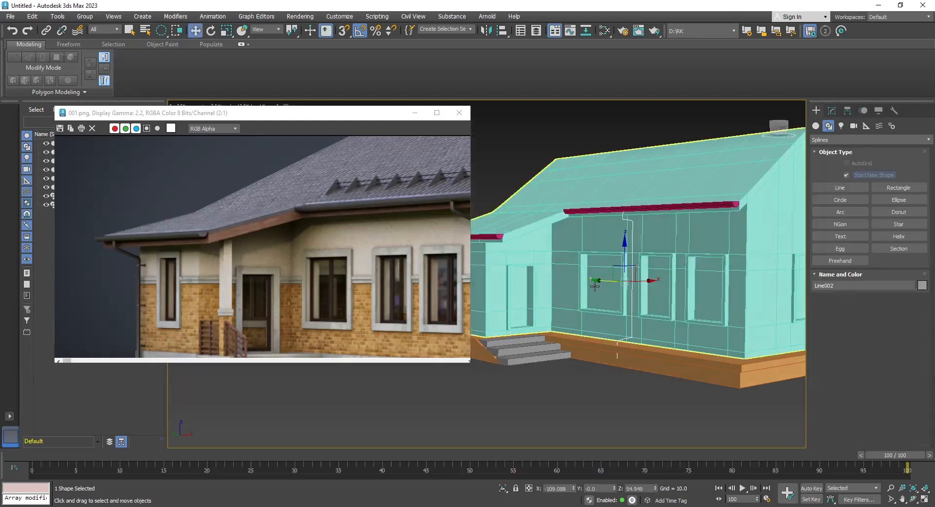
{"action": "left_click_drag", "start_coordinate": [612, 281], "coordinate": [704, 299]}
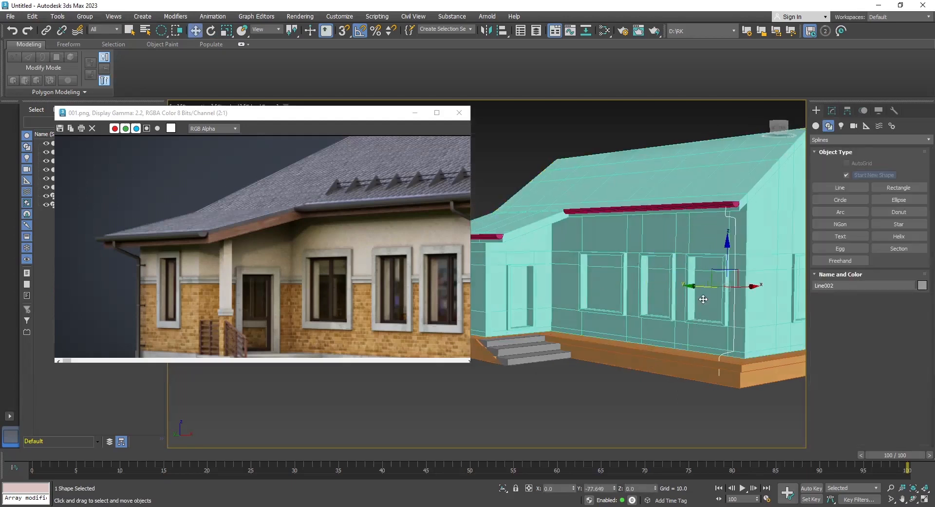
Step: Move the two vertices at the downpipe line's lower end slightly outward, away from the plinth, and return to whole-object selection
{"action": "middle_click_drag", "start_coordinate": [717, 334], "coordinate": [642, 330], "text": "alt"}
{"action": "scroll", "coordinate": [687, 340], "scroll_direction": "up", "scroll_amount": 3}
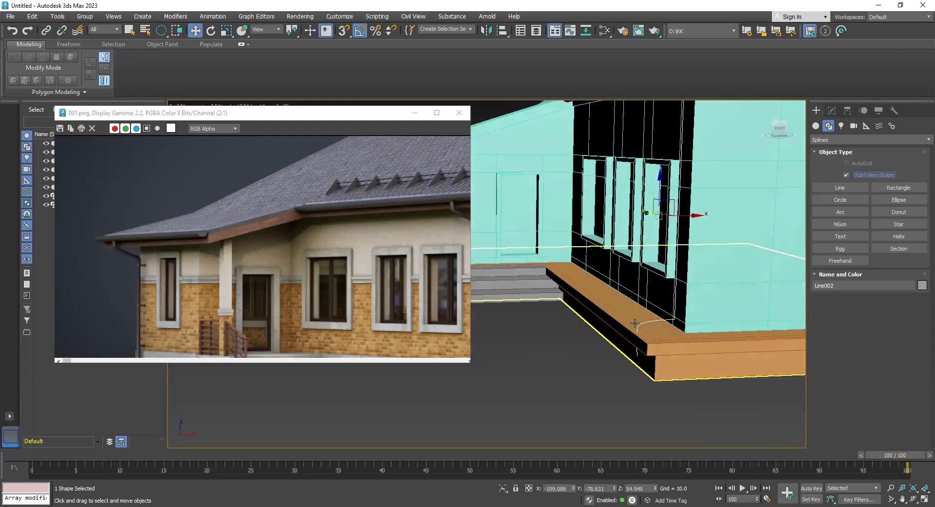
{"action": "left_click", "coordinate": [834, 111]}
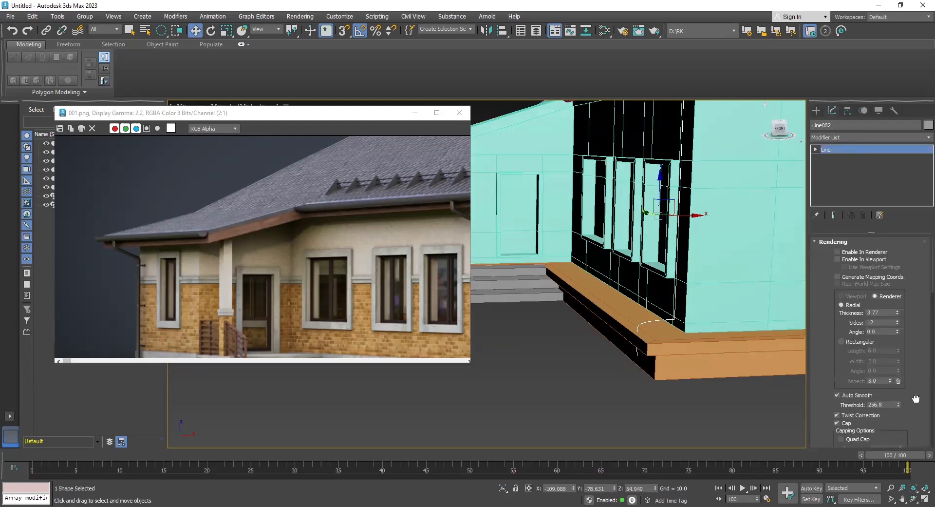
{"action": "scroll", "coordinate": [916, 398], "scroll_direction": "down", "scroll_amount": 7}
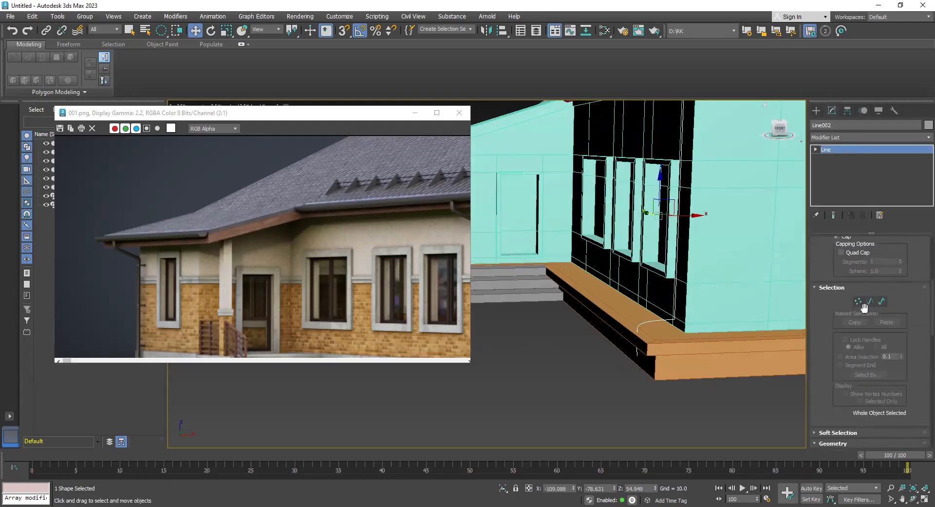
{"action": "key", "text": "1"}
{"action": "left_click_drag", "start_coordinate": [574, 407], "coordinate": [661, 357]}
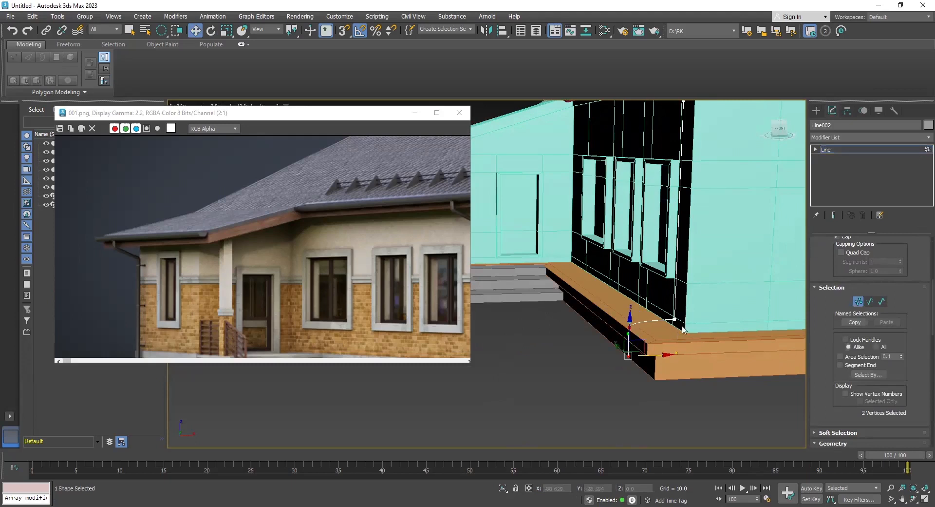
{"action": "left_click", "coordinate": [860, 300]}
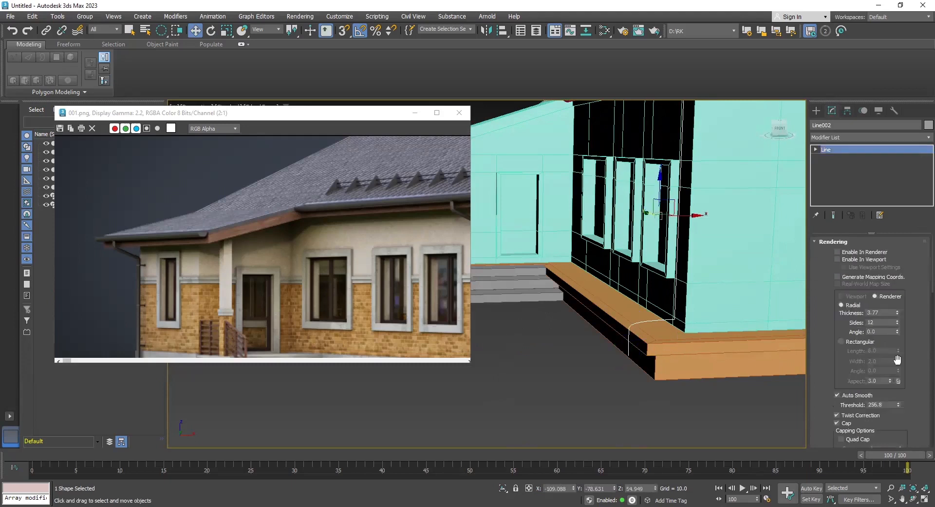
Step: Make the downpipe line a solid radial pipe shown in both renderer and viewport, with a thickness of 2.5
{"action": "left_click", "coordinate": [876, 259]}
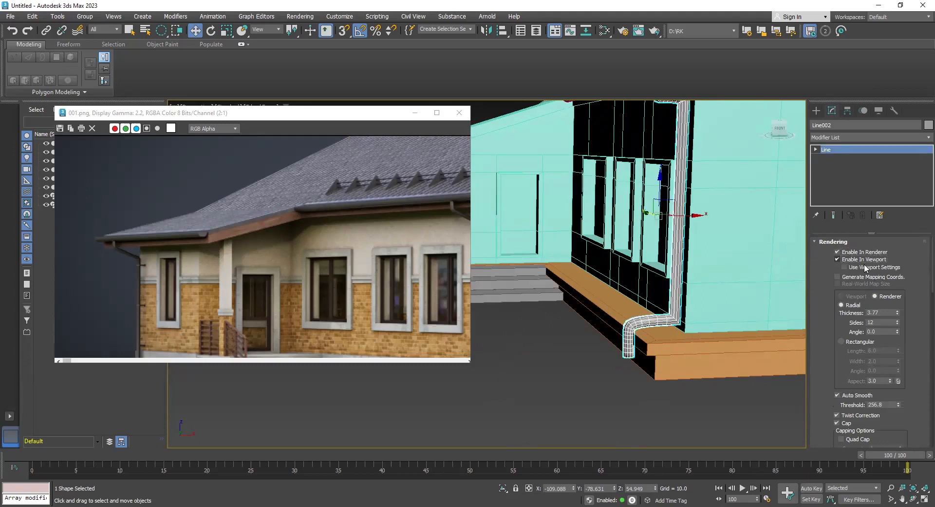
{"action": "middle_click_drag", "start_coordinate": [703, 412], "coordinate": [684, 487]}
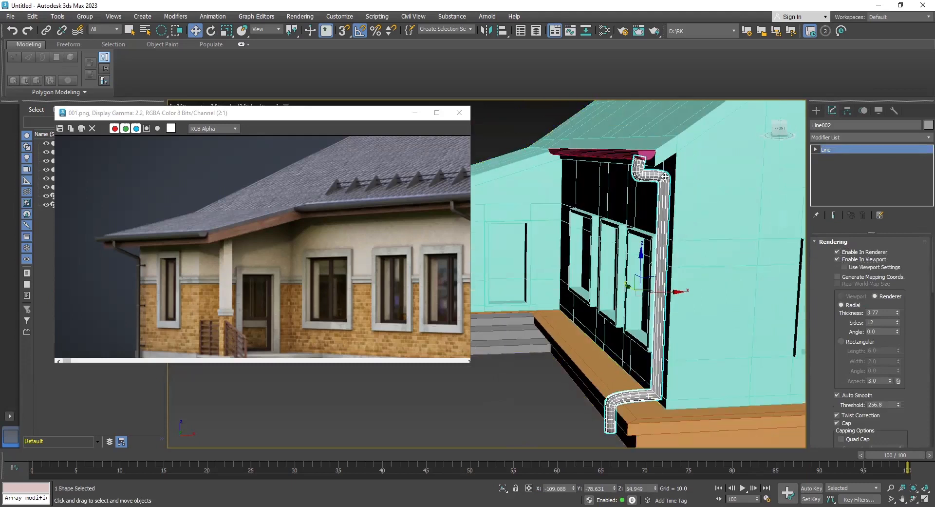
{"action": "left_click_drag", "start_coordinate": [912, 360], "coordinate": [917, 312]}
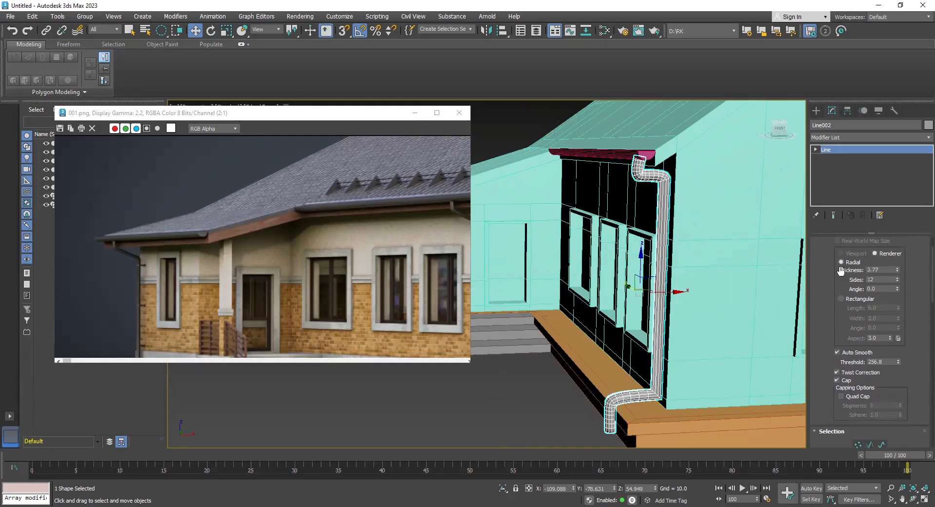
{"action": "double_click", "coordinate": [885, 271]}
{"action": "type", "text": "2.5"}
{"action": "key", "text": "Return"}
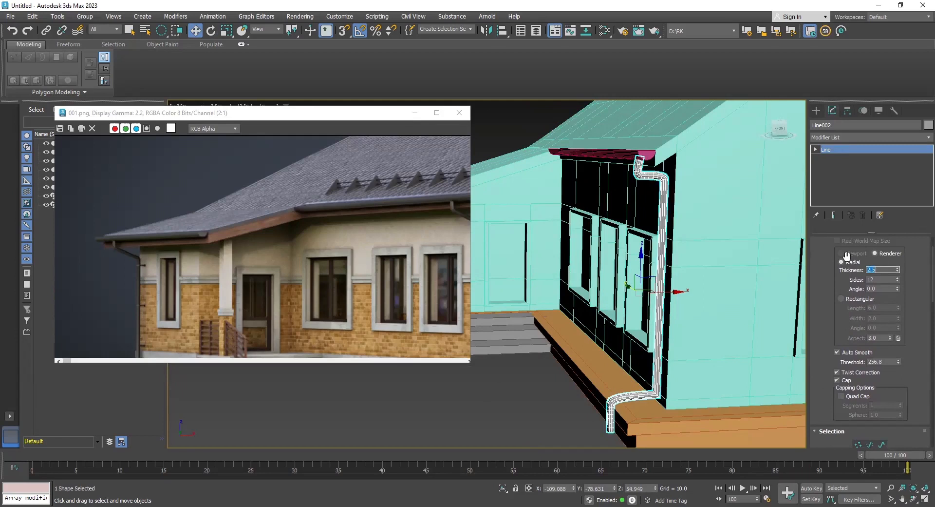
{"action": "left_click_drag", "start_coordinate": [899, 271], "coordinate": [903, 284]}
{"action": "left_click", "coordinate": [578, 408]}
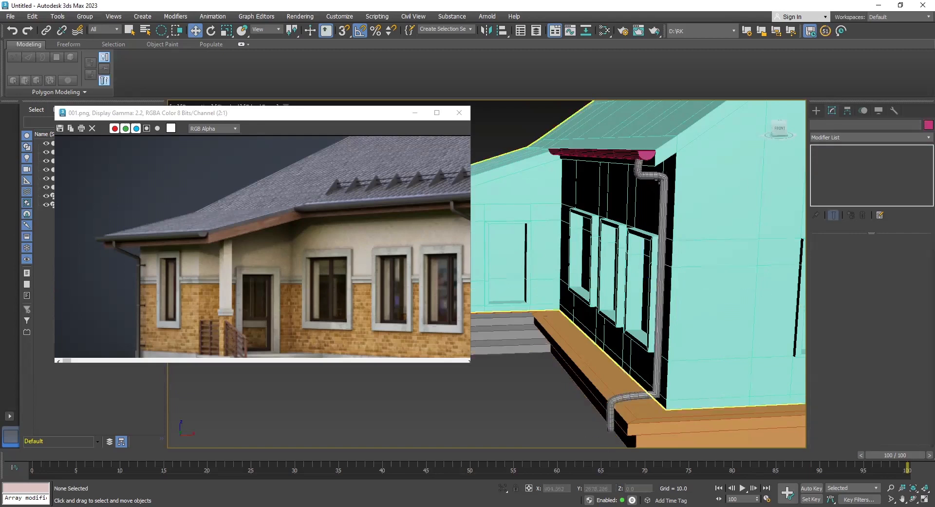
Step: Reduce the downpipe's radial thickness further to make it a slim pipe, then clear the selection
{"action": "left_click", "coordinate": [661, 178]}
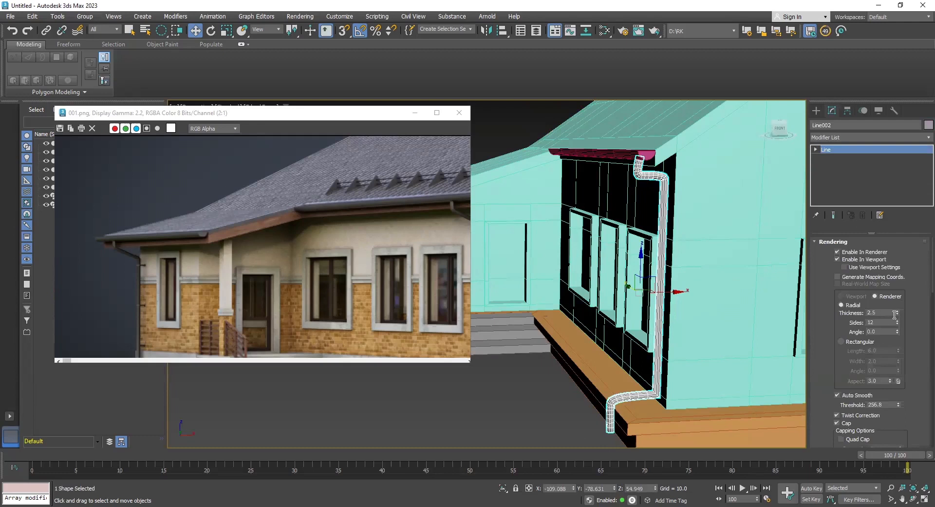
{"action": "left_click_drag", "start_coordinate": [898, 314], "coordinate": [911, 344]}
{"action": "left_click", "coordinate": [546, 380]}
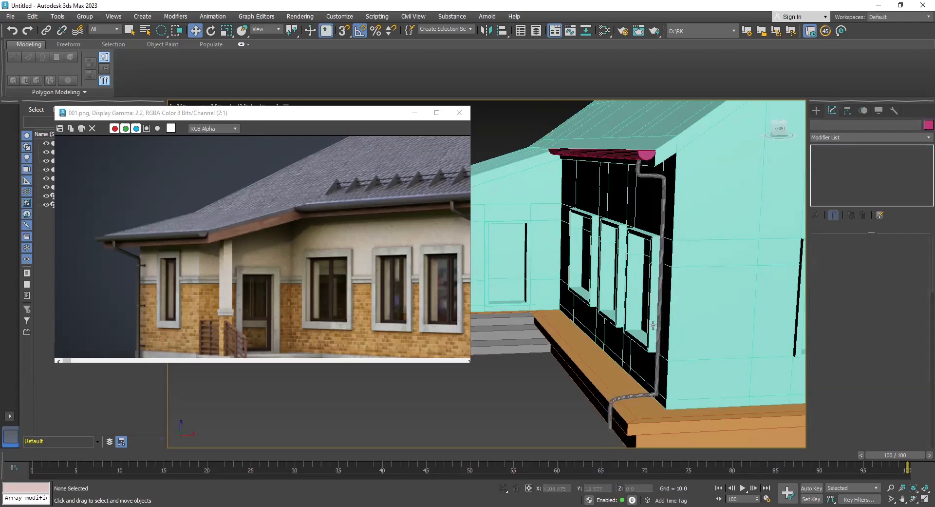
Step: Examine the downpipe at the gable corner and compare its bends and wall brackets with the reference image
{"action": "middle_click_drag", "start_coordinate": [546, 381], "coordinate": [695, 325], "text": "alt"}
{"action": "middle_click_drag", "start_coordinate": [635, 278], "coordinate": [660, 297], "text": "alt"}
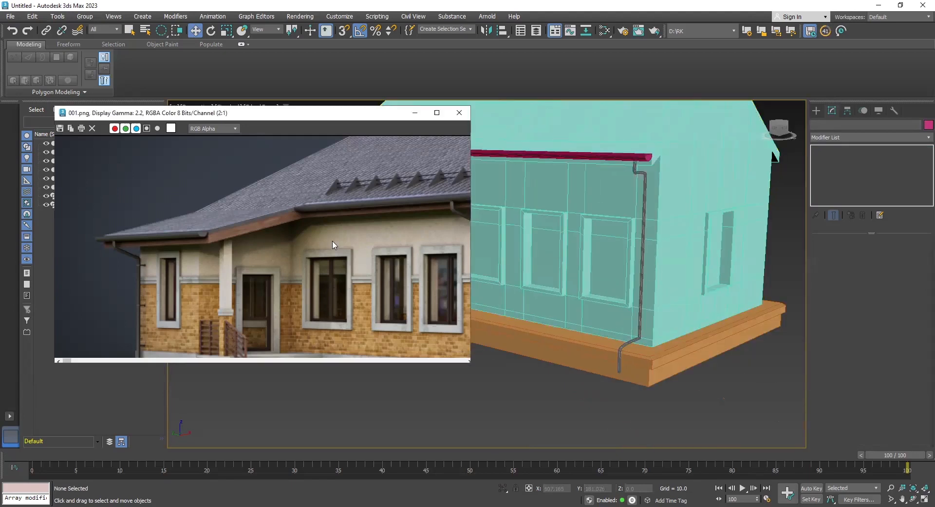
{"action": "scroll", "coordinate": [390, 259], "scroll_direction": "down", "scroll_amount": 1}
{"action": "scroll", "coordinate": [341, 265], "scroll_direction": "up", "scroll_amount": 1}
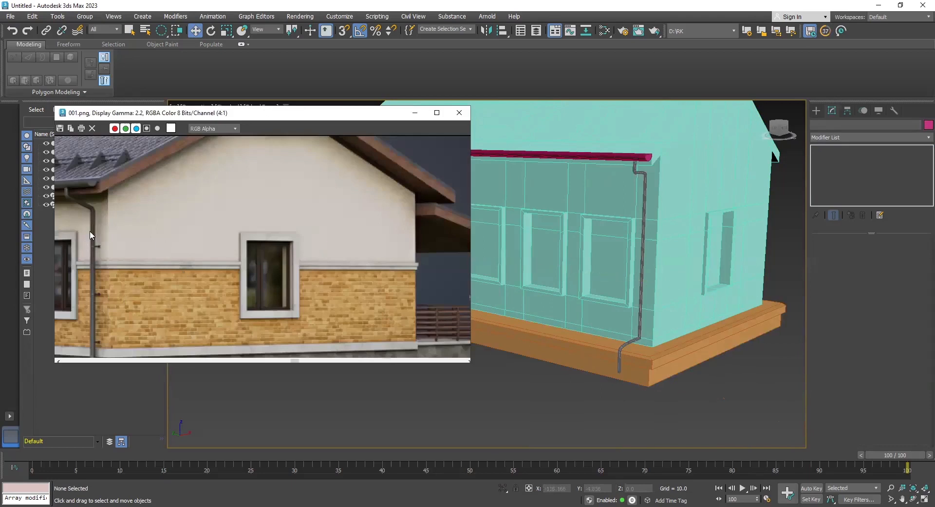
{"action": "scroll", "coordinate": [224, 305], "scroll_direction": "up", "scroll_amount": 2}
{"action": "scroll", "coordinate": [229, 312], "scroll_direction": "down", "scroll_amount": 1}
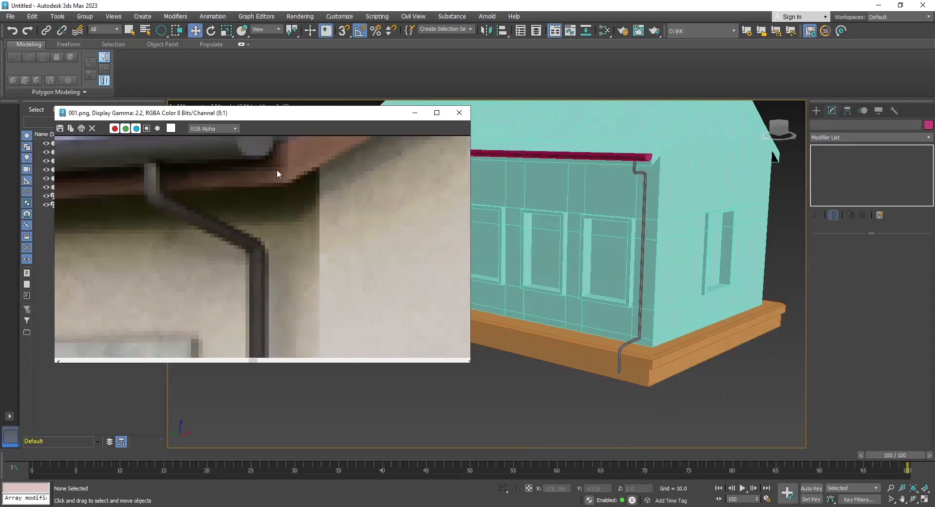
{"action": "scroll", "coordinate": [299, 292], "scroll_direction": "down", "scroll_amount": 1}
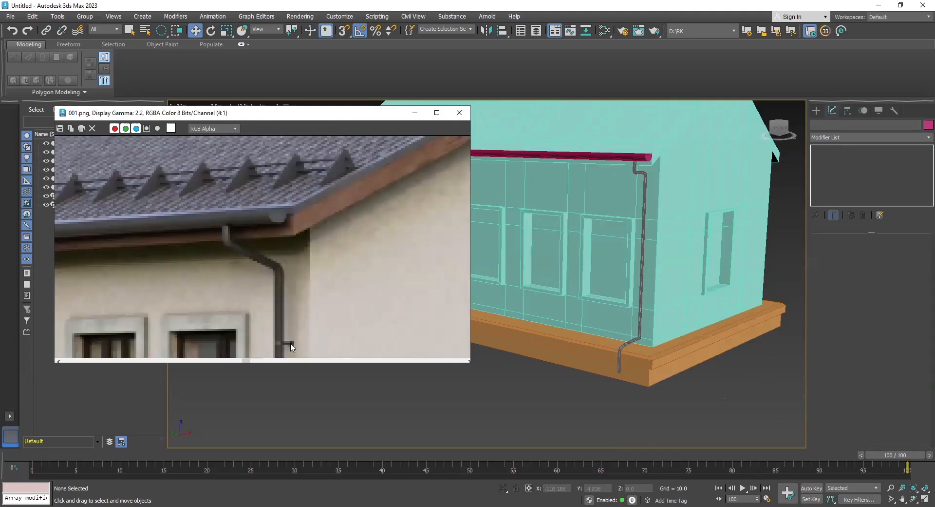
{"action": "scroll", "coordinate": [291, 351], "scroll_direction": "up", "scroll_amount": 1}
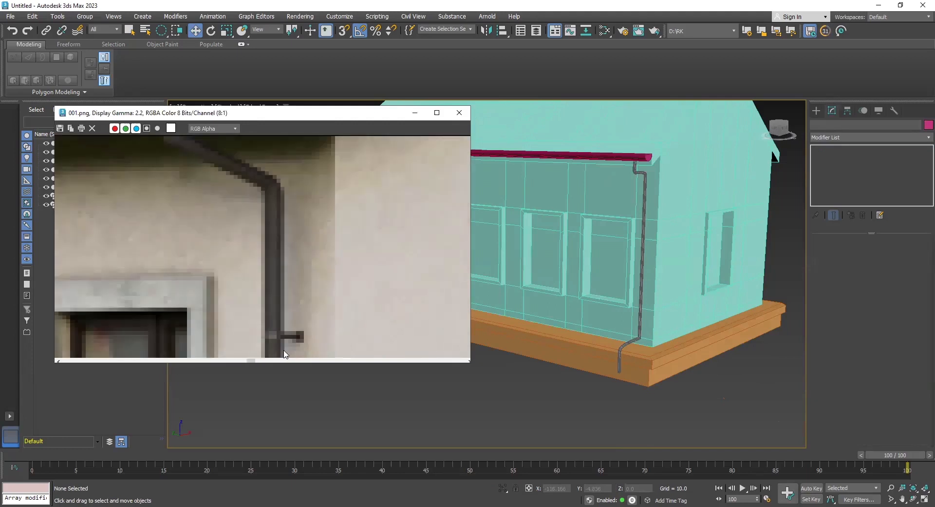
{"action": "scroll", "coordinate": [285, 354], "scroll_direction": "up", "scroll_amount": 2}
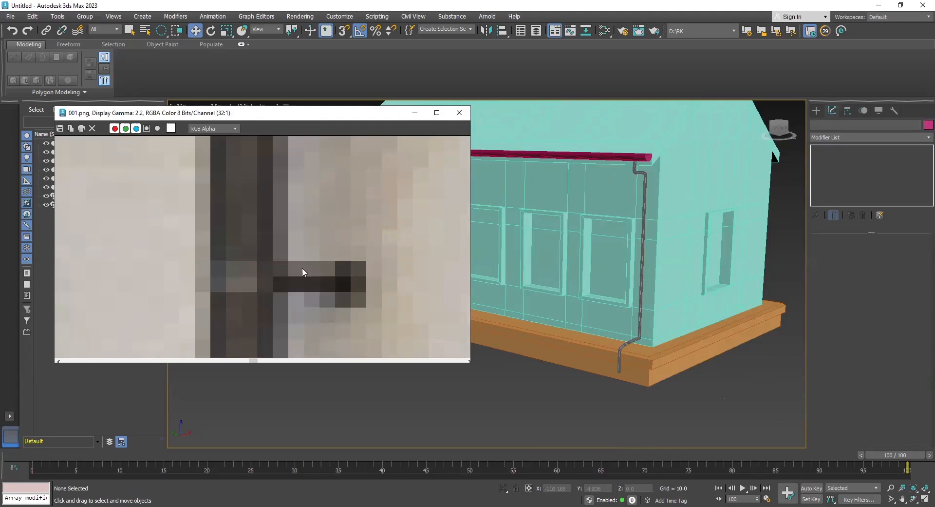
{"action": "scroll", "coordinate": [337, 299], "scroll_direction": "down", "scroll_amount": 7}
{"action": "scroll", "coordinate": [336, 298], "scroll_direction": "up", "scroll_amount": 4}
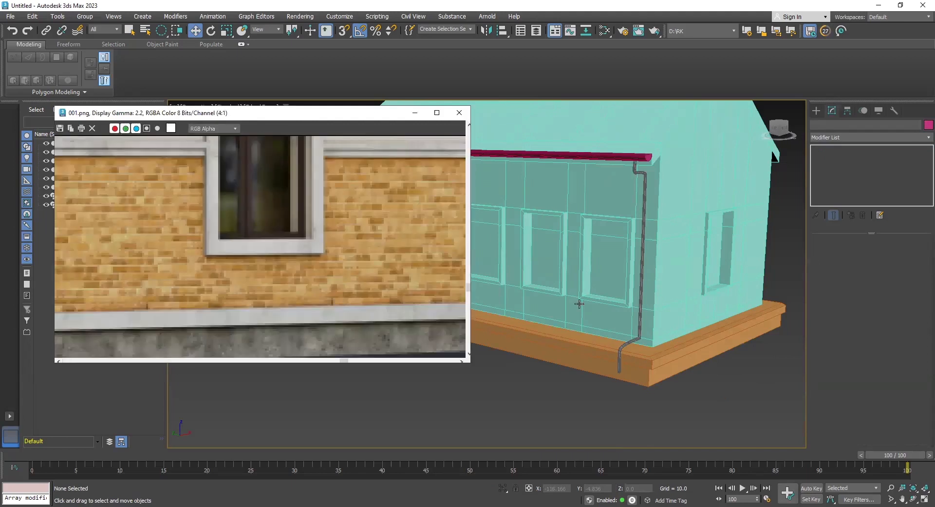
Step: Create a cylinder of about 4.94 radius and 4.59 height on the ground in front of the plinth
{"action": "middle_click_drag", "start_coordinate": [579, 310], "coordinate": [676, 347], "text": "alt"}
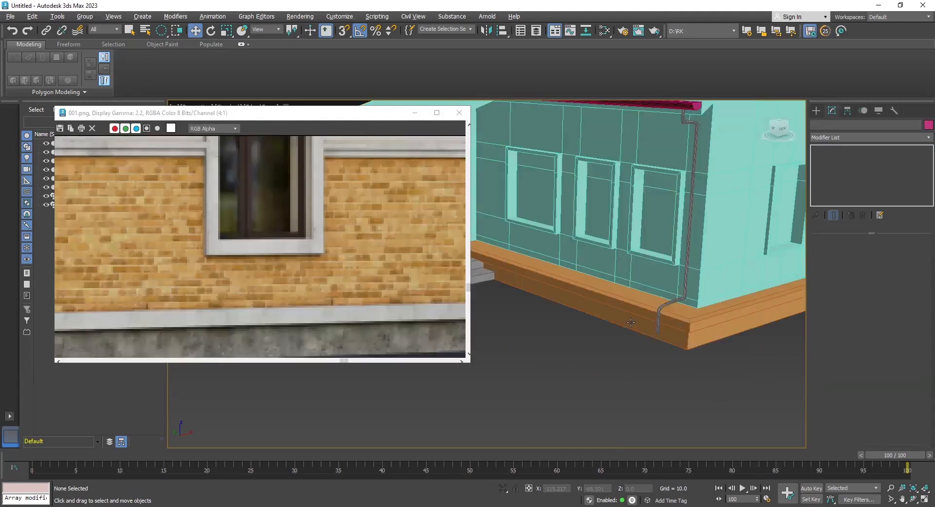
{"action": "left_click", "coordinate": [817, 110]}
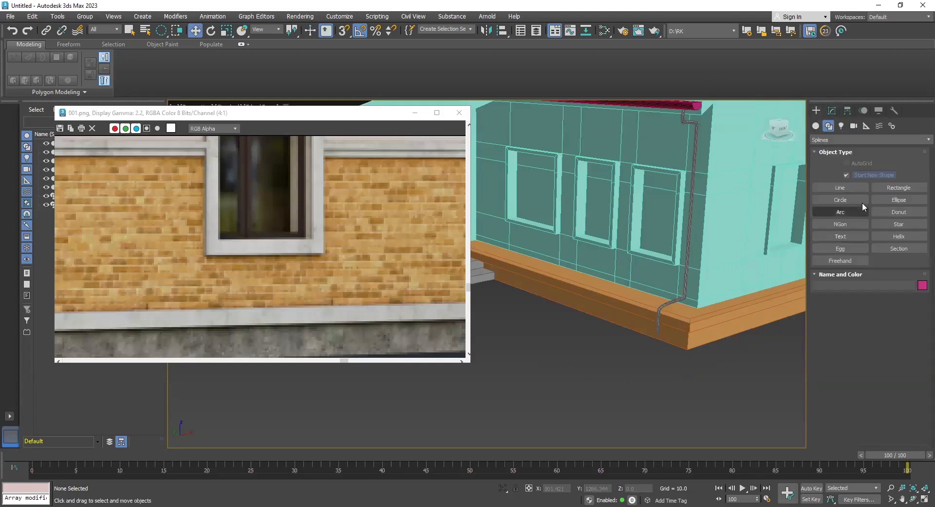
{"action": "left_click", "coordinate": [817, 126]}
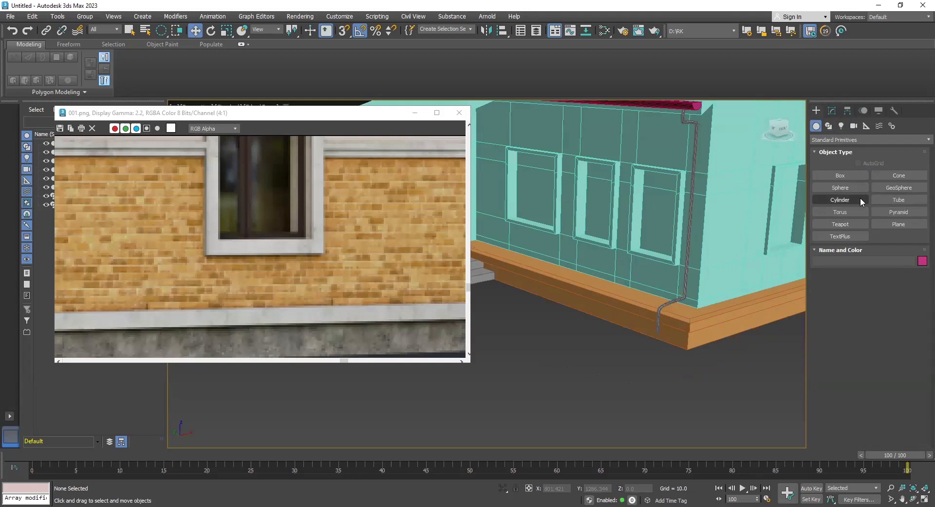
{"action": "left_click", "coordinate": [860, 197]}
{"action": "left_click_drag", "start_coordinate": [572, 372], "coordinate": [583, 370]}
{"action": "left_click", "coordinate": [583, 370]}
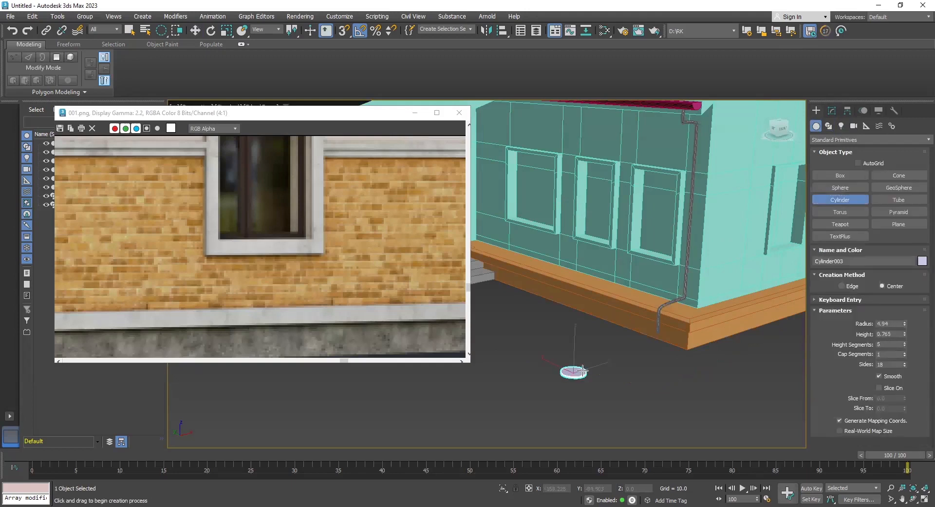
{"action": "left_click", "coordinate": [584, 367]}
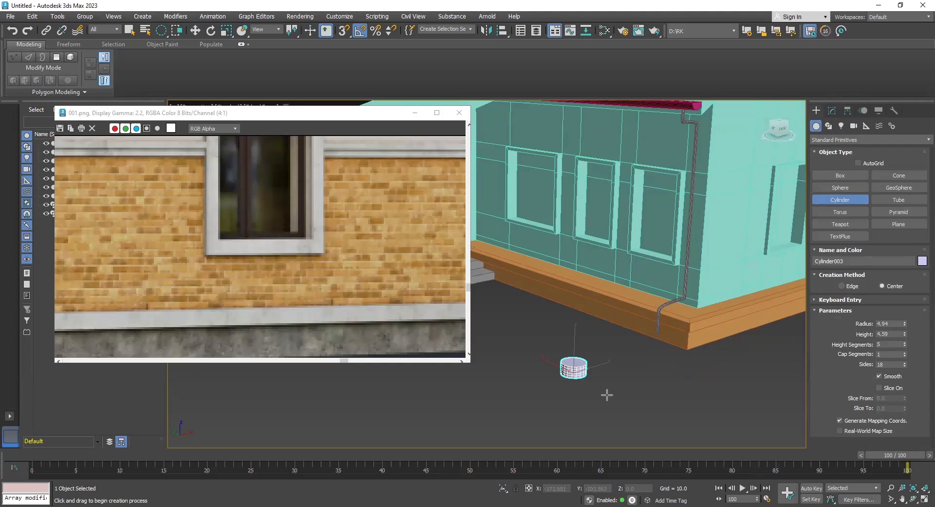
Step: Rotate an independent copy of the cylinder 85° about the X axis
{"action": "key", "text": "e"}
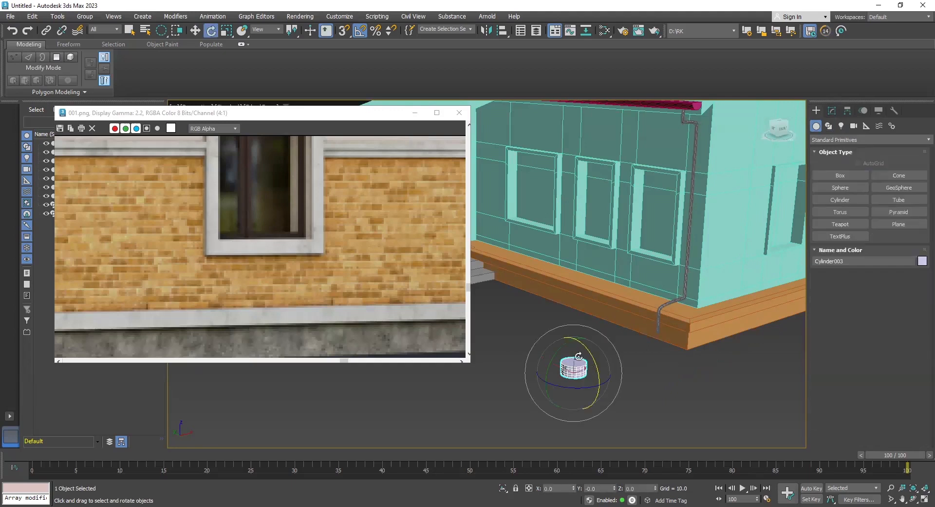
{"action": "mouse_move", "coordinate": [589, 349]}
{"action": "left_mouse_down", "text": "shift"}
{"action": "mouse_move", "coordinate": [606, 399]}
{"action": "mouse_move", "coordinate": [605, 388]}
{"action": "left_mouse_up", "text": "shift"}
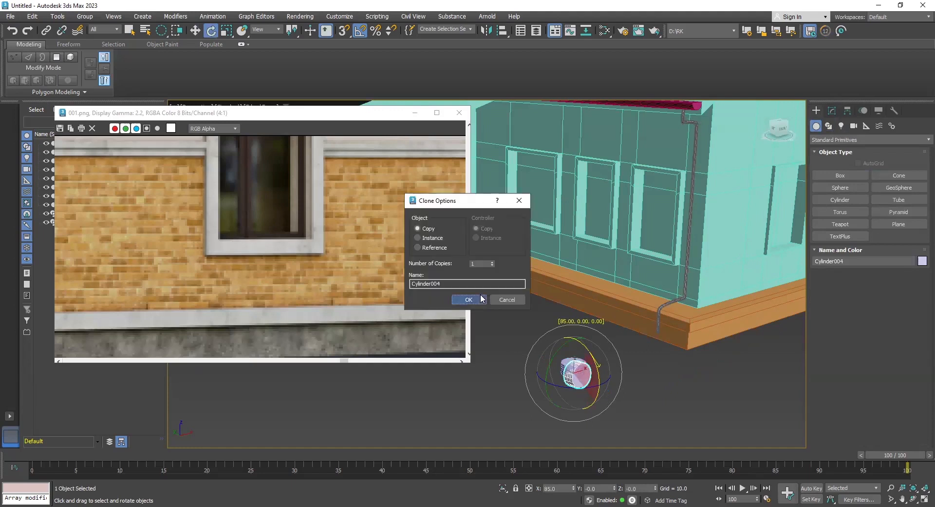
{"action": "left_click", "coordinate": [468, 299]}
Step: Stretch the rotated cylinder copy to about 600% along its length and move it along Y in the top view
{"action": "key", "text": "t"}
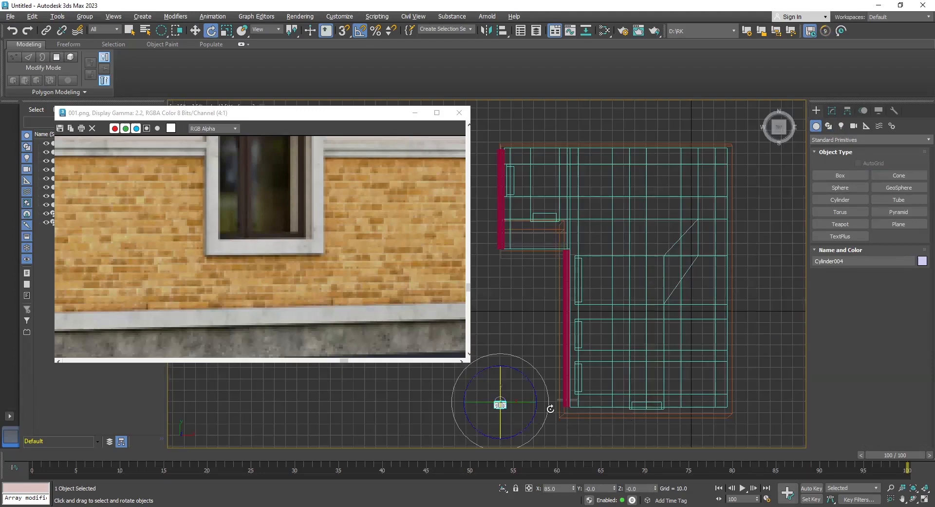
{"action": "middle_click_drag", "start_coordinate": [550, 408], "coordinate": [653, 346]}
{"action": "scroll", "coordinate": [653, 346], "scroll_direction": "up", "scroll_amount": 4}
{"action": "key", "text": "r"}
{"action": "scroll", "coordinate": [550, 325], "scroll_direction": "up", "scroll_amount": 2}
{"action": "middle_click_drag", "start_coordinate": [550, 324], "coordinate": [634, 321]}
{"action": "key", "text": "e"}
{"action": "left_click_drag", "start_coordinate": [614, 302], "coordinate": [614, 119]}
{"action": "key", "text": "r"}
{"action": "key", "text": "w"}
{"action": "left_click_drag", "start_coordinate": [630, 329], "coordinate": [628, 120]}
Step: Move the stretched cylinder along Y in the perspective view so its end meets the upright cylinder's opposite side
{"action": "key", "text": "p"}
{"action": "middle_click_drag", "start_coordinate": [692, 263], "coordinate": [487, 338], "text": "alt"}
{"action": "scroll", "coordinate": [629, 336], "scroll_direction": "up", "scroll_amount": 3}
{"action": "scroll", "coordinate": [622, 344], "scroll_direction": "down", "scroll_amount": 2}
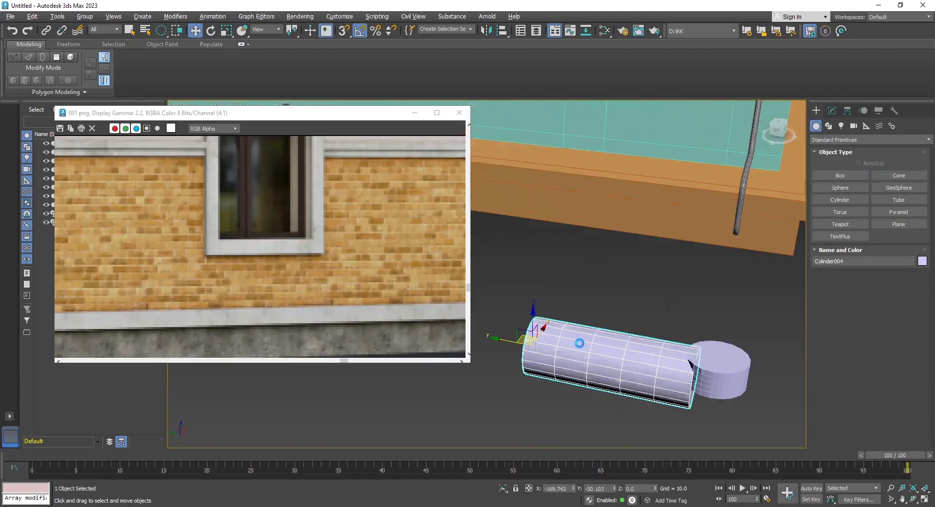
{"action": "left_click_drag", "start_coordinate": [495, 336], "coordinate": [717, 361]}
Step: Scale the stretched cylinder down to a thinner rod and raise it about 1.5 to the upright cylinder's mid-height
{"action": "key", "text": "r"}
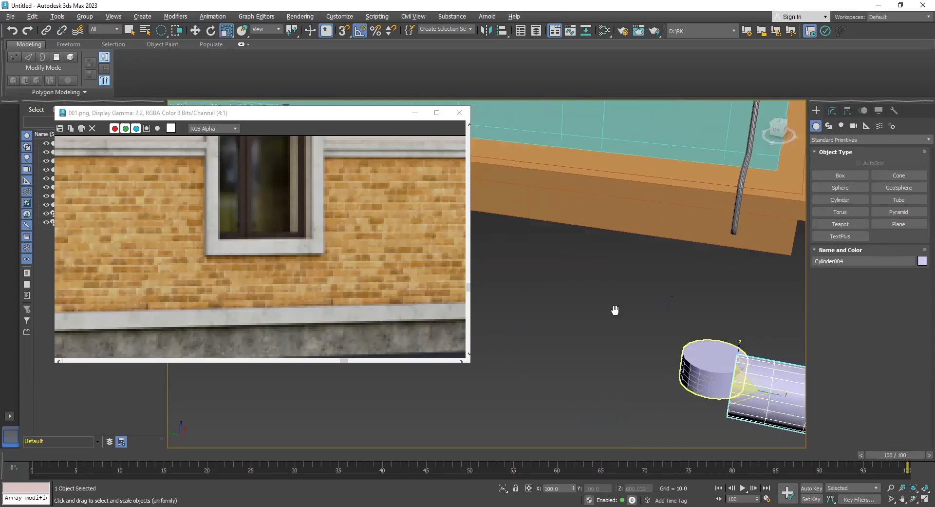
{"action": "middle_click_drag", "start_coordinate": [616, 308], "coordinate": [626, 328], "text": "alt"}
{"action": "left_click_drag", "start_coordinate": [626, 328], "coordinate": [634, 407]}
{"action": "key", "text": "w"}
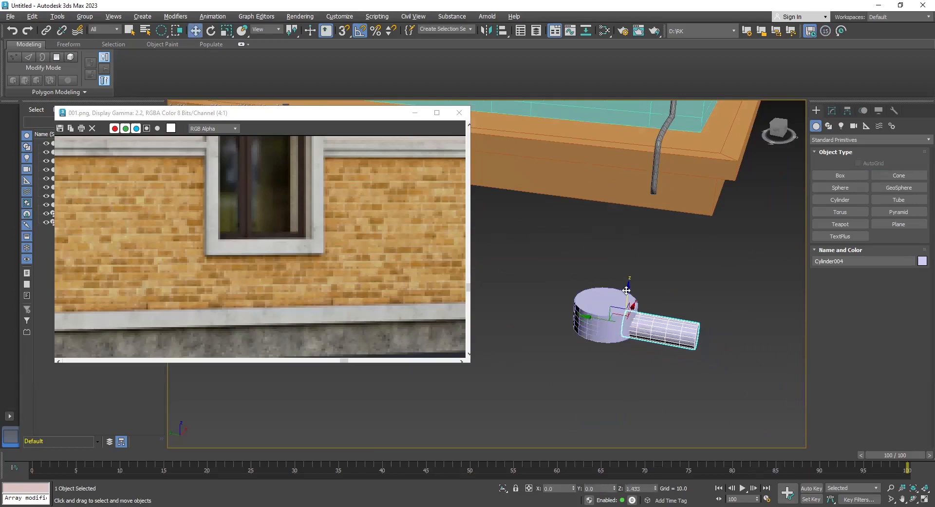
Step: Set the upright cylinder's height segments to 1
{"action": "left_click", "coordinate": [599, 335]}
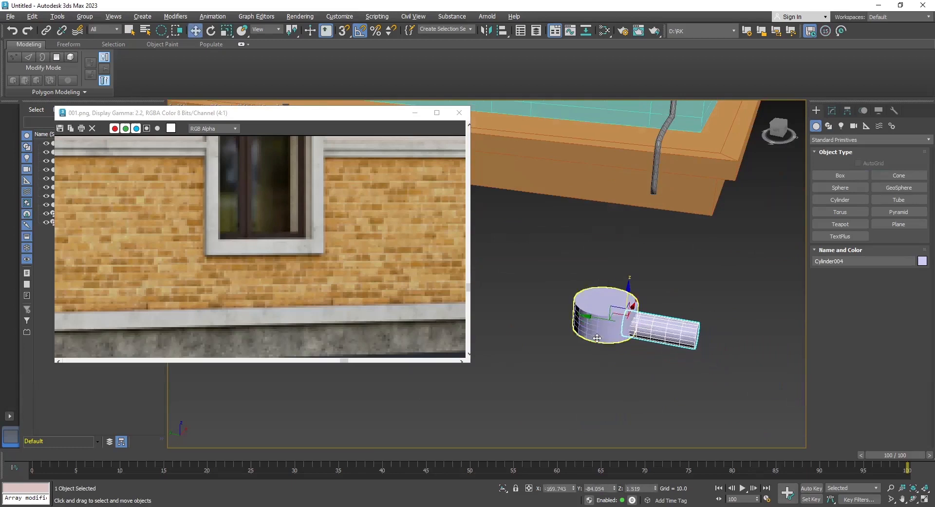
{"action": "left_click", "coordinate": [832, 111]}
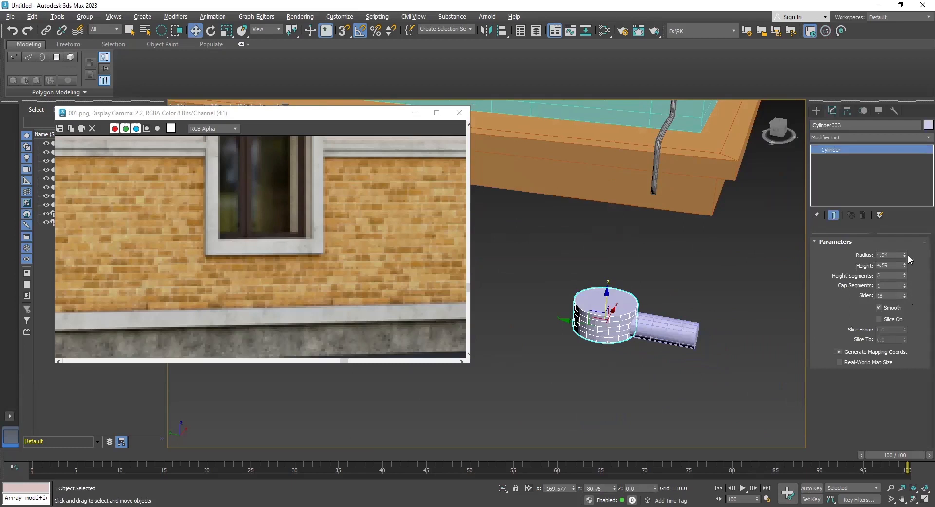
{"action": "right_click", "coordinate": [907, 275]}
{"action": "middle_click_drag", "start_coordinate": [660, 361], "coordinate": [604, 336]}
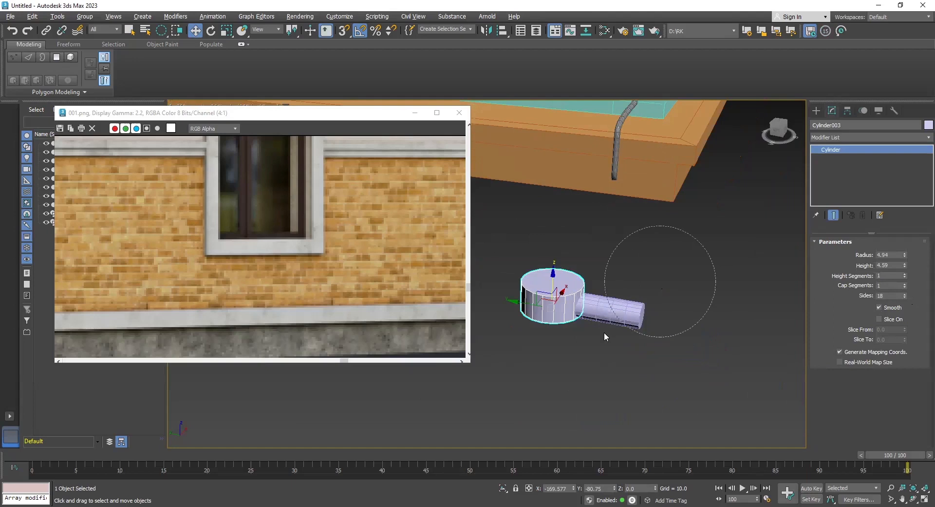
Step: Add an Edit Poly modifier to the horizontal rod cylinder
{"action": "left_click", "coordinate": [603, 326]}
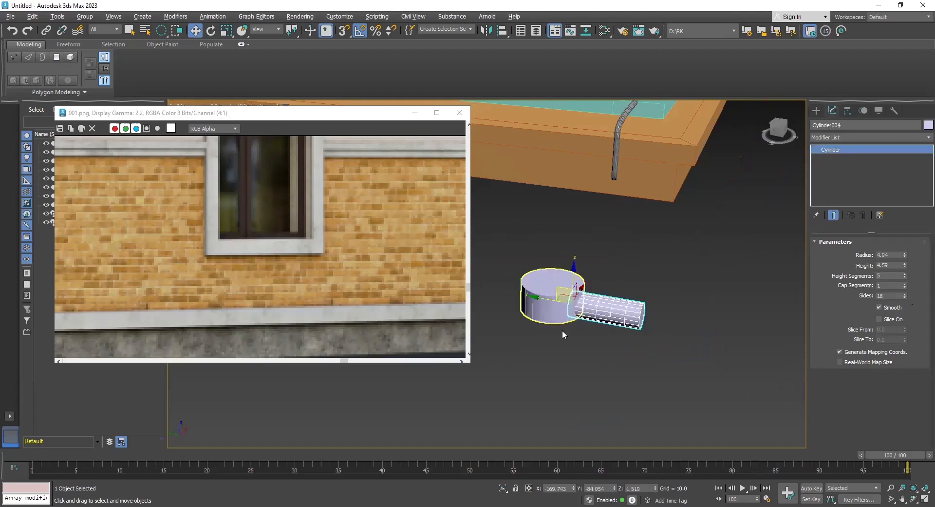
{"action": "left_click_drag", "start_coordinate": [161, 31], "coordinate": [160, 50]}
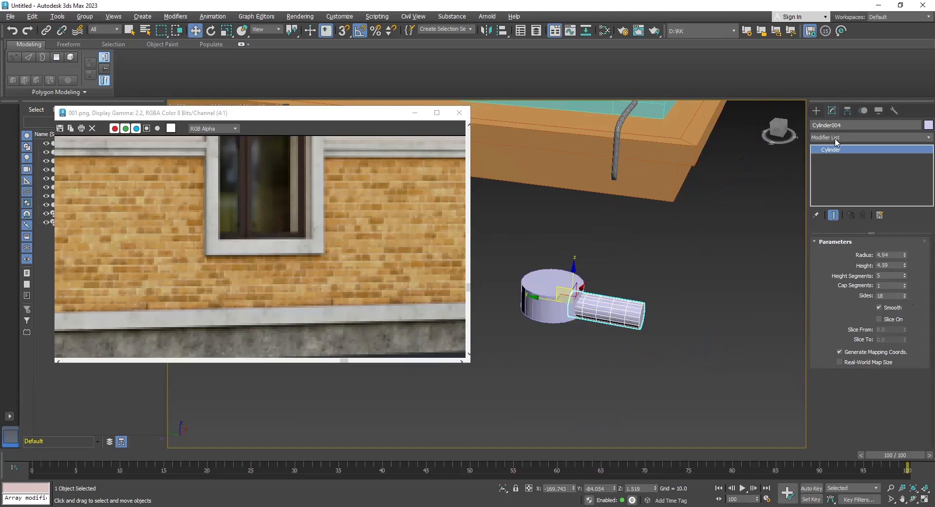
{"action": "left_click", "coordinate": [836, 139]}
{"action": "key", "text": "e"}
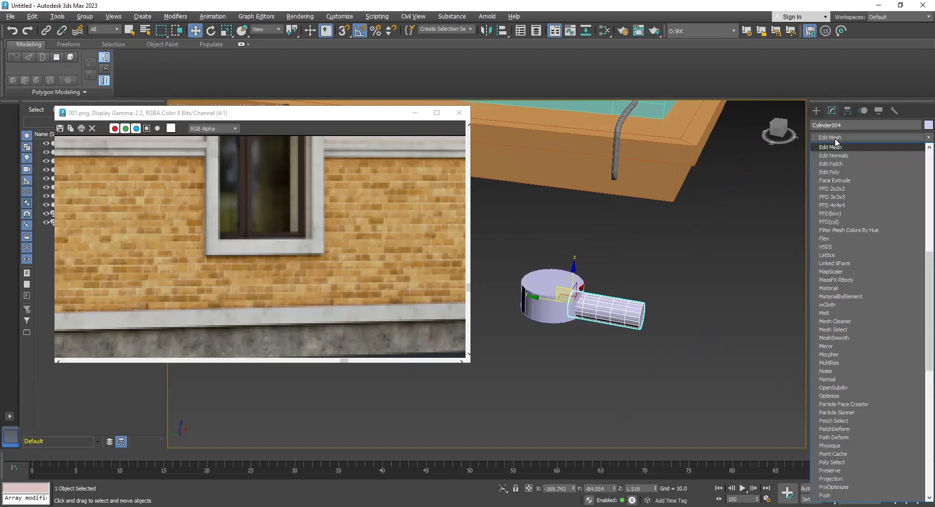
{"action": "left_click", "coordinate": [848, 170]}
Step: Attach the upright cylinder to the rod so both form a single bracket object
{"action": "scroll", "coordinate": [917, 343], "scroll_direction": "down", "scroll_amount": 10}
{"action": "scroll", "coordinate": [916, 343], "scroll_direction": "up", "scroll_amount": 1}
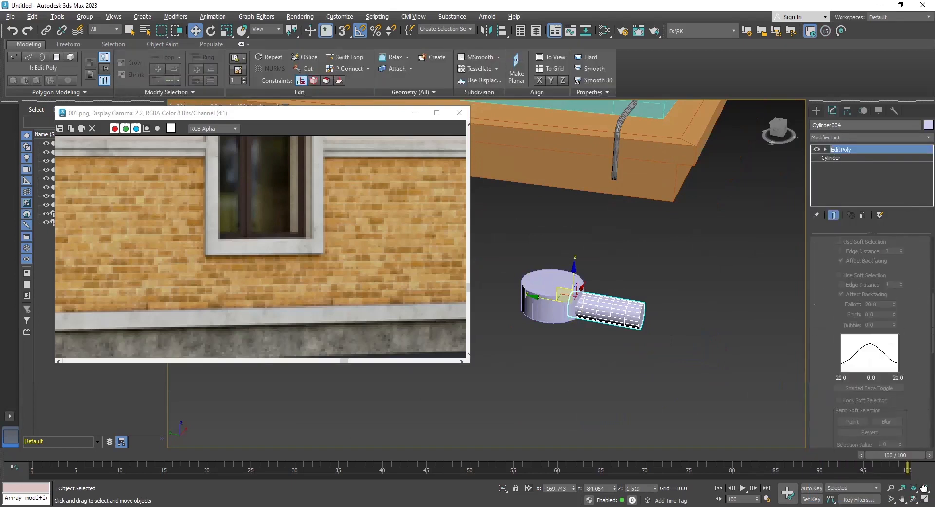
{"action": "scroll", "coordinate": [920, 311], "scroll_direction": "down", "scroll_amount": 5}
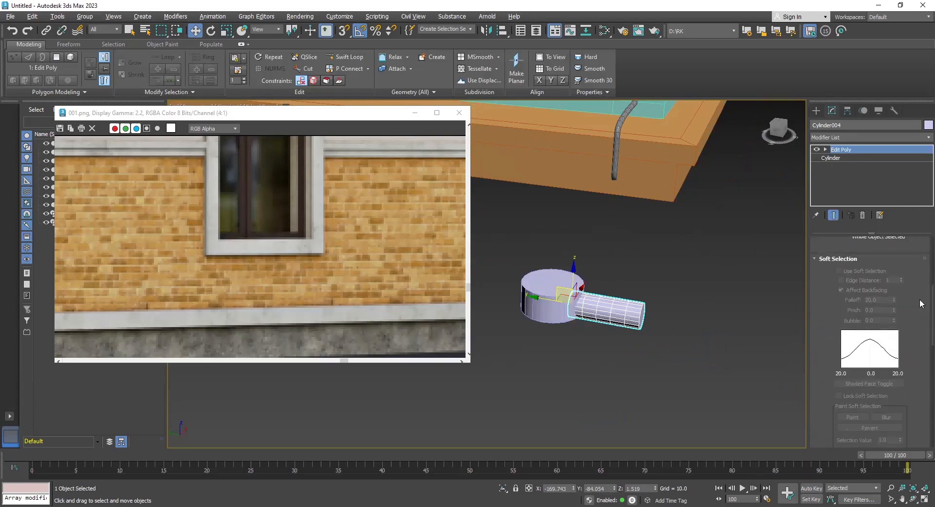
{"action": "left_click", "coordinate": [876, 258]}
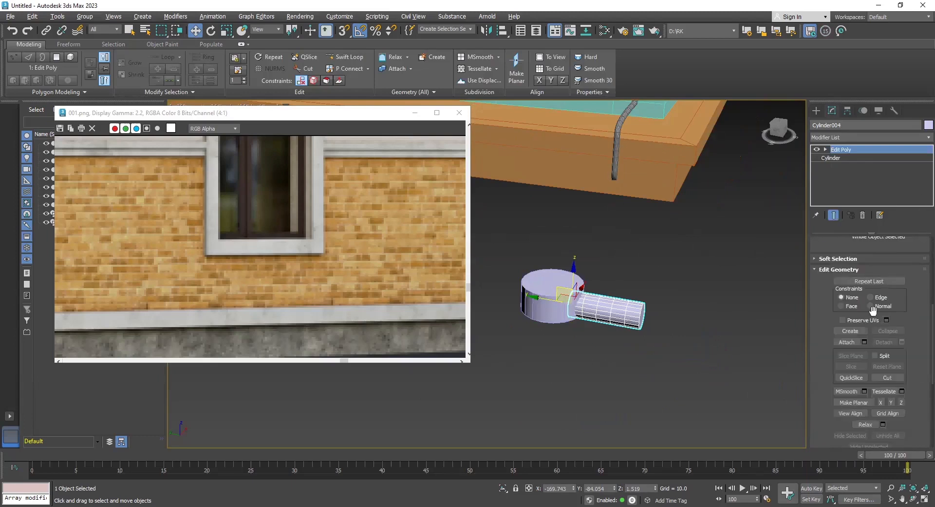
{"action": "left_click", "coordinate": [541, 310]}
{"action": "middle_click_drag", "start_coordinate": [634, 365], "coordinate": [668, 412]}
{"action": "right_click", "coordinate": [590, 316]}
Step: Scale the bracket down uniformly and rotate it 90 degrees about its vertical axis
{"action": "key", "text": "r"}
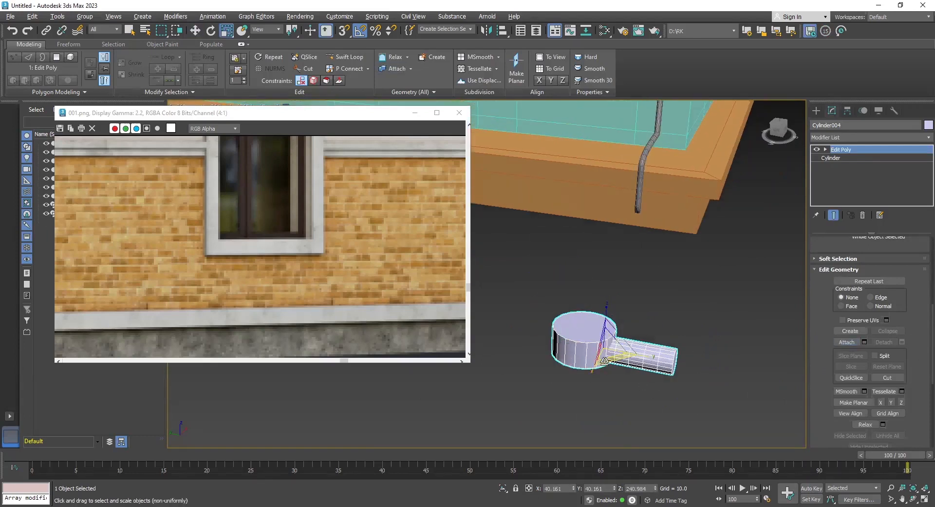
{"action": "left_click_drag", "start_coordinate": [601, 352], "coordinate": [585, 421]}
{"action": "key", "text": "e"}
{"action": "left_click_drag", "start_coordinate": [638, 351], "coordinate": [648, 350]}
Step: Move the bracket in the front view onto the lower straight section of the corner downpipe
{"action": "key", "text": "l"}
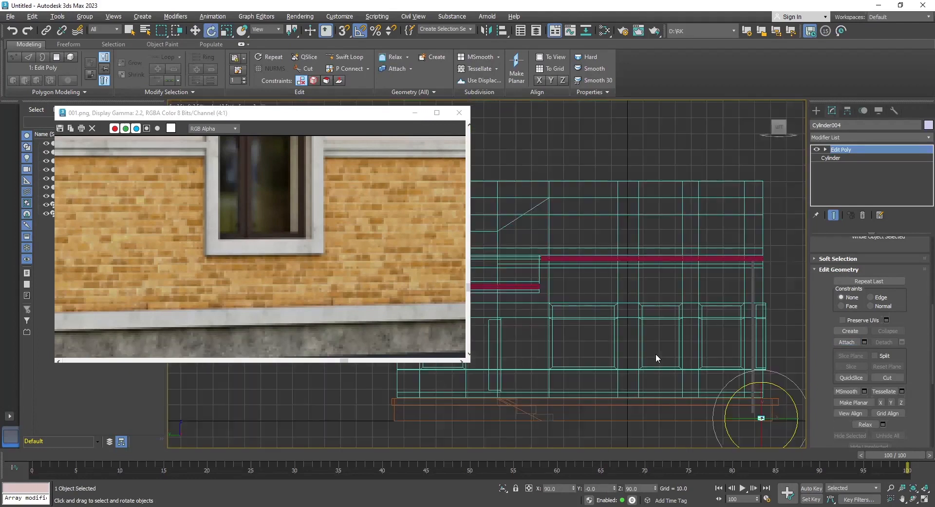
{"action": "scroll", "coordinate": [646, 329], "scroll_direction": "up", "scroll_amount": 2}
{"action": "middle_click_drag", "start_coordinate": [646, 329], "coordinate": [605, 296]}
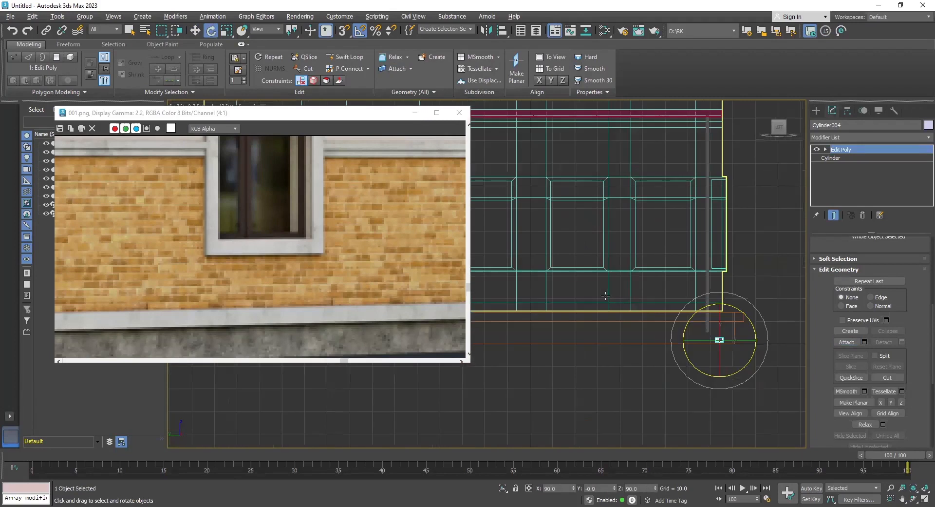
{"action": "key", "text": "f"}
{"action": "scroll", "coordinate": [609, 337], "scroll_direction": "down", "scroll_amount": 1}
{"action": "middle_click_drag", "start_coordinate": [603, 343], "coordinate": [705, 394]}
{"action": "key", "text": "w"}
{"action": "left_click_drag", "start_coordinate": [542, 376], "coordinate": [749, 303]}
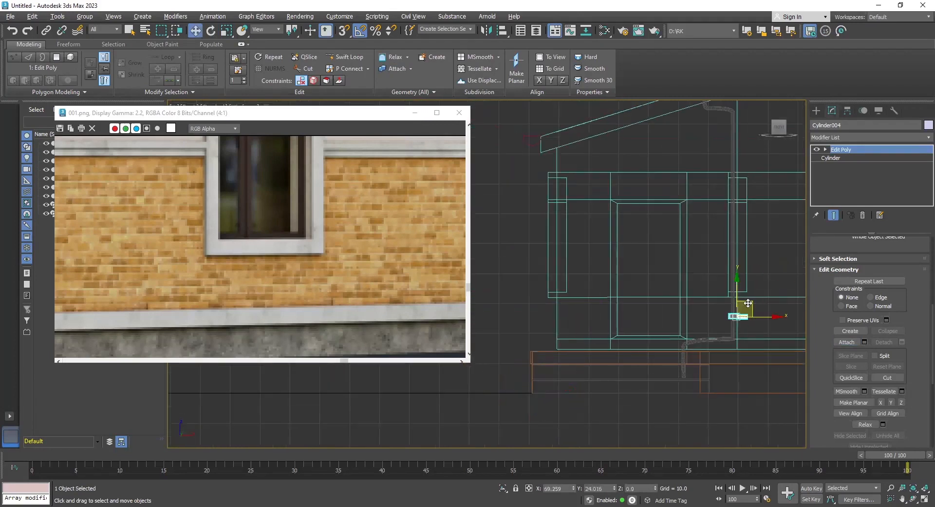
Step: Scale the bracket down so its ring is slightly wider than the downpipe, and center the ring on the pipe in the front view
{"action": "scroll", "coordinate": [767, 337], "scroll_direction": "up", "scroll_amount": 6}
{"action": "scroll", "coordinate": [708, 324], "scroll_direction": "up", "scroll_amount": 1}
{"action": "middle_click_drag", "start_coordinate": [691, 298], "coordinate": [714, 347]}
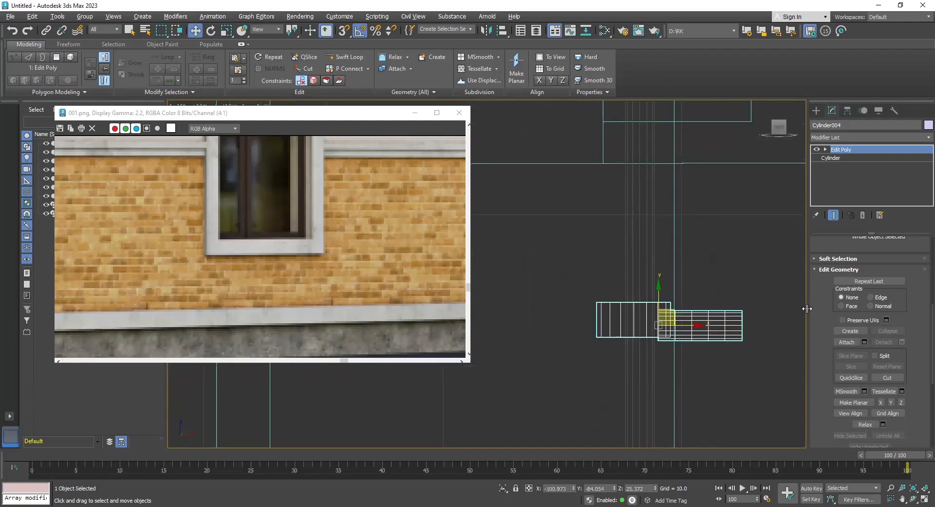
{"action": "key", "text": "r"}
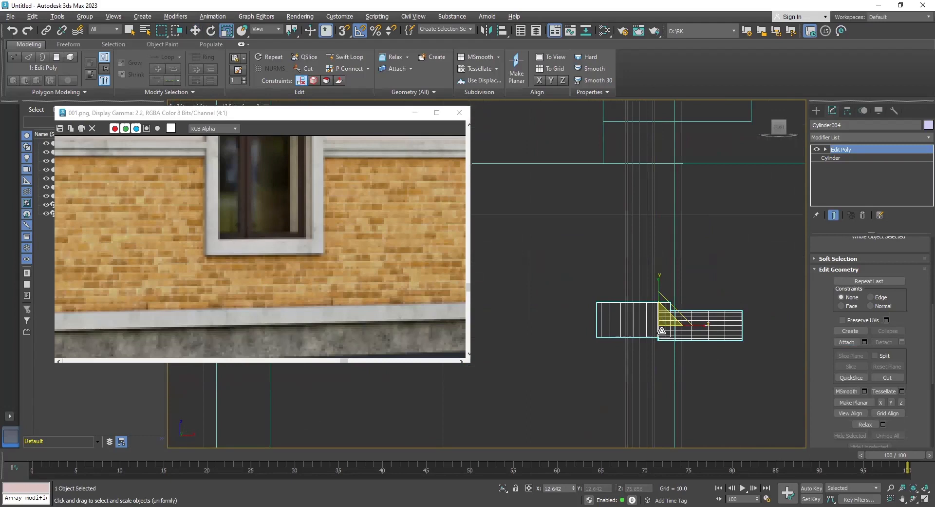
{"action": "left_click_drag", "start_coordinate": [662, 331], "coordinate": [668, 367]}
{"action": "key", "text": "w"}
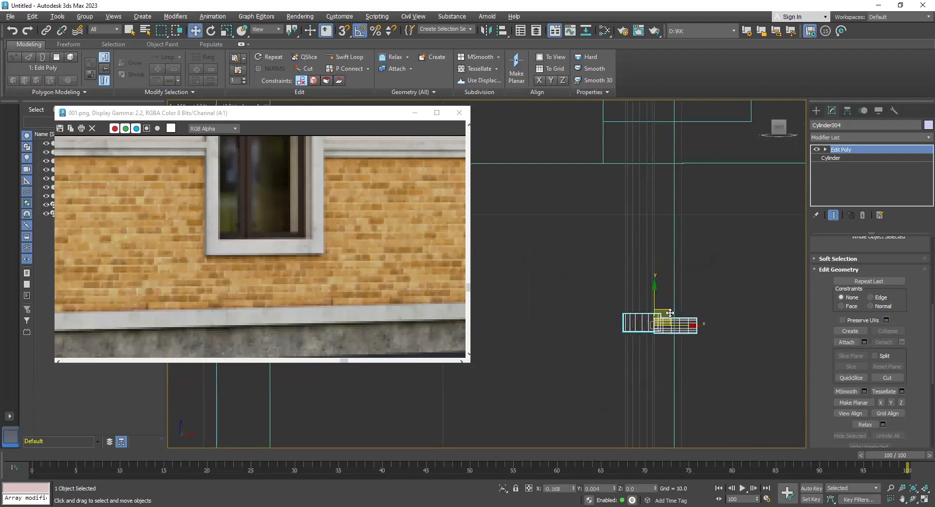
{"action": "scroll", "coordinate": [696, 359], "scroll_direction": "up", "scroll_amount": 2}
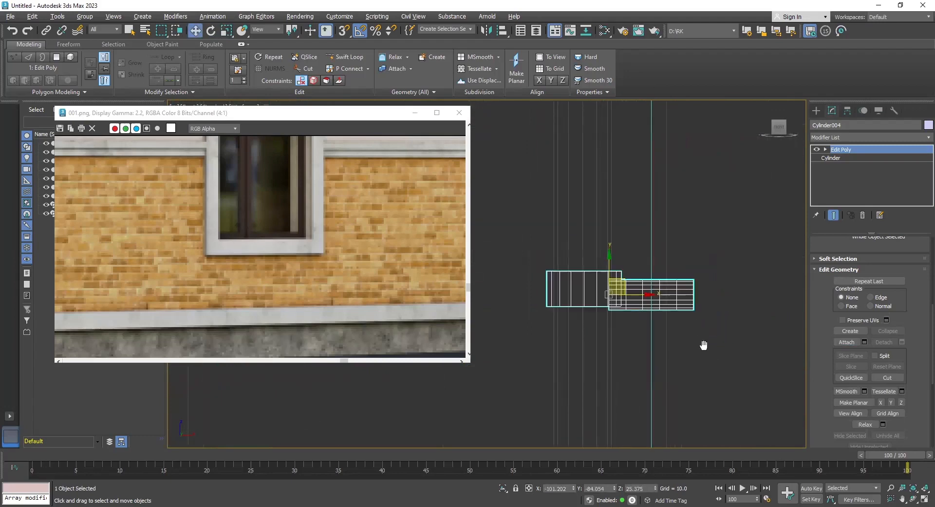
{"action": "middle_click_drag", "start_coordinate": [703, 344], "coordinate": [711, 364]}
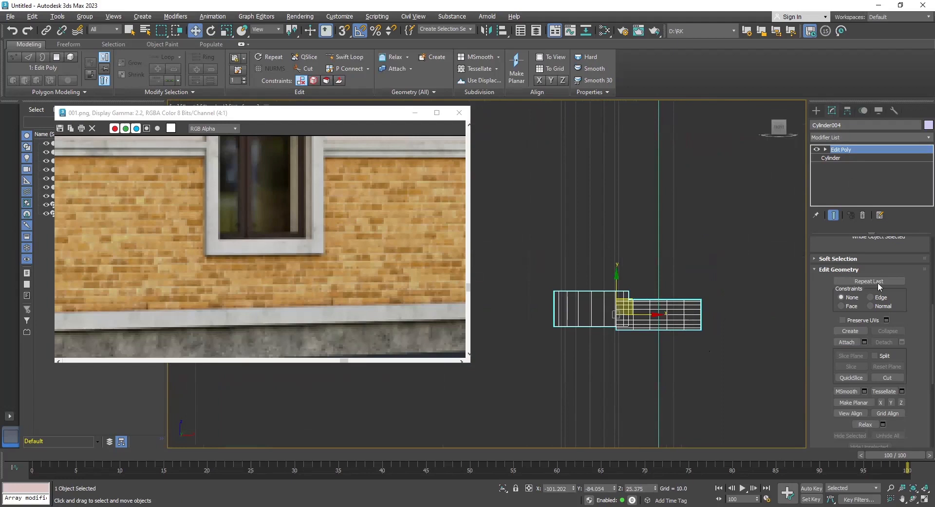
Step: Raise the bracket's rod element to the mid-height of the ring
{"action": "left_click", "coordinate": [854, 269]}
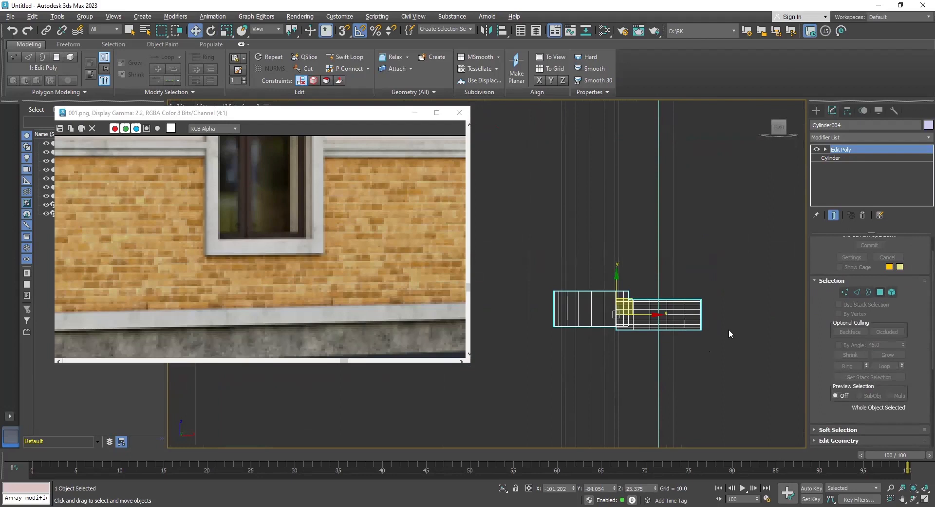
{"action": "key", "text": "5"}
{"action": "left_click", "coordinate": [691, 306]}
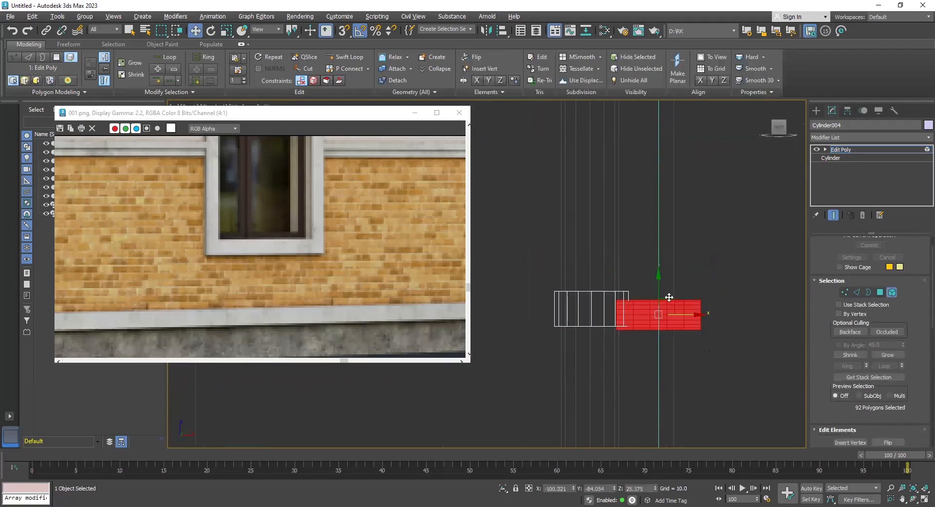
{"action": "left_click_drag", "start_coordinate": [658, 278], "coordinate": [659, 271]}
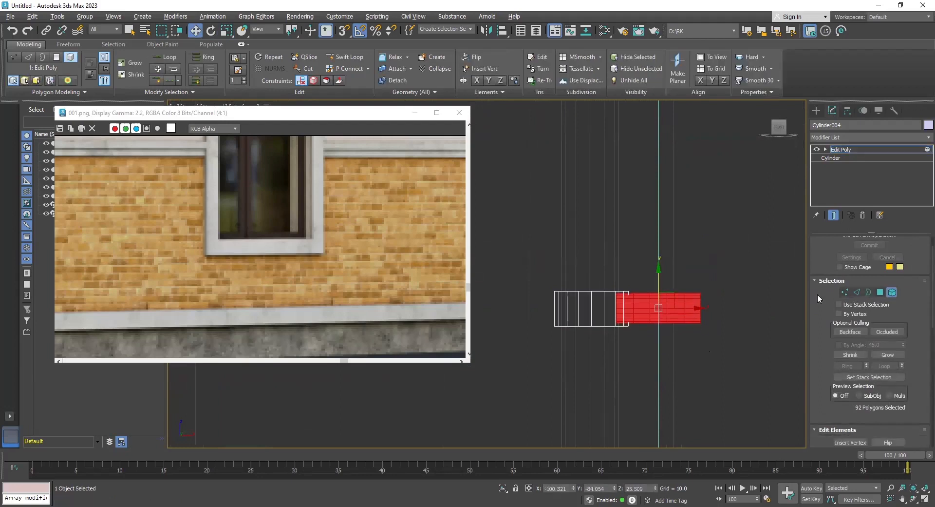
{"action": "left_click", "coordinate": [895, 292]}
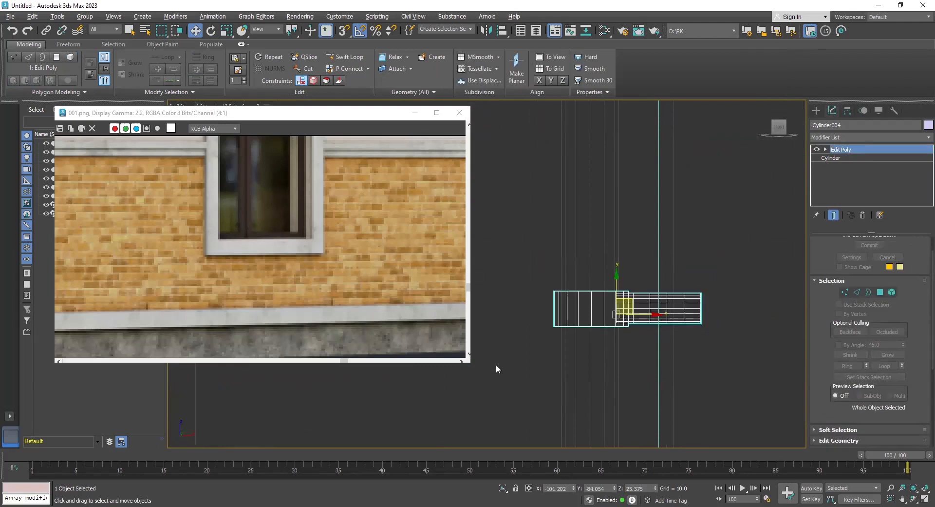
Step: Move the bracket along Y in the perspective view so its ring wraps around the downpipe
{"action": "key", "text": "p"}
{"action": "middle_click_drag", "start_coordinate": [654, 123], "coordinate": [665, 327]}
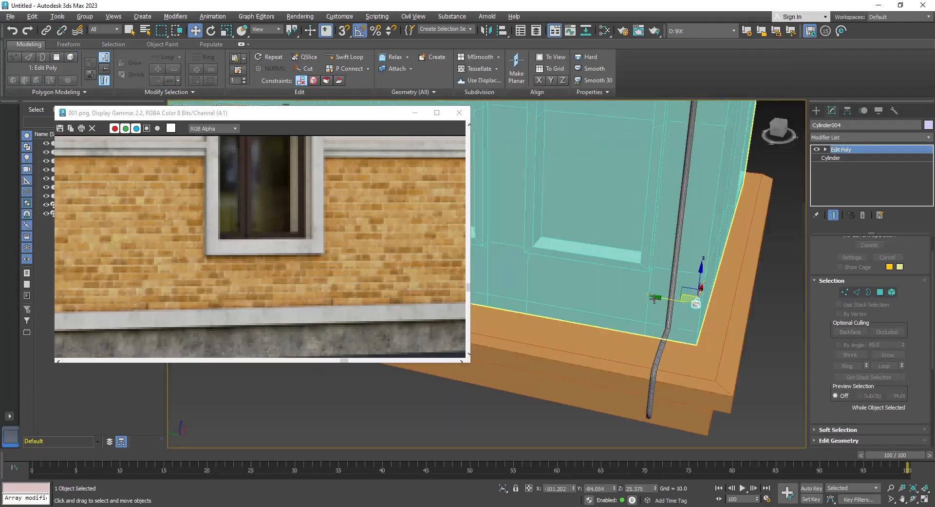
{"action": "left_click_drag", "start_coordinate": [658, 296], "coordinate": [631, 291]}
{"action": "key", "text": "z"}
{"action": "middle_click_drag", "start_coordinate": [650, 323], "coordinate": [772, 360]}
{"action": "left_click_drag", "start_coordinate": [569, 325], "coordinate": [585, 326]}
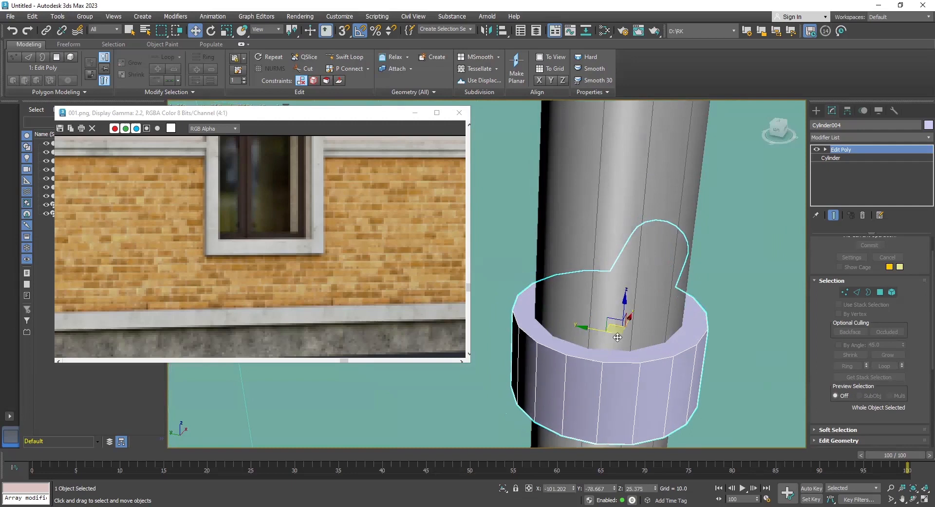
Step: Clone the bracket upward along the downpipe as 2 copies spaced about 28.2 apart
{"action": "scroll", "coordinate": [585, 326], "scroll_direction": "down", "scroll_amount": 8}
{"action": "middle_click_drag", "start_coordinate": [638, 351], "coordinate": [604, 334], "text": "alt"}
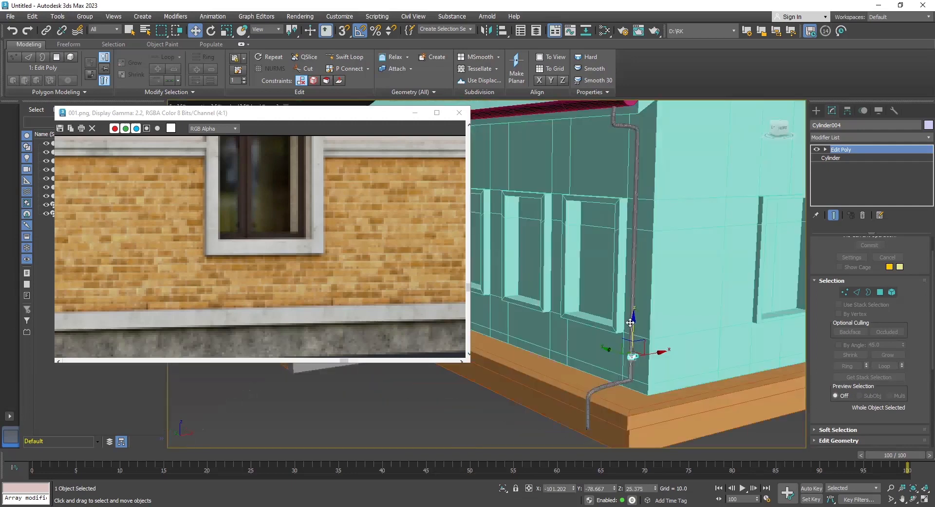
{"action": "left_click_drag", "start_coordinate": [634, 322], "coordinate": [636, 230], "text": "shift"}
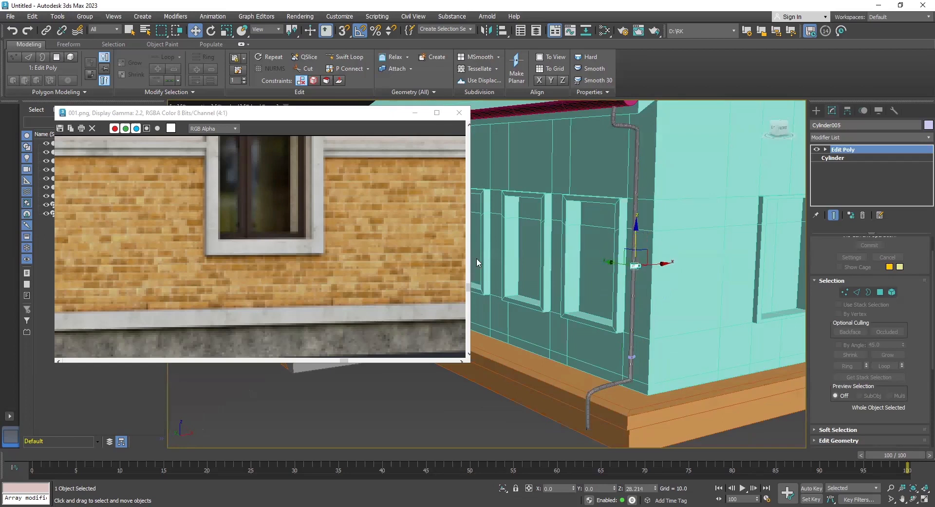
{"action": "left_click_drag", "start_coordinate": [477, 261], "coordinate": [477, 261], "text": "shift"}
{"action": "left_click", "coordinate": [492, 261]}
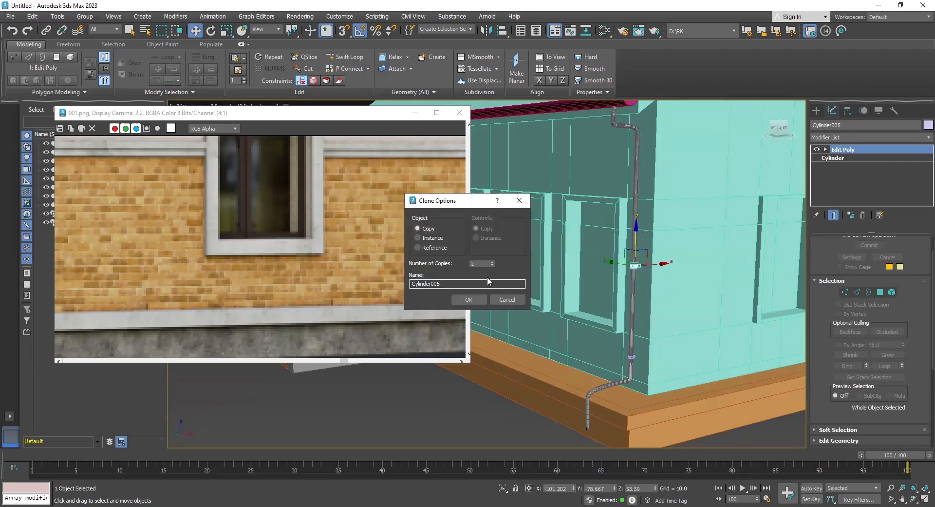
{"action": "left_click", "coordinate": [469, 299]}
{"action": "scroll", "coordinate": [727, 379], "scroll_direction": "down", "scroll_amount": 5}
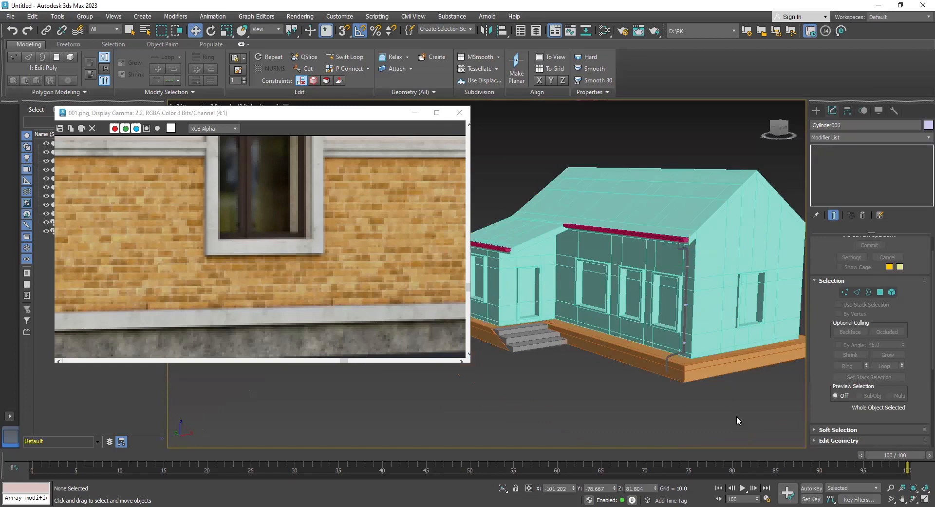
{"action": "left_click", "coordinate": [737, 416]}
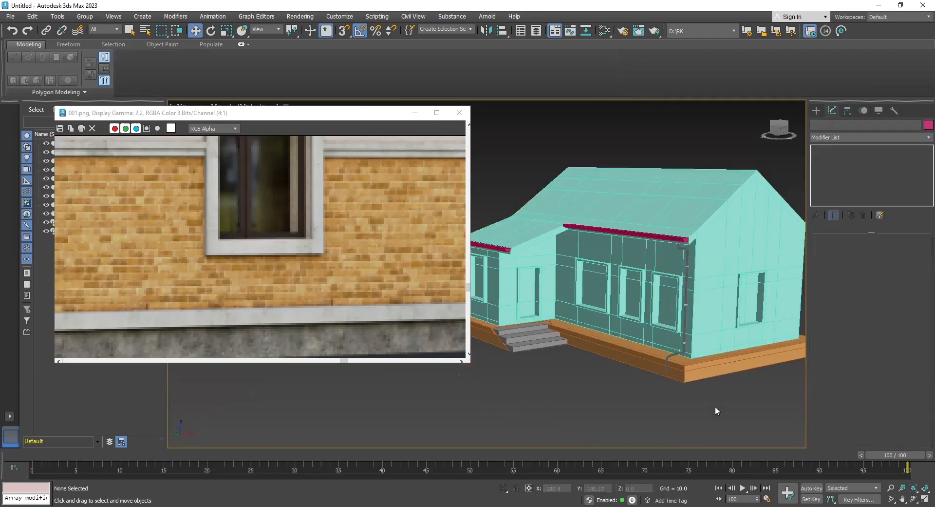
Step: Save the scene as Set_Model_03 in the scenes folder
{"action": "key", "text": "ctrl+s"}
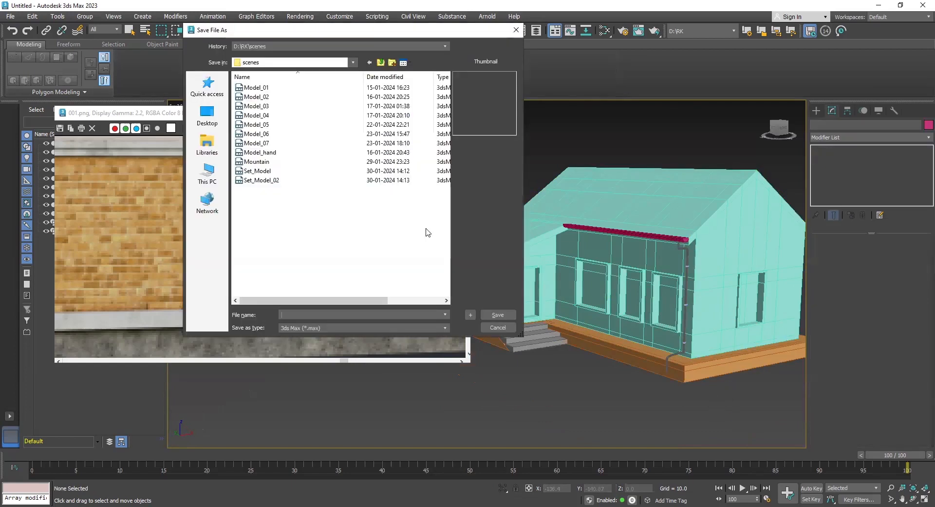
{"action": "left_click", "coordinate": [255, 171]}
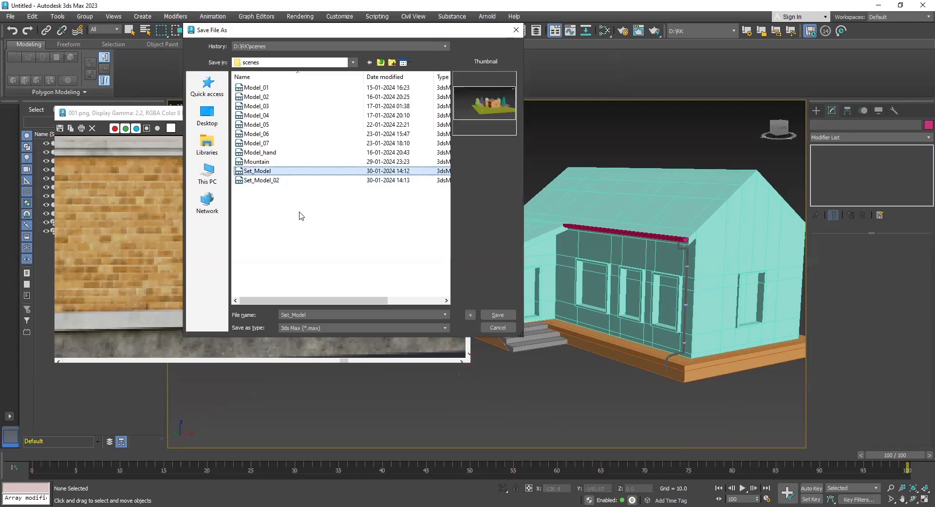
{"action": "left_click", "coordinate": [290, 180]}
{"action": "left_click", "coordinate": [361, 314]}
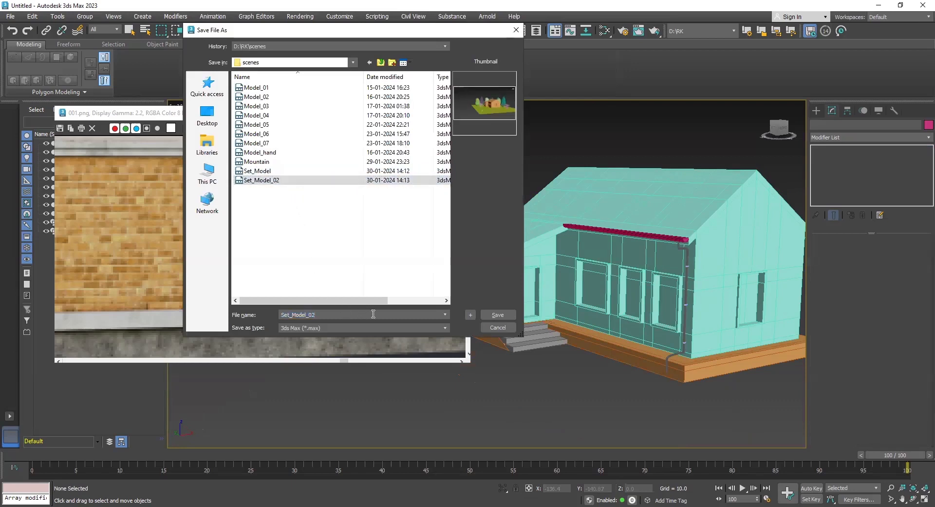
{"action": "key", "text": "BackSpace"}
{"action": "type", "text": "3"}
{"action": "key", "text": "Return"}
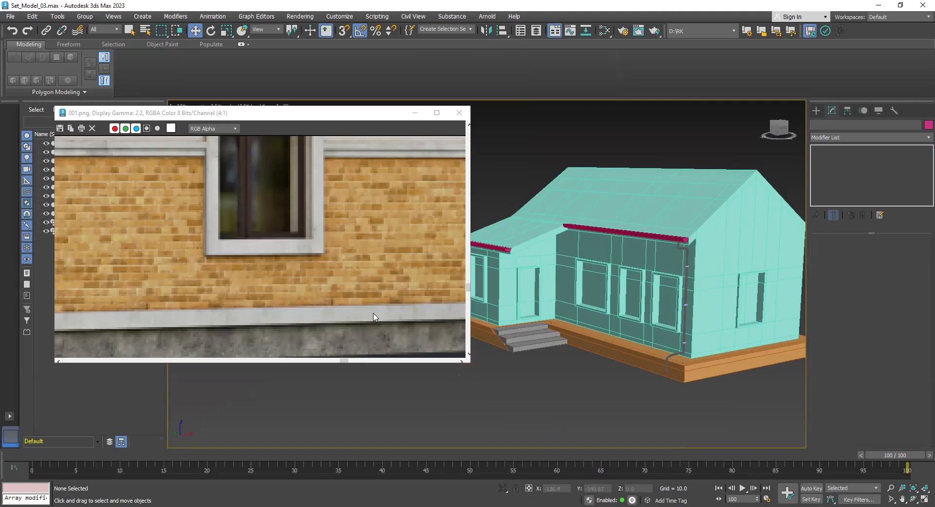
Step: Examine the windows, frames and wall trim of the house in reference image 001
{"action": "scroll", "coordinate": [285, 259], "scroll_direction": "down", "scroll_amount": 3}
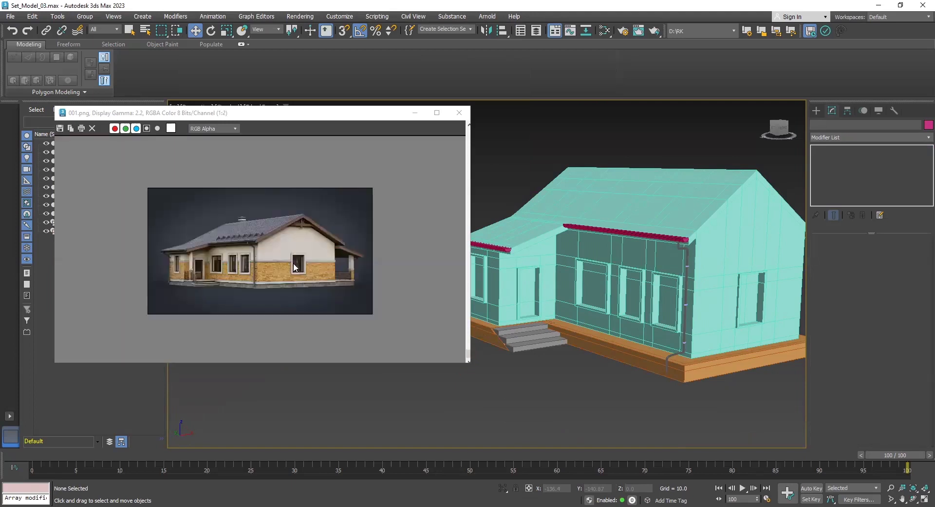
{"action": "scroll", "coordinate": [178, 256], "scroll_direction": "up", "scroll_amount": 3}
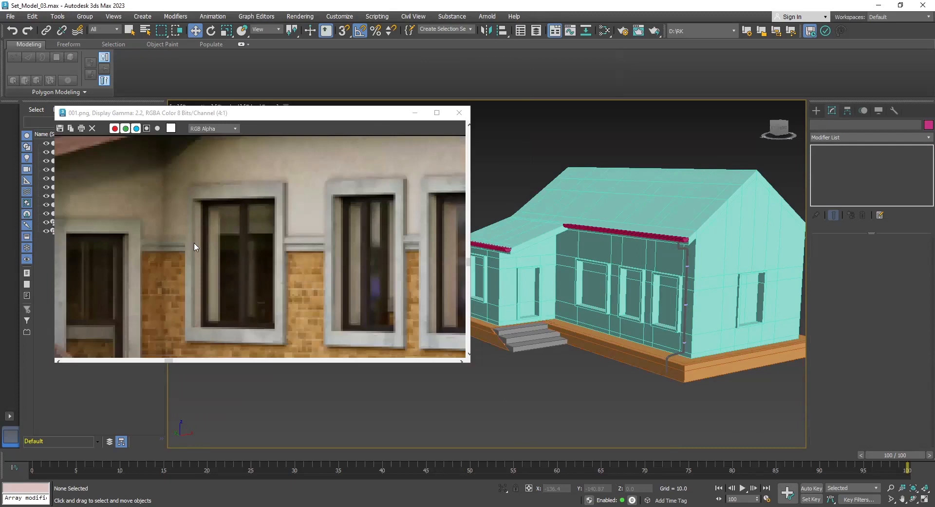
{"action": "scroll", "coordinate": [194, 246], "scroll_direction": "down", "scroll_amount": 2}
{"action": "scroll", "coordinate": [287, 249], "scroll_direction": "up", "scroll_amount": 1}
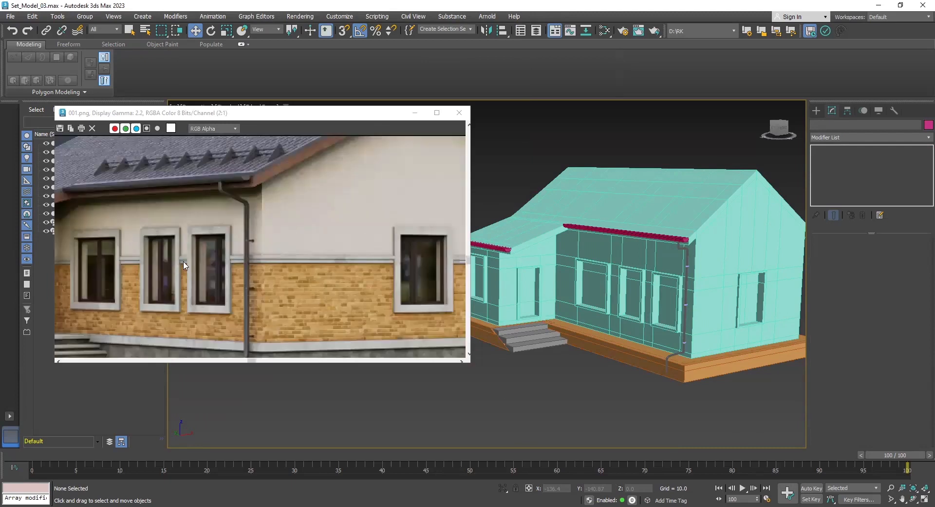
{"action": "scroll", "coordinate": [184, 264], "scroll_direction": "up", "scroll_amount": 1}
{"action": "scroll", "coordinate": [166, 269], "scroll_direction": "down", "scroll_amount": 4}
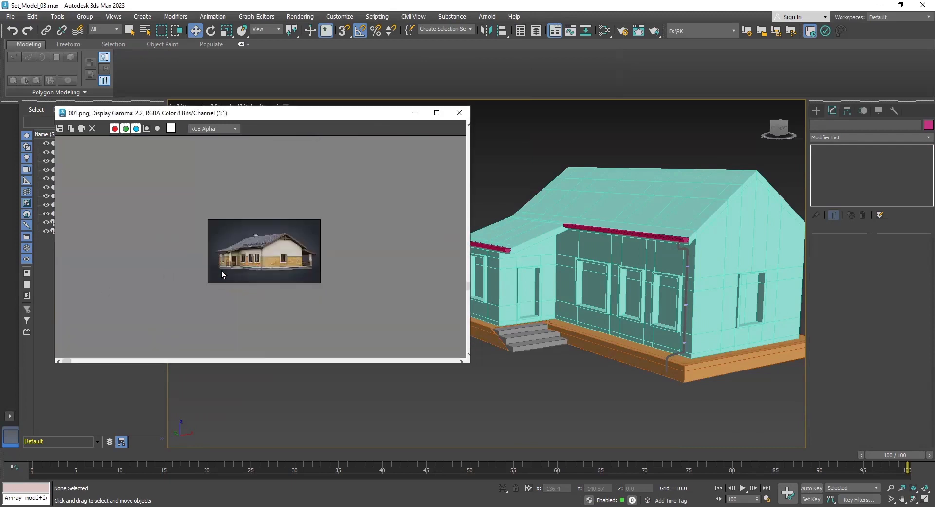
{"action": "scroll", "coordinate": [221, 270], "scroll_direction": "up", "scroll_amount": 3}
{"action": "scroll", "coordinate": [103, 284], "scroll_direction": "down", "scroll_amount": 1}
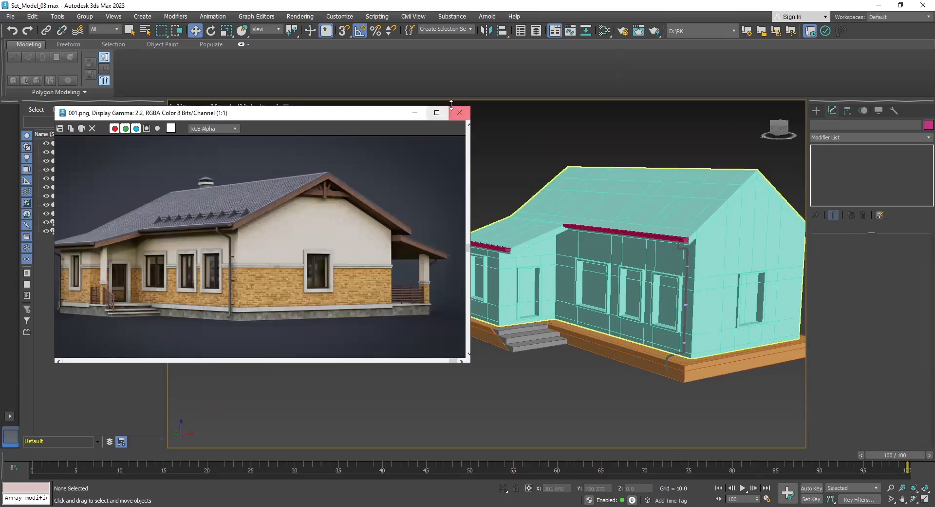
Step: Minimize the reference image and create a tall, narrow box beside the house as the base of the chimney
{"action": "left_click", "coordinate": [415, 113]}
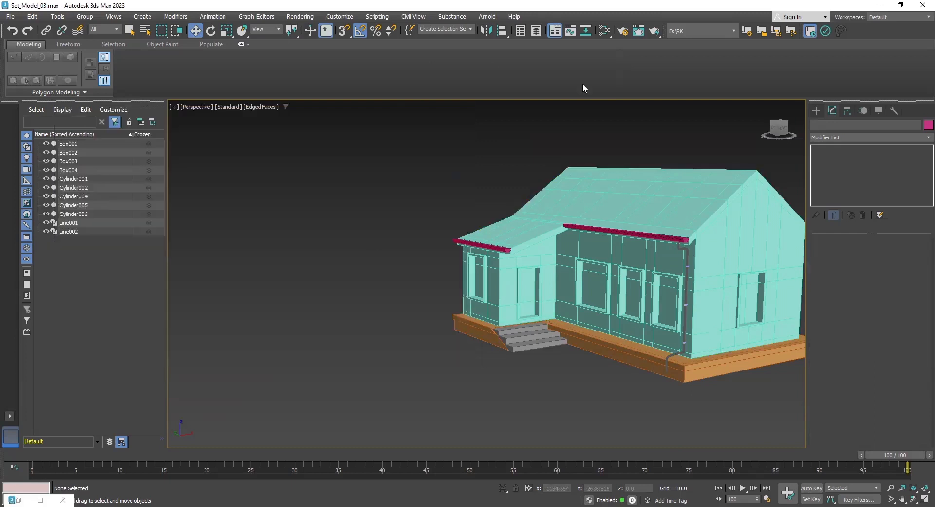
{"action": "left_click", "coordinate": [817, 112]}
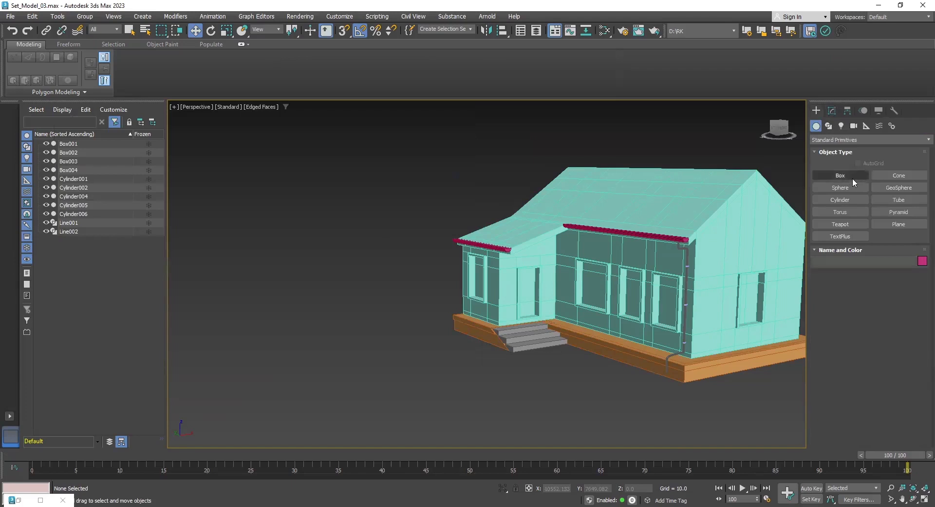
{"action": "left_click", "coordinate": [852, 177]}
{"action": "left_click_drag", "start_coordinate": [413, 403], "coordinate": [362, 387]}
{"action": "left_click", "coordinate": [387, 295]}
Step: Add an Edit Poly modifier to the new chimney box
{"action": "left_click", "coordinate": [832, 111]}
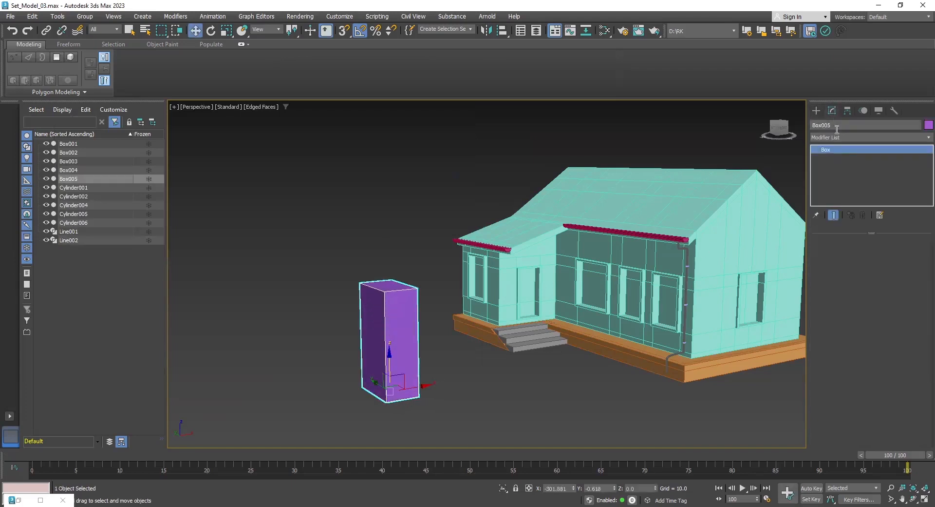
{"action": "left_click", "coordinate": [846, 138]}
{"action": "type", "text": "de"}
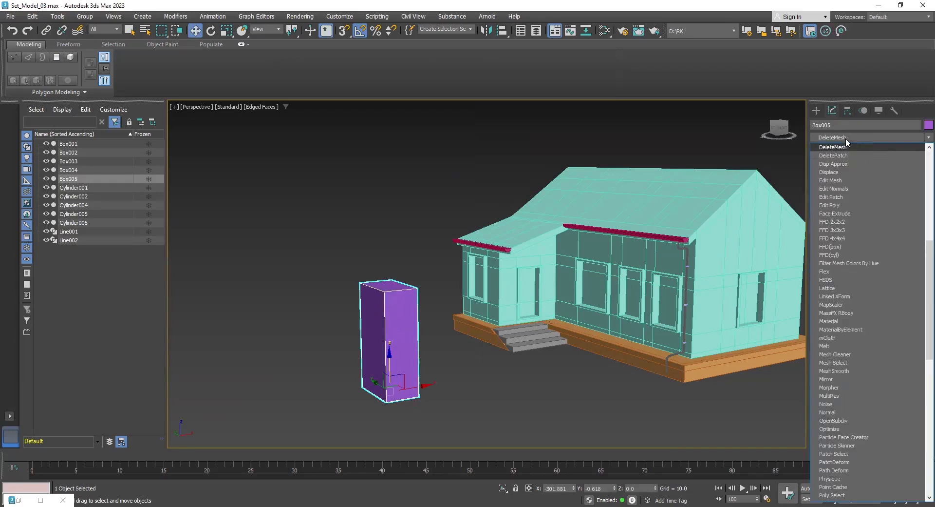
{"action": "type", "text": "e"}
{"action": "key", "text": "Down"}
{"action": "key", "text": "Down"}
{"action": "key", "text": "Down"}
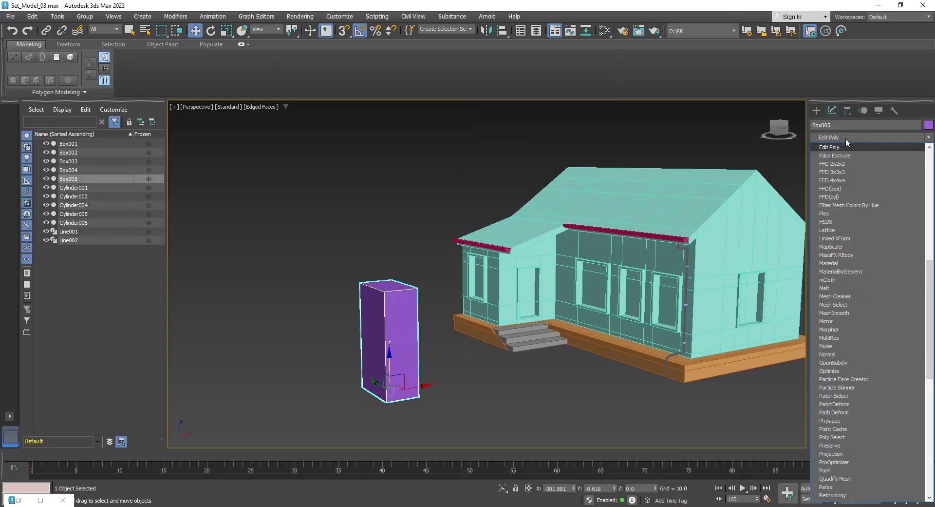
{"action": "key", "text": "Return"}
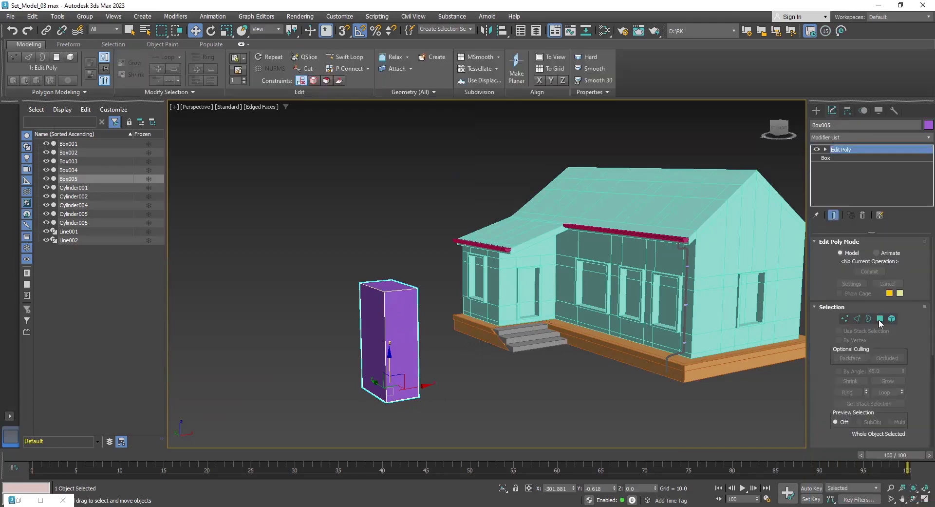
Step: Inset the chimney box's top polygon slightly
{"action": "key", "text": "4"}
{"action": "left_click", "coordinate": [386, 285]}
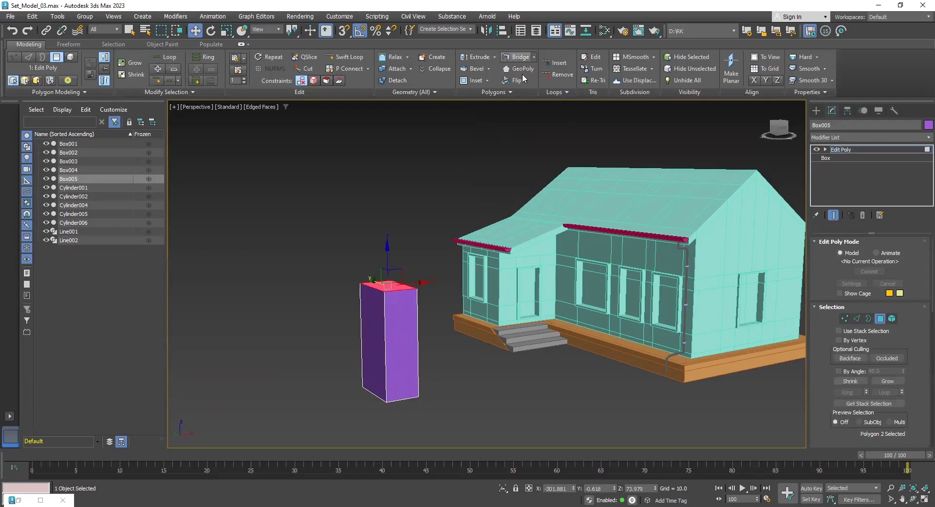
{"action": "left_click", "coordinate": [481, 79]}
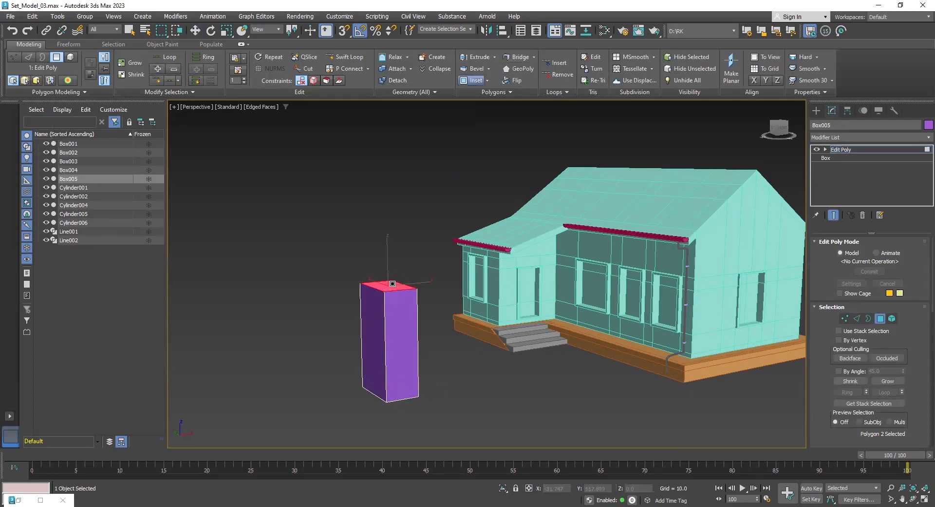
{"action": "left_click_drag", "start_coordinate": [388, 278], "coordinate": [492, 277]}
Step: Extrude the inset top polygon slightly and scale it to about 209% so it overhangs the chimney shaft
{"action": "left_click", "coordinate": [477, 57]}
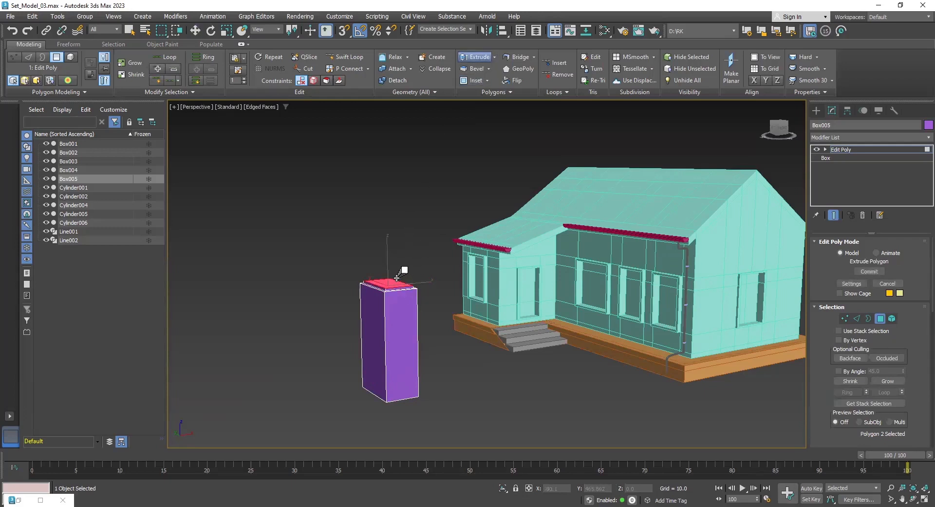
{"action": "key", "text": "r"}
{"action": "left_click_drag", "start_coordinate": [385, 280], "coordinate": [372, 215]}
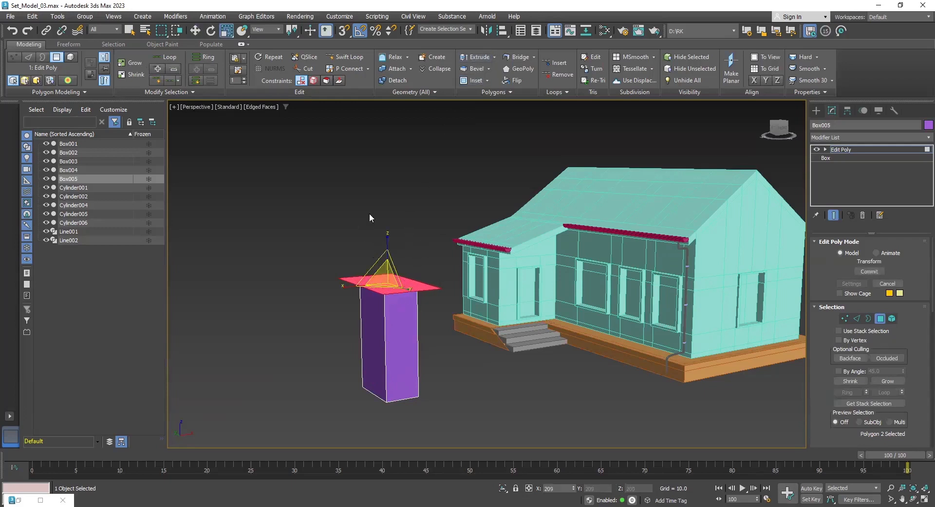
Step: Extrude the overhanging polygon into a thick cap slab and bevel its top upward into an inward taper
{"action": "left_click", "coordinate": [477, 57]}
{"action": "left_click_drag", "start_coordinate": [411, 281], "coordinate": [411, 242]}
{"action": "left_click", "coordinate": [474, 68]}
{"action": "left_click_drag", "start_coordinate": [399, 265], "coordinate": [402, 210]}
{"action": "left_click", "coordinate": [403, 215]}
Step: Extrude the tapered chimney top once more and scale the top face down to about 35%
{"action": "left_click", "coordinate": [478, 57]}
{"action": "left_click_drag", "start_coordinate": [404, 241], "coordinate": [406, 205]}
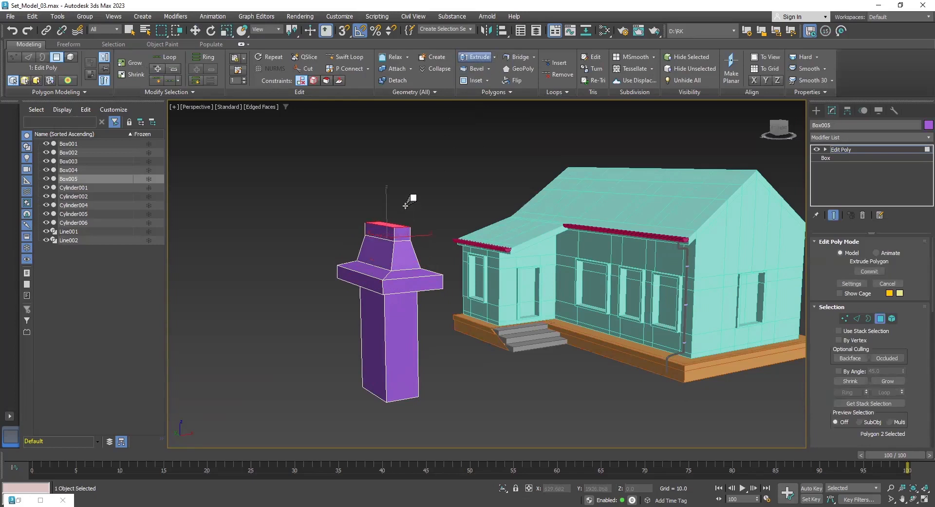
{"action": "key", "text": "r"}
{"action": "left_click_drag", "start_coordinate": [400, 233], "coordinate": [454, 289]}
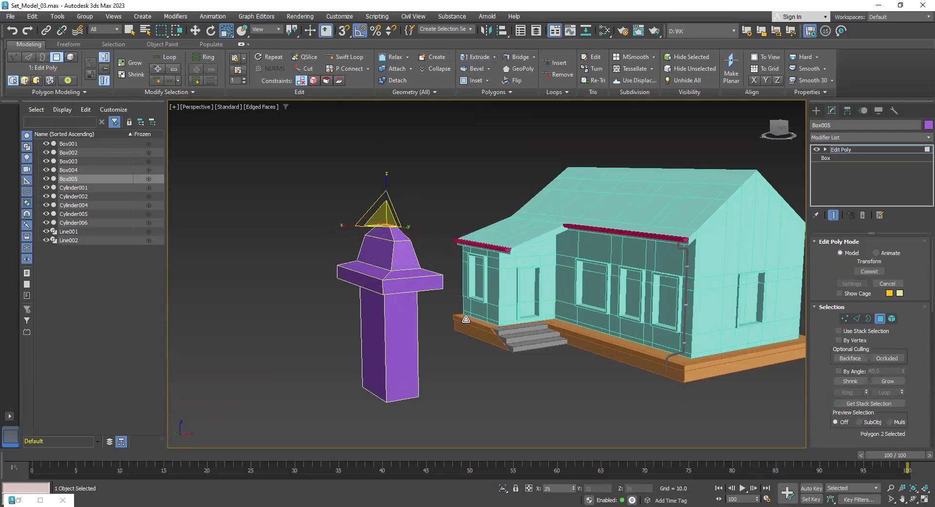
Step: Leave polygon editing, resize the whole chimney and move it onto the house roof
{"action": "middle_click_drag", "start_coordinate": [471, 341], "coordinate": [521, 311], "text": "alt"}
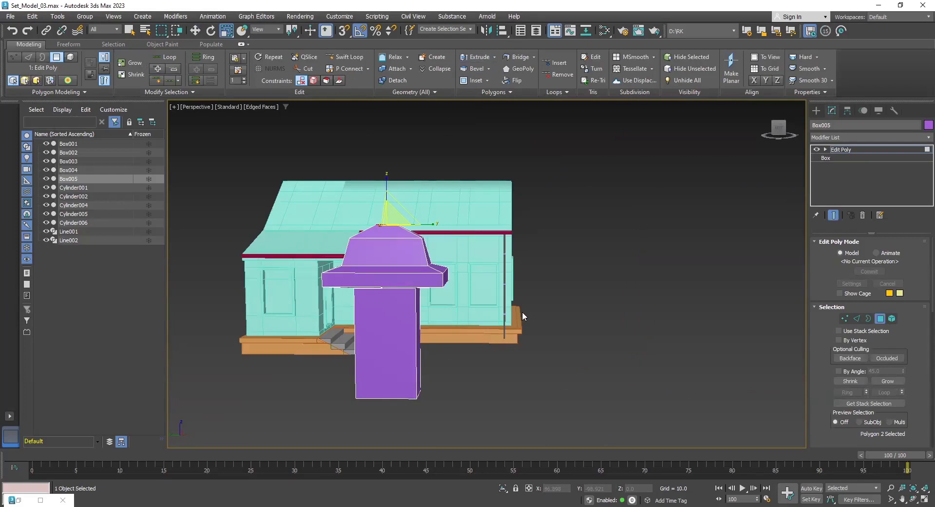
{"action": "left_click", "coordinate": [880, 319]}
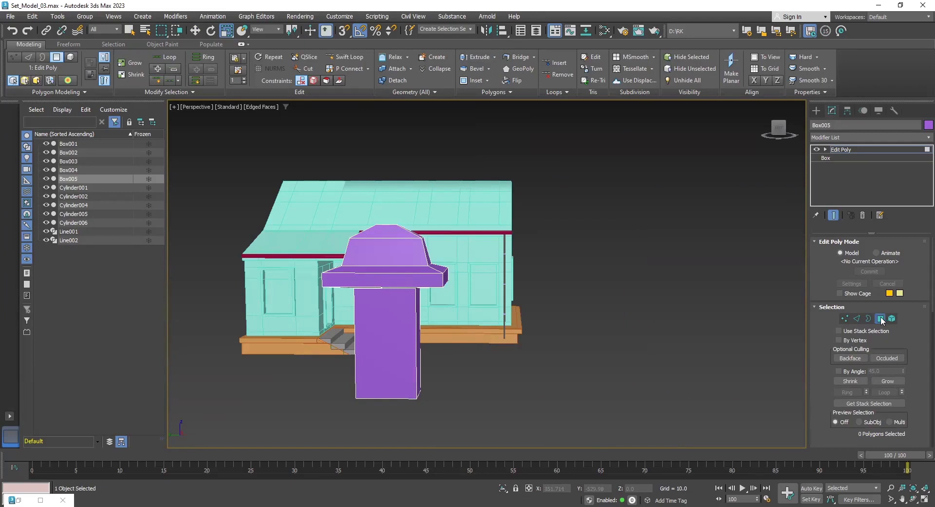
{"action": "left_click_drag", "start_coordinate": [383, 393], "coordinate": [389, 311]}
{"action": "middle_click_drag", "start_coordinate": [389, 310], "coordinate": [399, 370], "text": "alt"}
{"action": "key", "text": "w"}
{"action": "left_click_drag", "start_coordinate": [399, 382], "coordinate": [583, 242]}
Step: Scale the chimney down further and reposition it on the roof slope near the side extension
{"action": "key", "text": "r"}
{"action": "mouse_move", "coordinate": [583, 242]}
{"action": "middle_mouse_down", "text": "alt"}
{"action": "mouse_move", "coordinate": [599, 243]}
{"action": "mouse_move", "coordinate": [577, 252]}
{"action": "middle_mouse_up", "text": "alt"}
{"action": "left_click_drag", "start_coordinate": [526, 254], "coordinate": [495, 256]}
{"action": "middle_click_drag", "start_coordinate": [534, 262], "coordinate": [551, 253], "text": "alt"}
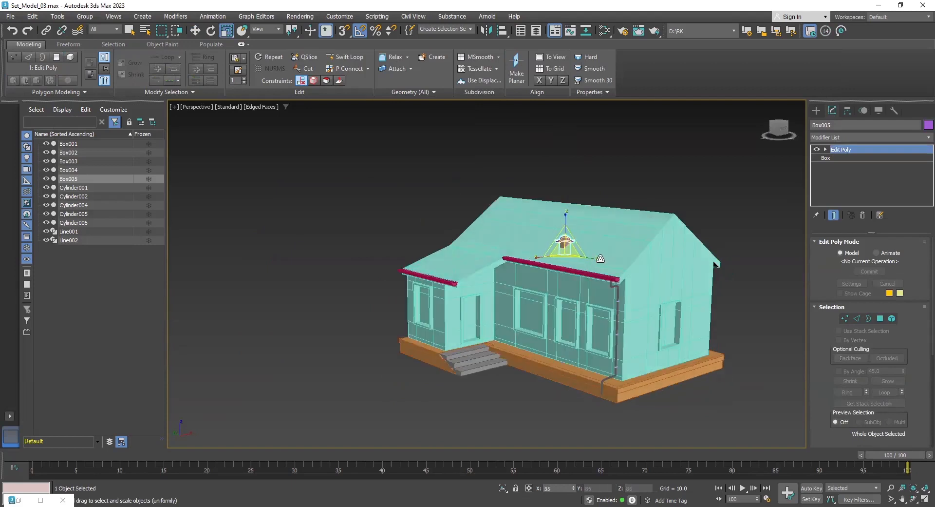
{"action": "key", "text": "w"}
{"action": "left_click_drag", "start_coordinate": [541, 229], "coordinate": [456, 215]}
{"action": "left_click", "coordinate": [708, 215]}
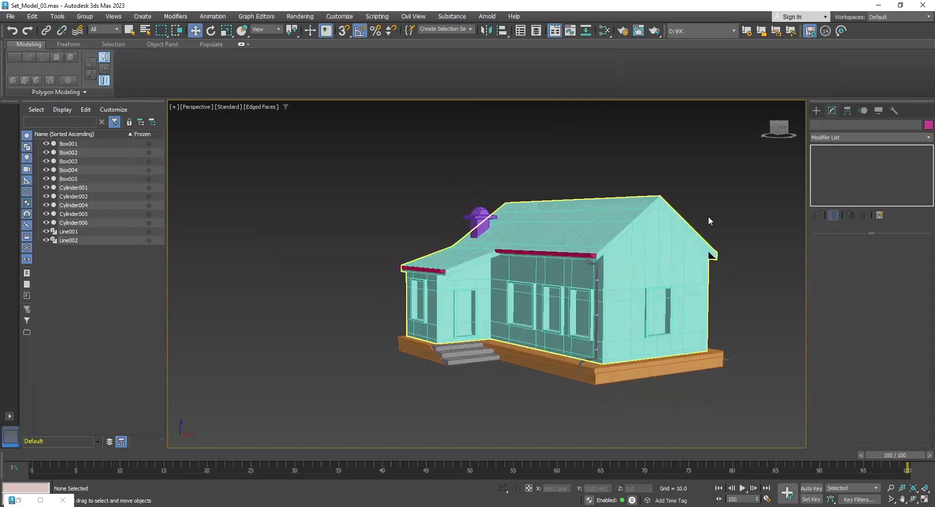
Step: Create a ground plane about 708 by 464 beneath the house
{"action": "scroll", "coordinate": [708, 215], "scroll_direction": "down", "scroll_amount": 3}
{"action": "key", "text": "ctrl+a"}
{"action": "left_click", "coordinate": [817, 110]}
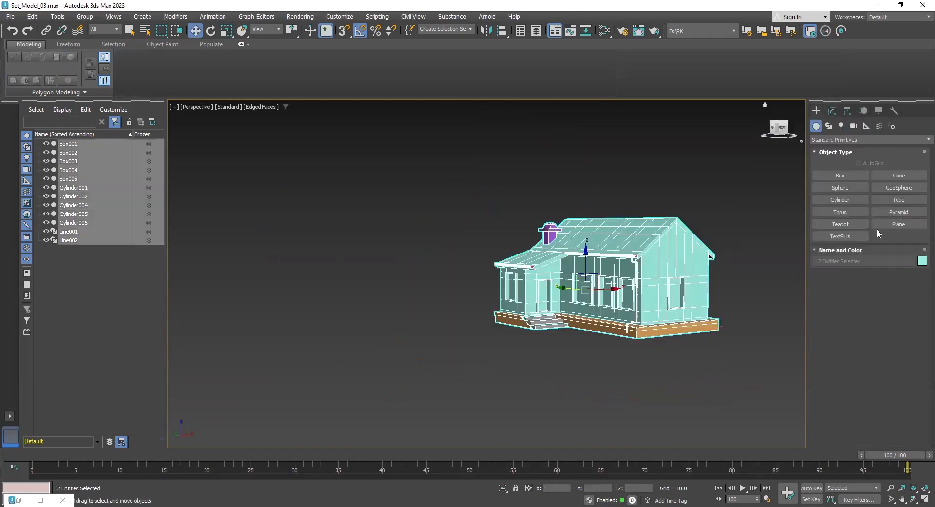
{"action": "left_click", "coordinate": [892, 224]}
{"action": "left_click_drag", "start_coordinate": [780, 128], "coordinate": [775, 161]}
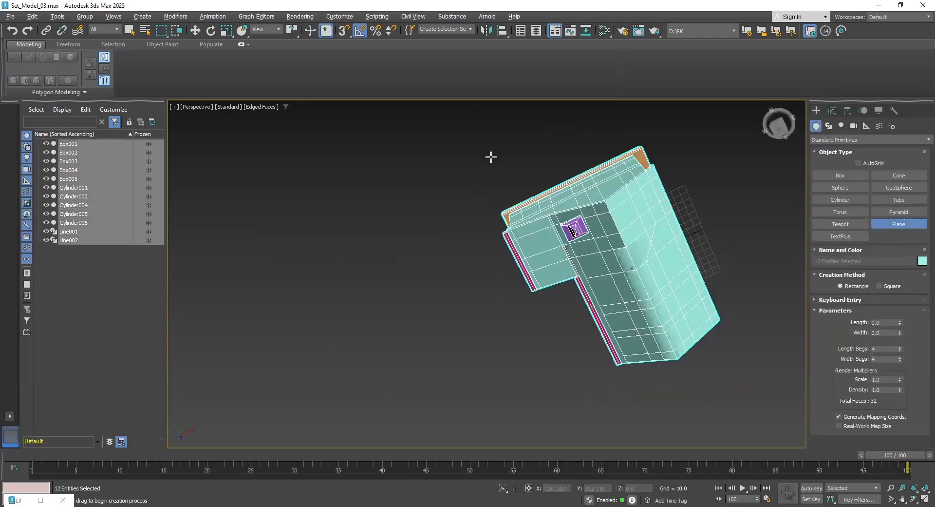
{"action": "left_click_drag", "start_coordinate": [800, 393], "coordinate": [509, 278]}
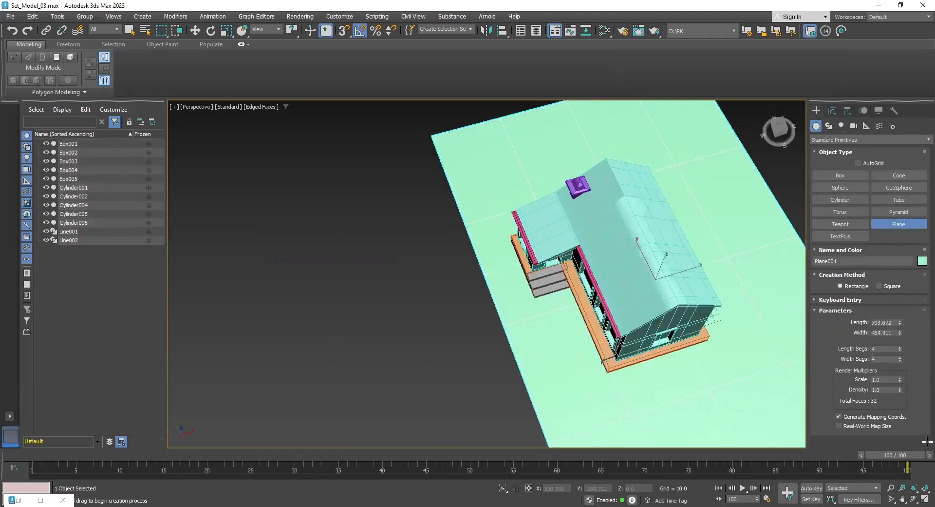
Step: Stretch the ground plane along X to about 130%
{"action": "key", "text": "w"}
{"action": "middle_click_drag", "start_coordinate": [510, 278], "coordinate": [653, 281], "text": "alt"}
{"action": "key", "text": "r"}
{"action": "left_click_drag", "start_coordinate": [634, 258], "coordinate": [624, 297]}
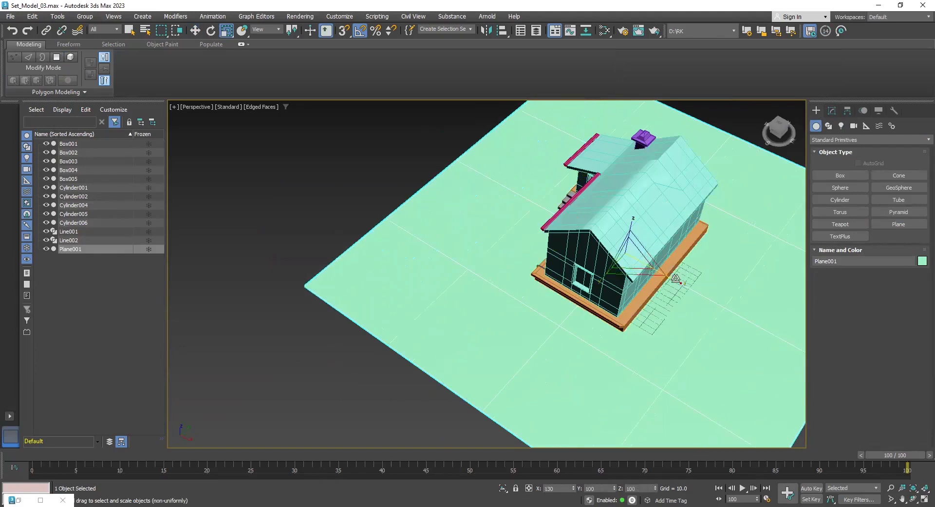
{"action": "scroll", "coordinate": [362, 359], "scroll_direction": "down", "scroll_amount": 3}
{"action": "middle_click_drag", "start_coordinate": [362, 360], "coordinate": [414, 350], "text": "alt"}
Step: Select all objects in the scene and assign them one shared orange object color
{"action": "key", "text": "ctrl+a"}
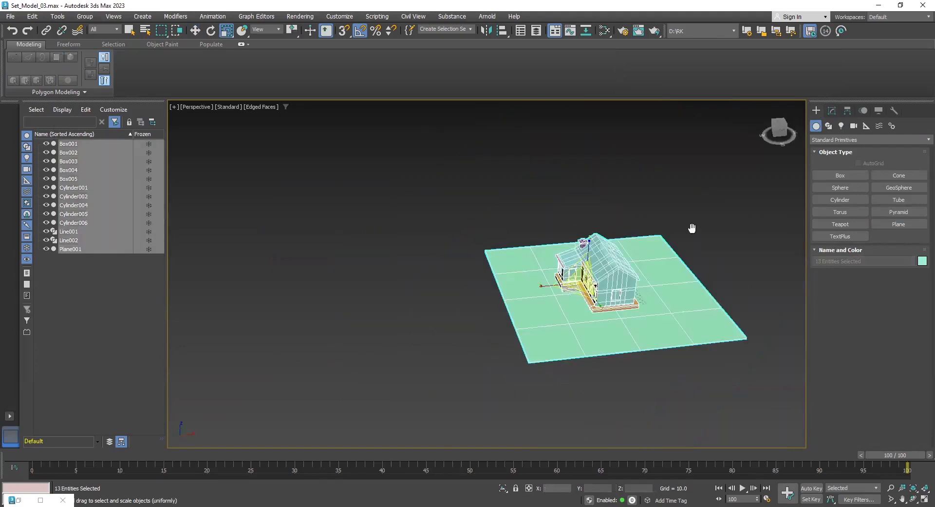
{"action": "key", "text": "z"}
{"action": "left_click", "coordinate": [922, 262]}
{"action": "left_click", "coordinate": [402, 239]}
{"action": "left_click", "coordinate": [518, 315]}
{"action": "left_click", "coordinate": [609, 368]}
{"action": "middle_click_drag", "start_coordinate": [602, 359], "coordinate": [626, 364], "text": "alt"}
{"action": "scroll", "coordinate": [622, 271], "scroll_direction": "up", "scroll_amount": 3}
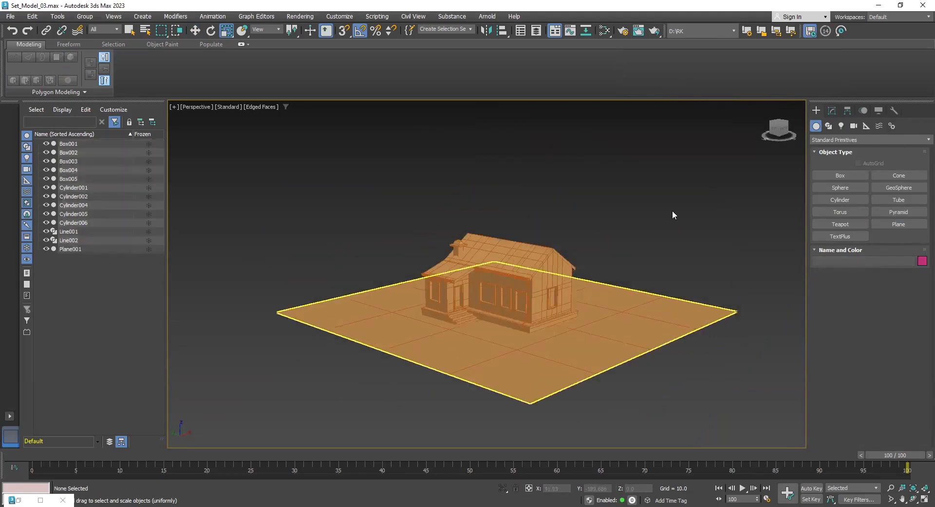
{"action": "left_click_drag", "start_coordinate": [673, 211], "coordinate": [262, 417]}
{"action": "left_click", "coordinate": [619, 238]}
Step: Scale the ground plane up uniformly so it extends far beyond the house on every side
{"action": "scroll", "coordinate": [496, 294], "scroll_direction": "up", "scroll_amount": 1}
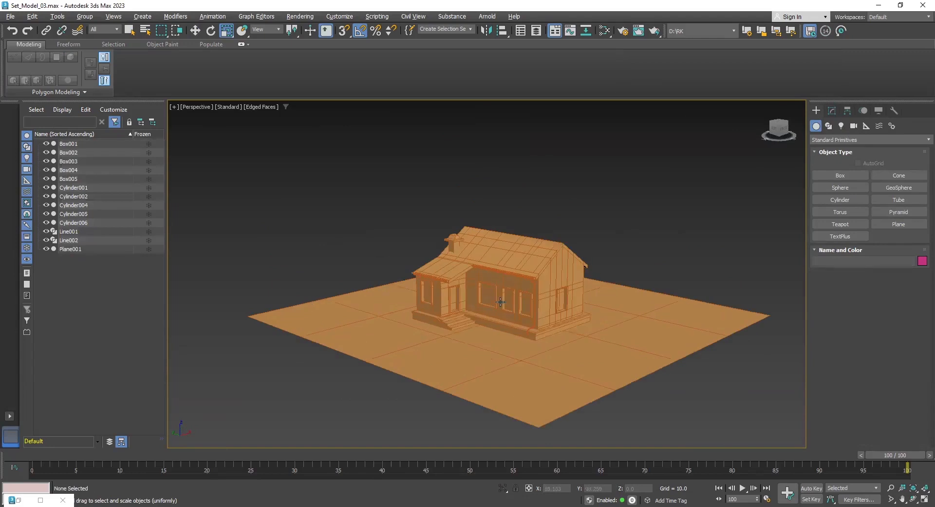
{"action": "middle_click_drag", "start_coordinate": [500, 302], "coordinate": [471, 288], "text": "alt"}
{"action": "scroll", "coordinate": [535, 303], "scroll_direction": "up", "scroll_amount": 3}
{"action": "middle_click_drag", "start_coordinate": [535, 303], "coordinate": [487, 291]}
{"action": "scroll", "coordinate": [522, 358], "scroll_direction": "down", "scroll_amount": 3}
{"action": "left_click", "coordinate": [521, 362]}
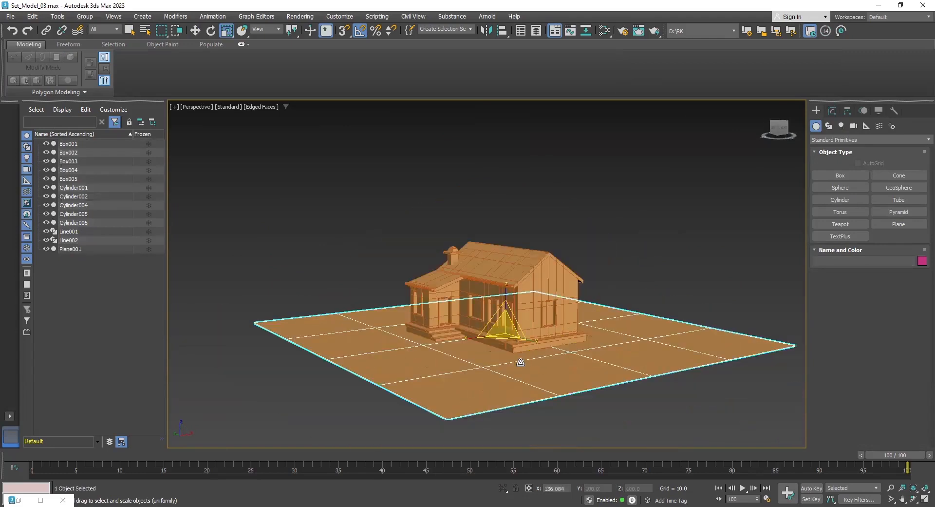
{"action": "left_click_drag", "start_coordinate": [497, 300], "coordinate": [494, 285]}
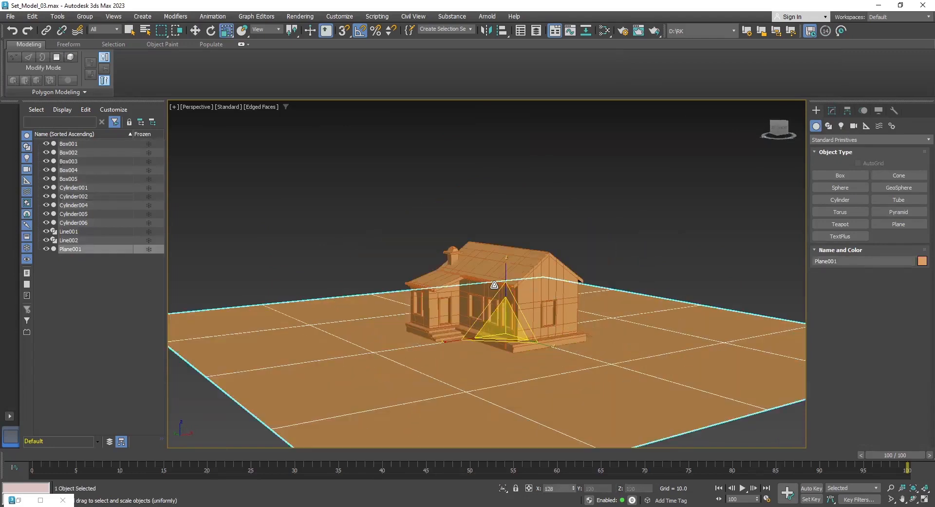
{"action": "left_click", "coordinate": [676, 200]}
Step: Place a Generic Palm from the AEC Extended foliage on the ground behind the house's side extension
{"action": "middle_click_drag", "start_coordinate": [676, 200], "coordinate": [615, 195], "text": "alt"}
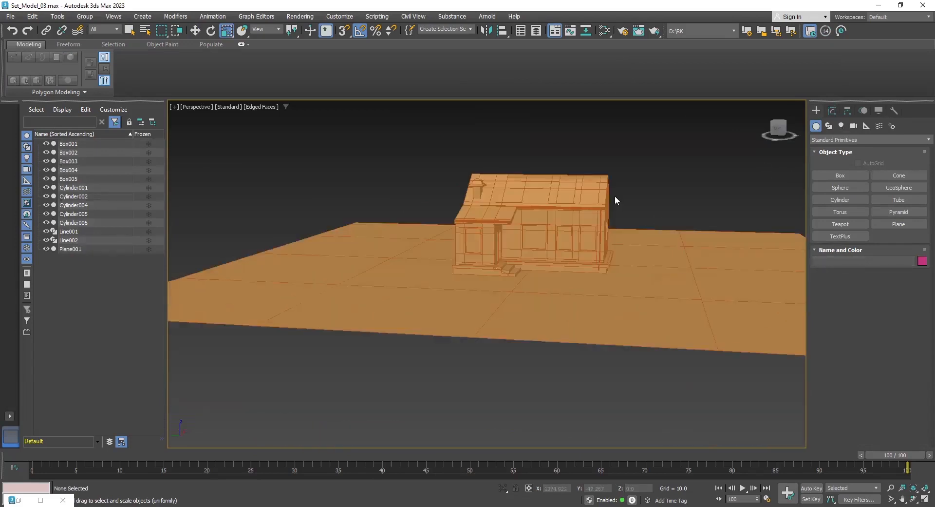
{"action": "scroll", "coordinate": [615, 195], "scroll_direction": "up", "scroll_amount": 4}
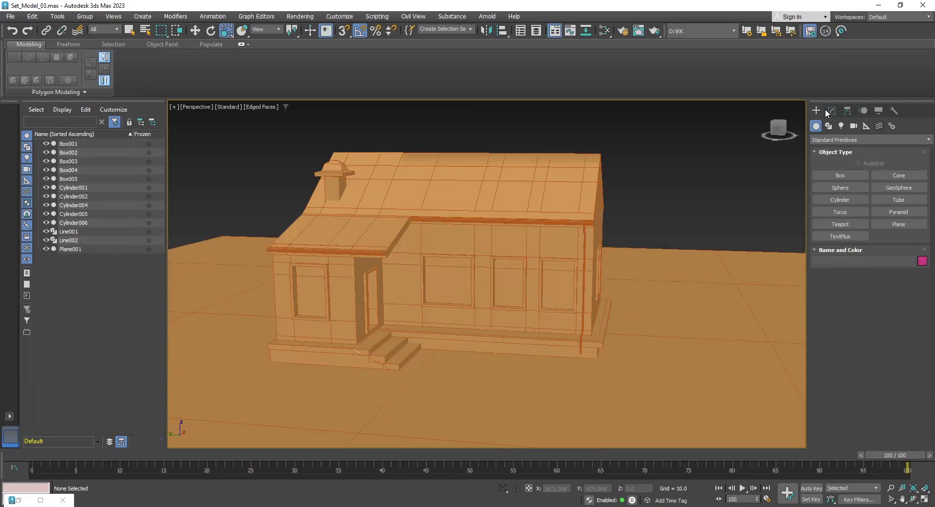
{"action": "left_click", "coordinate": [839, 139]}
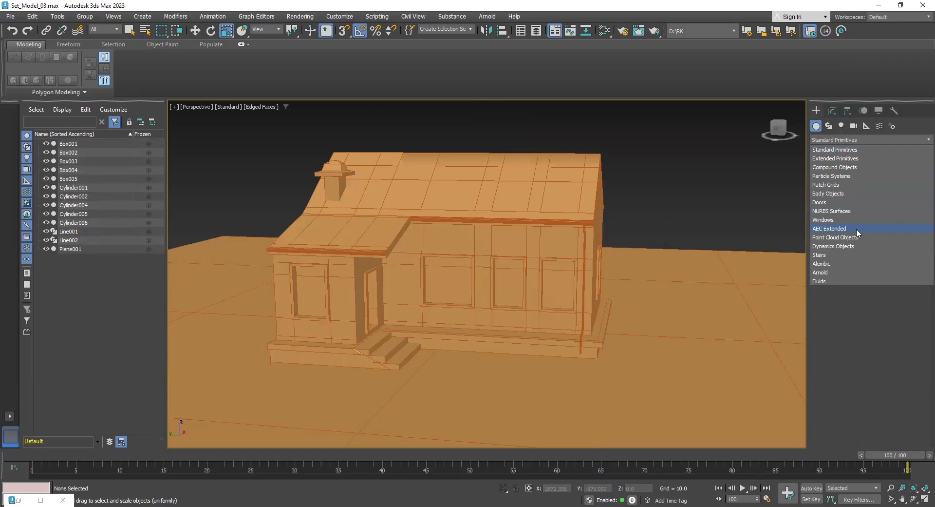
{"action": "left_click", "coordinate": [854, 226]}
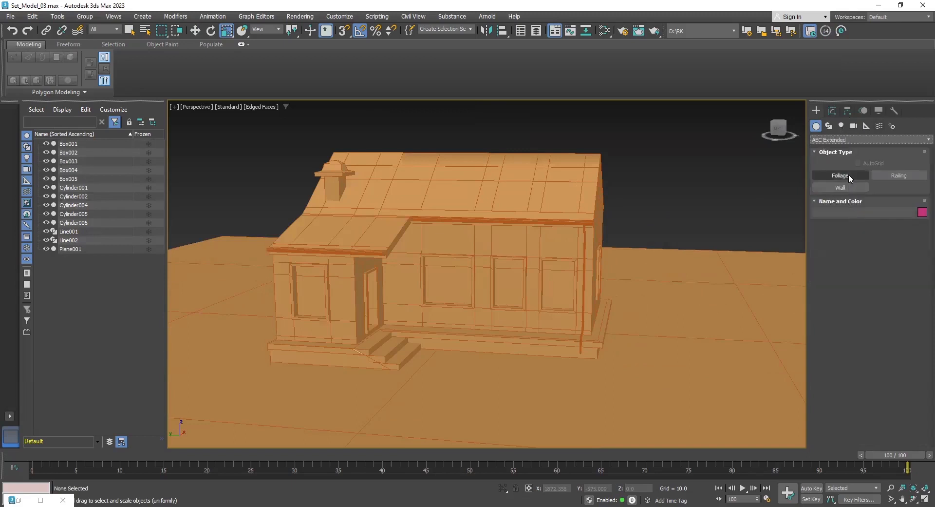
{"action": "left_click", "coordinate": [855, 175]}
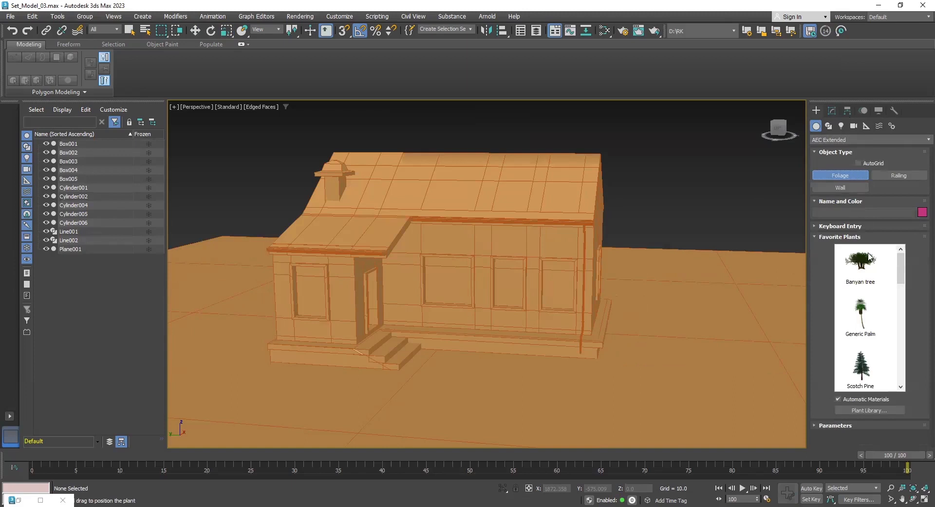
{"action": "left_click", "coordinate": [867, 321]}
{"action": "left_click", "coordinate": [264, 267]}
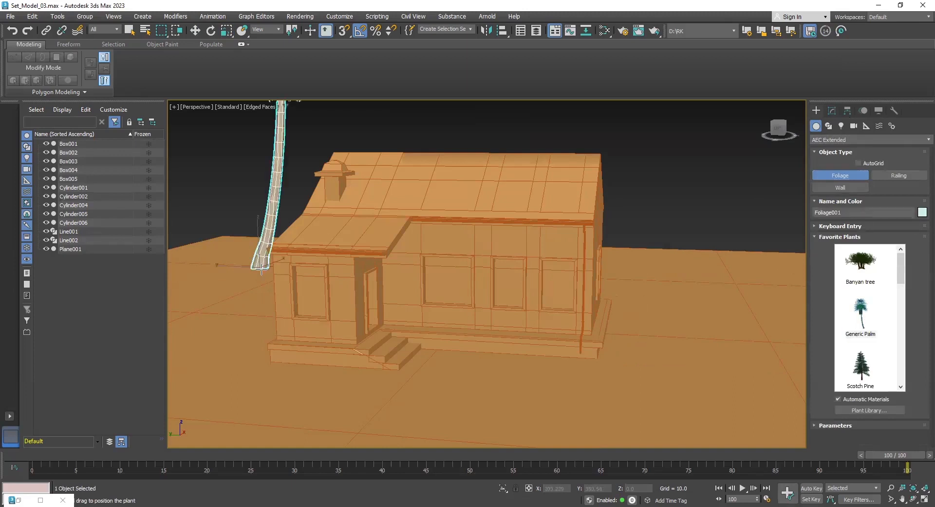
Step: Place a Scotch Pine on the ground behind the gable end of the main house
{"action": "scroll", "coordinate": [354, 394], "scroll_direction": "down", "scroll_amount": 3}
{"action": "scroll", "coordinate": [363, 358], "scroll_direction": "up", "scroll_amount": 1}
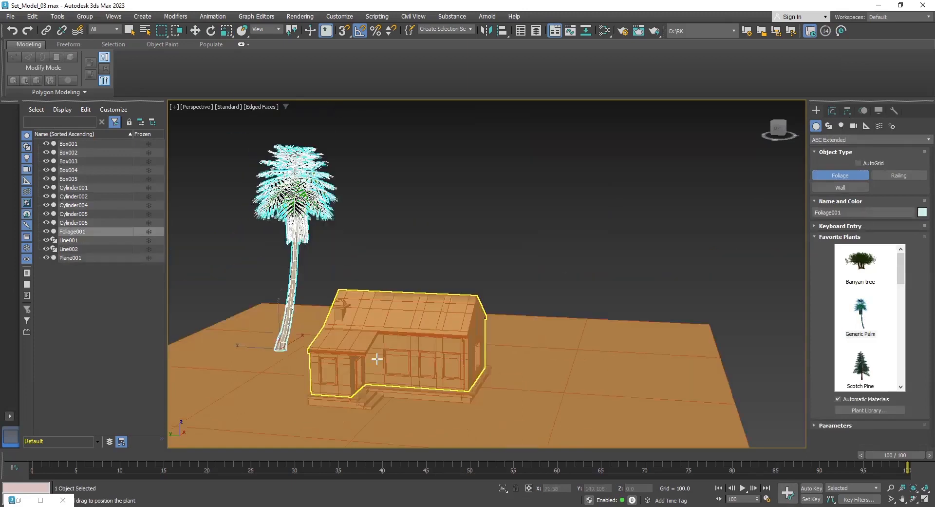
{"action": "left_click", "coordinate": [863, 370]}
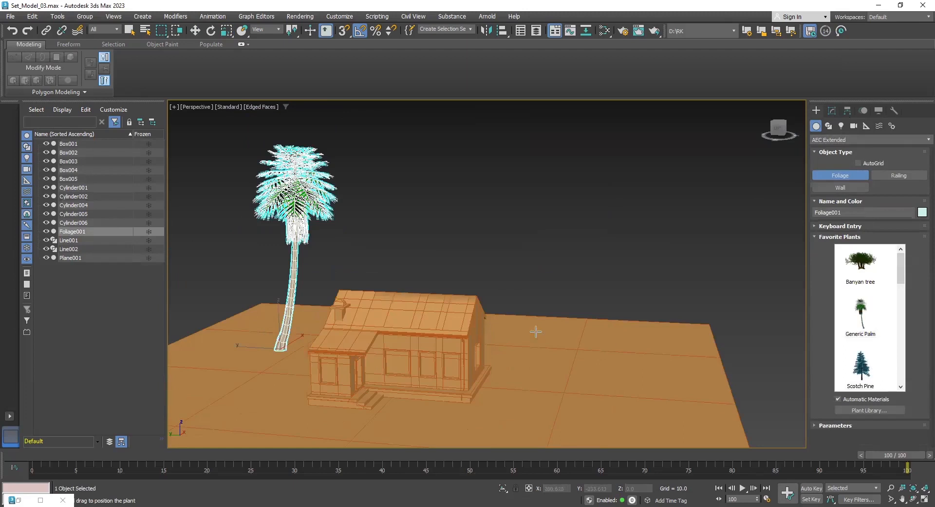
{"action": "left_click", "coordinate": [501, 331]}
{"action": "left_click", "coordinate": [526, 340]}
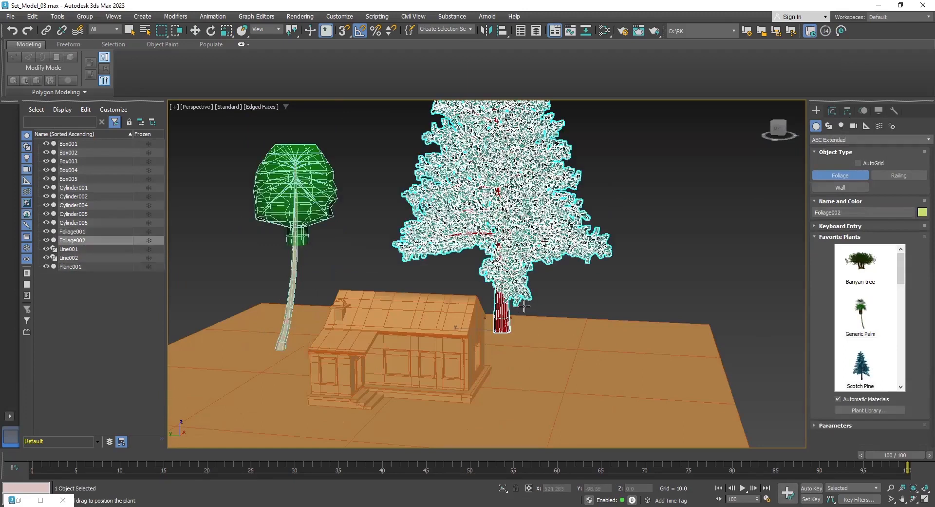
Step: Try to scale down the Scotch Pine behind the house
{"action": "key", "text": "r"}
{"action": "left_click_drag", "start_coordinate": [501, 331], "coordinate": [548, 455]}
{"action": "key", "text": "alt+z"}
{"action": "key", "text": "ctrl+z"}
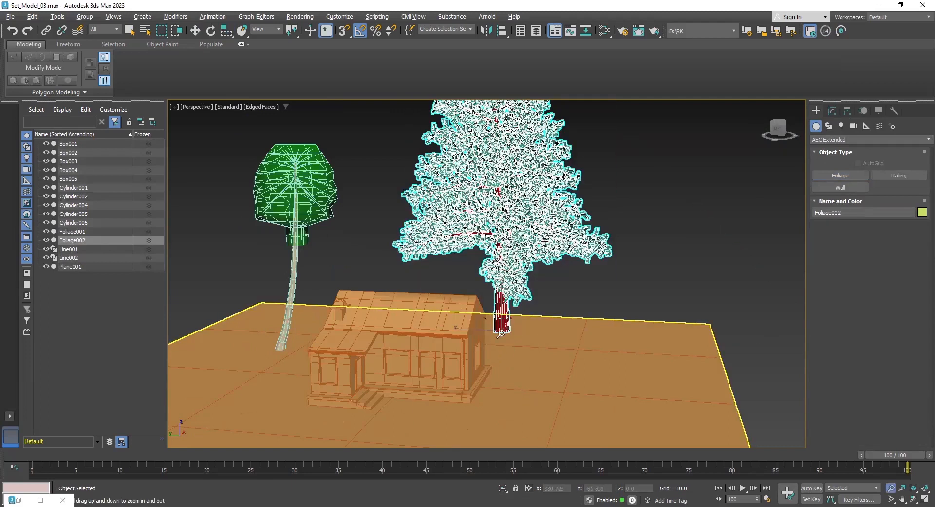
{"action": "key", "text": "e"}
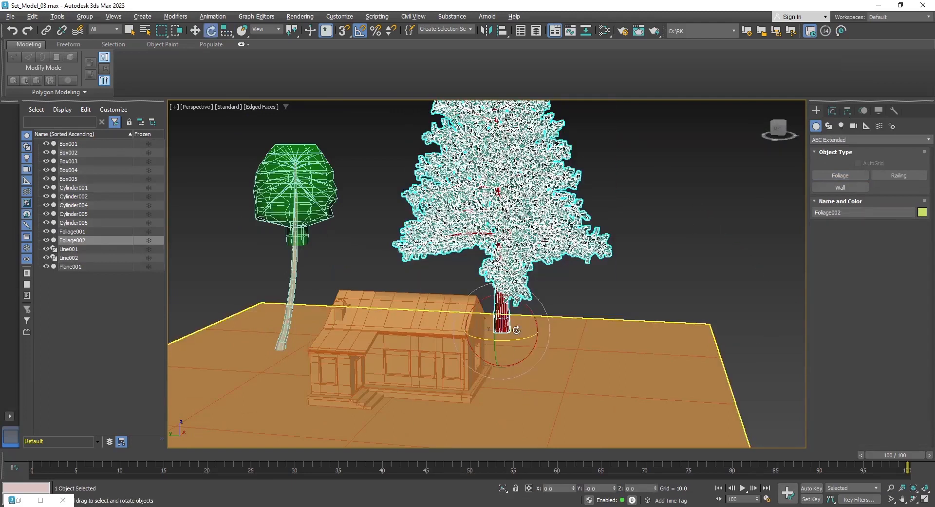
{"action": "key", "text": "r"}
{"action": "left_click_drag", "start_coordinate": [503, 328], "coordinate": [508, 345]}
{"action": "key", "text": "ctrl+z"}
{"action": "middle_click_drag", "start_coordinate": [552, 337], "coordinate": [484, 331], "text": "alt"}
{"action": "left_click_drag", "start_coordinate": [508, 337], "coordinate": [513, 352]}
{"action": "key", "text": "ctrl+z"}
{"action": "middle_click_drag", "start_coordinate": [515, 328], "coordinate": [510, 344], "text": "alt"}
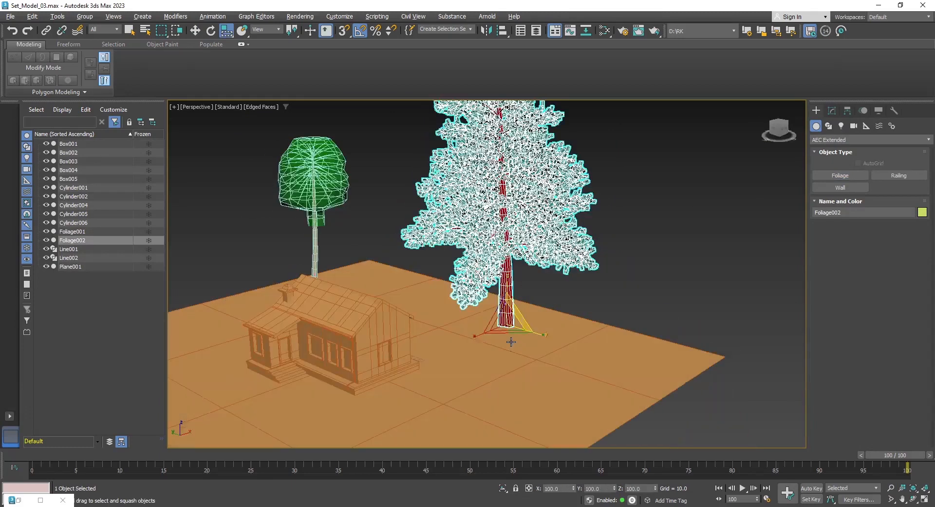
Step: Scale the Scotch Pine down uniformly to about 38.5% and the Generic Palm to about 66%
{"action": "scroll", "coordinate": [505, 291], "scroll_direction": "up", "scroll_amount": 5}
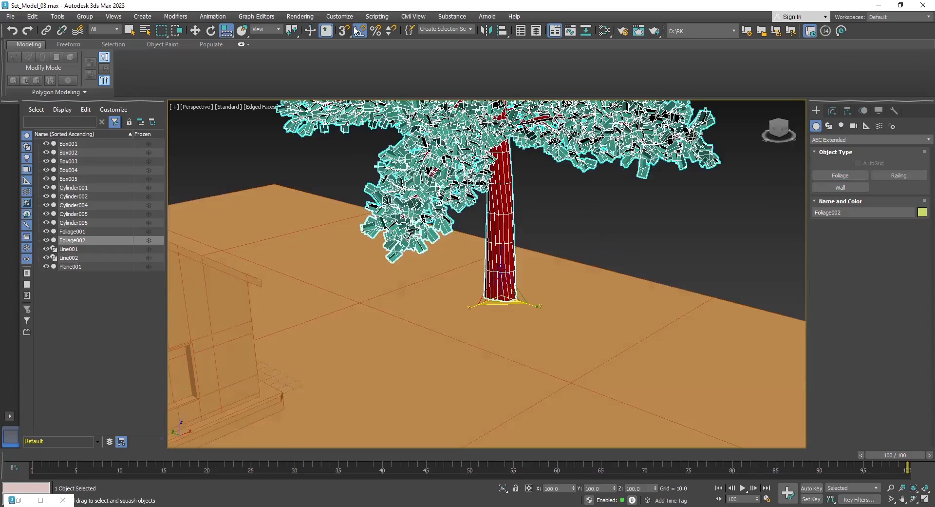
{"action": "left_click_drag", "start_coordinate": [227, 31], "coordinate": [229, 49]}
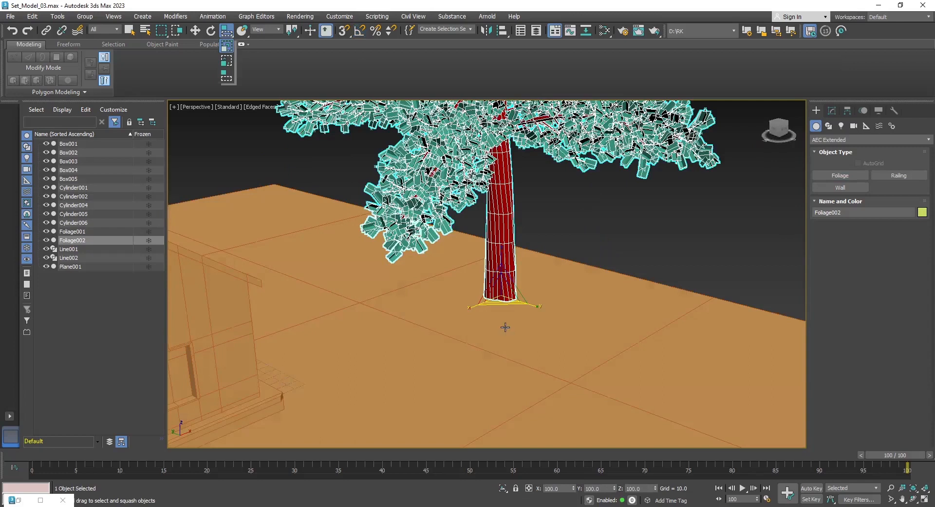
{"action": "left_click_drag", "start_coordinate": [503, 297], "coordinate": [525, 382]}
{"action": "middle_click_drag", "start_coordinate": [496, 333], "coordinate": [514, 319], "text": "alt"}
{"action": "scroll", "coordinate": [512, 319], "scroll_direction": "down", "scroll_amount": 5}
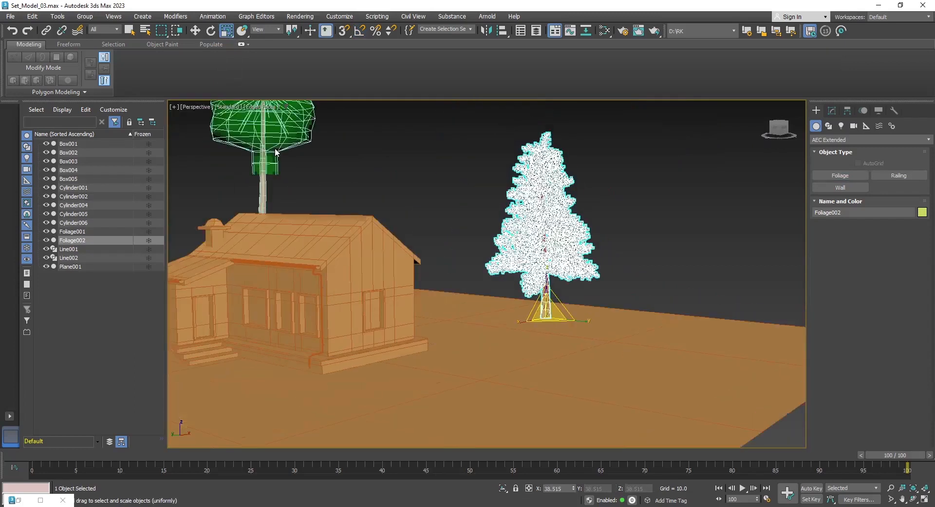
{"action": "left_click", "coordinate": [274, 150]}
{"action": "left_click_drag", "start_coordinate": [253, 314], "coordinate": [273, 334]}
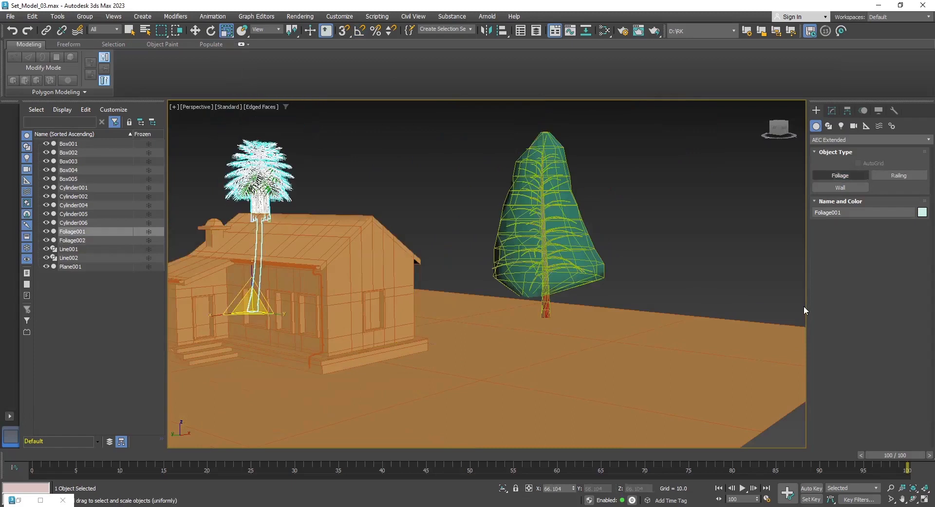
Step: Place three Euphorbia, Large Succulent plants on the ground, one near the house's gable end and two beyond the side extension
{"action": "left_click", "coordinate": [837, 176]}
{"action": "scroll", "coordinate": [860, 316], "scroll_direction": "down", "scroll_amount": 4}
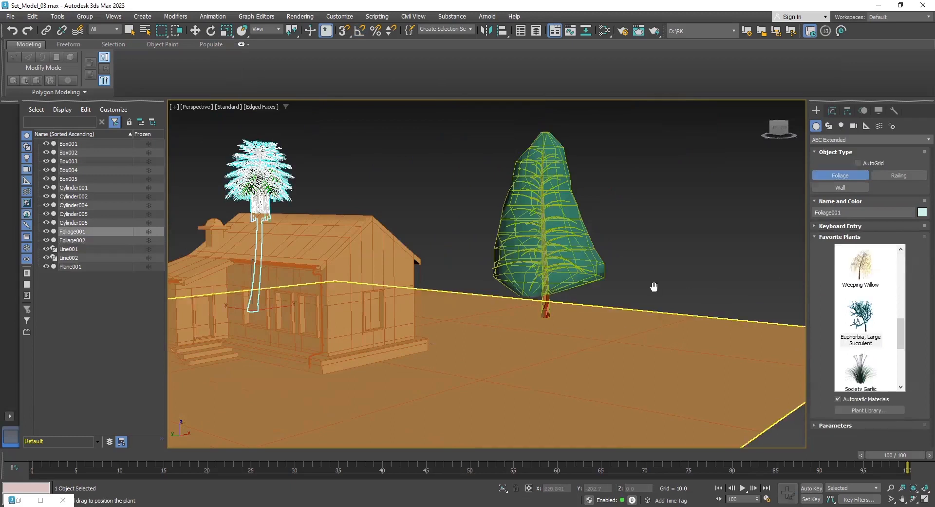
{"action": "scroll", "coordinate": [621, 327], "scroll_direction": "down", "scroll_amount": 3}
{"action": "left_click", "coordinate": [611, 317]}
{"action": "scroll", "coordinate": [610, 306], "scroll_direction": "down", "scroll_amount": 2}
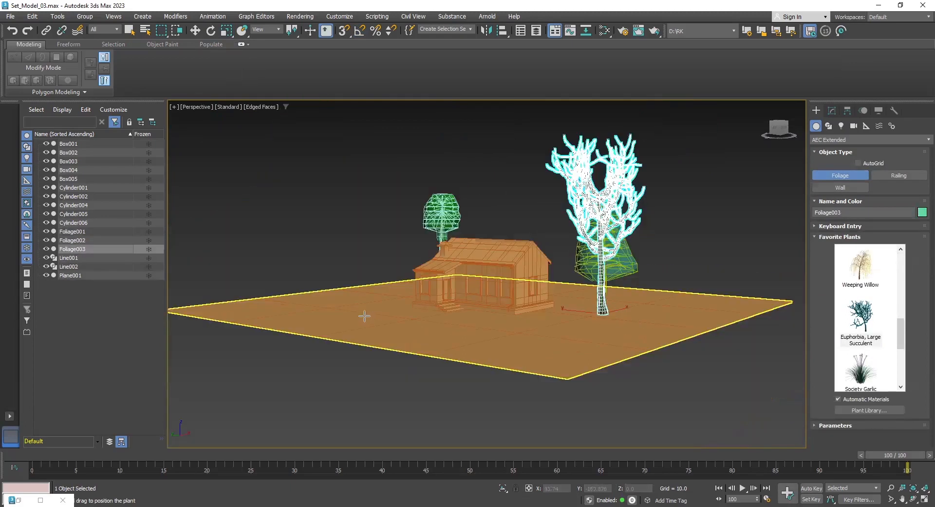
{"action": "left_click", "coordinate": [368, 300]}
{"action": "left_click", "coordinate": [399, 285]}
{"action": "key", "text": "w"}
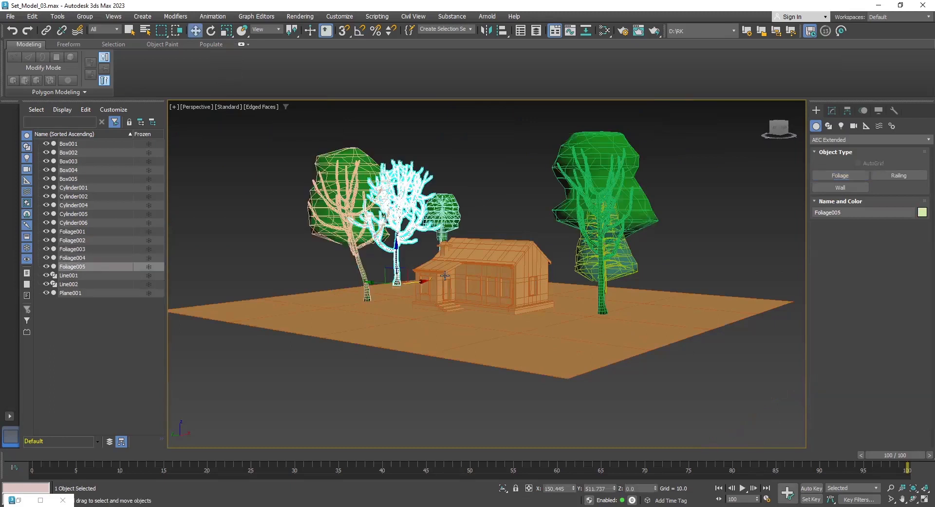
Step: Render the perspective view with the house, ground and trees all in frame, then save the scene
{"action": "middle_click_drag", "start_coordinate": [685, 222], "coordinate": [676, 231]}
{"action": "left_click", "coordinate": [675, 230]}
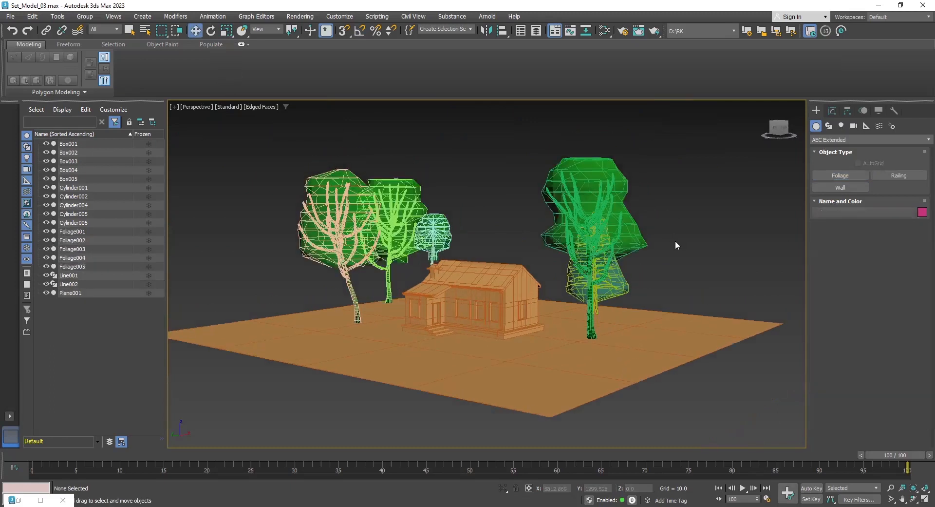
{"action": "scroll", "coordinate": [675, 241], "scroll_direction": "up", "scroll_amount": 4}
{"action": "key", "text": "z"}
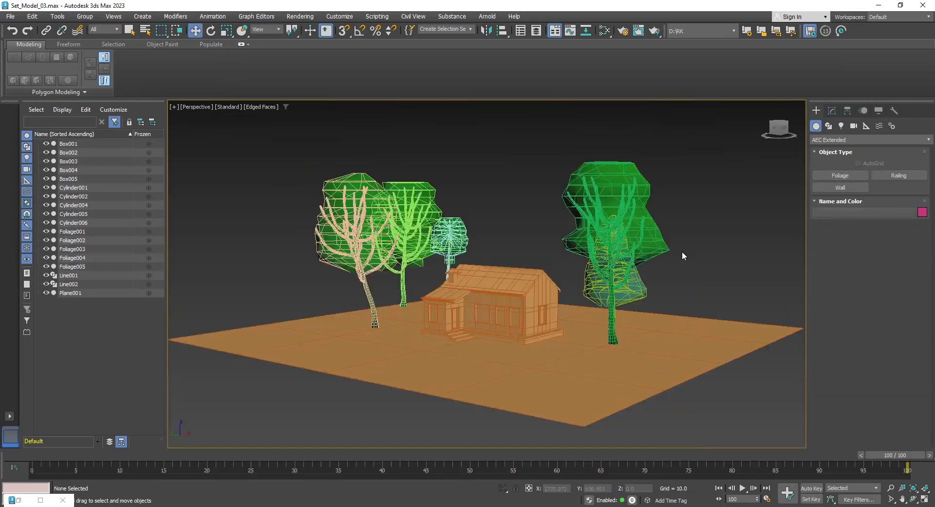
{"action": "key", "text": "shift+q"}
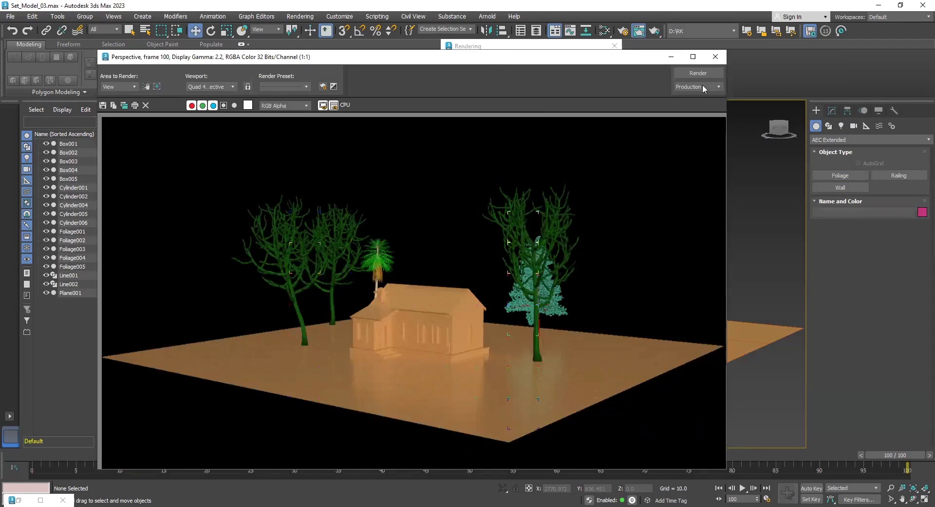
{"action": "left_click", "coordinate": [724, 59]}
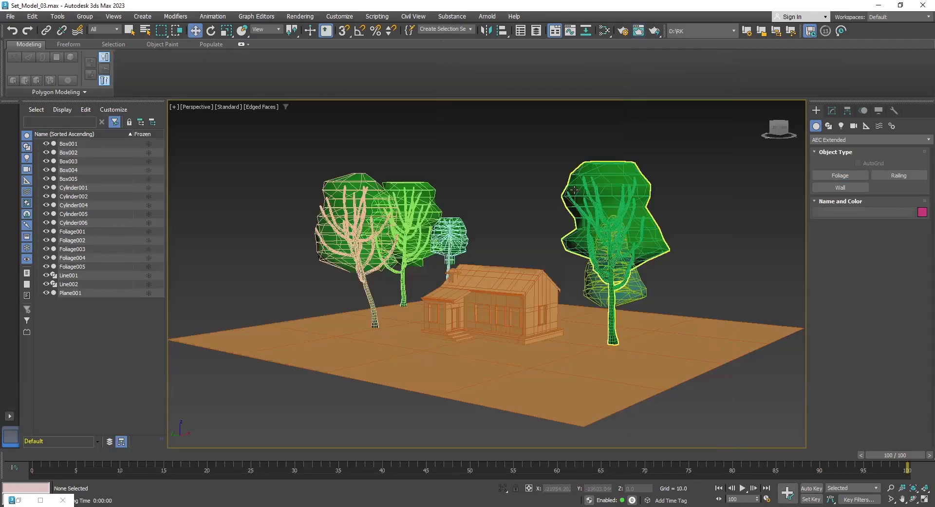
{"action": "key", "text": "ctrl+s"}
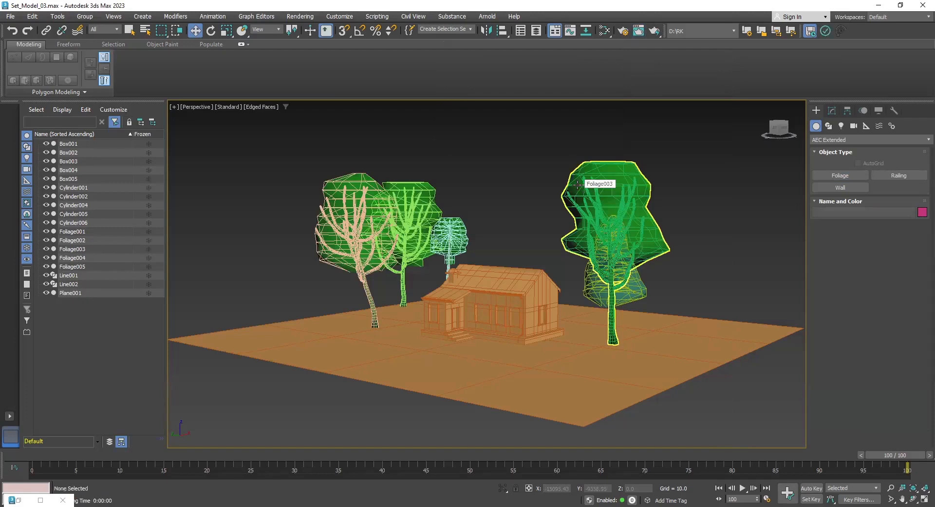
Step: Open the scene Set_Model_02.max and render its perspective view
{"action": "key", "text": "ctrl+o"}
{"action": "left_click", "coordinate": [262, 180]}
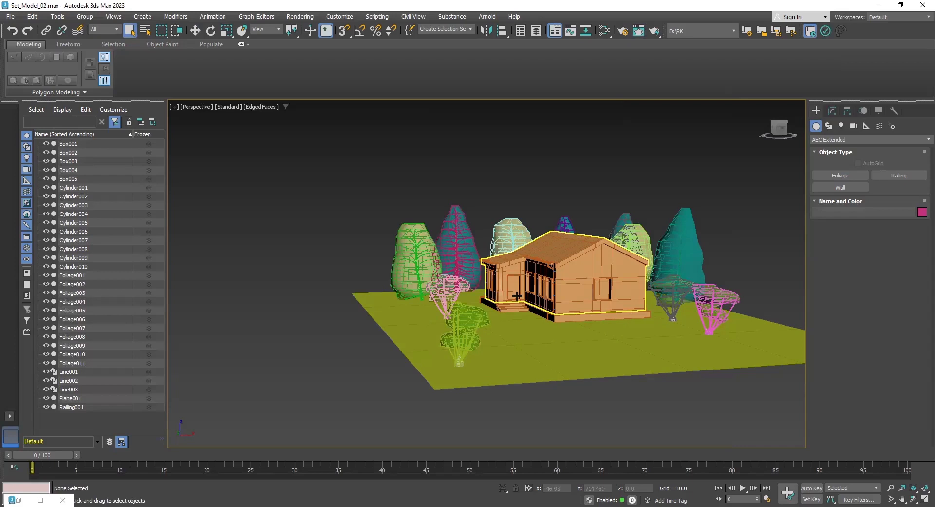
{"action": "key", "text": "shift+q"}
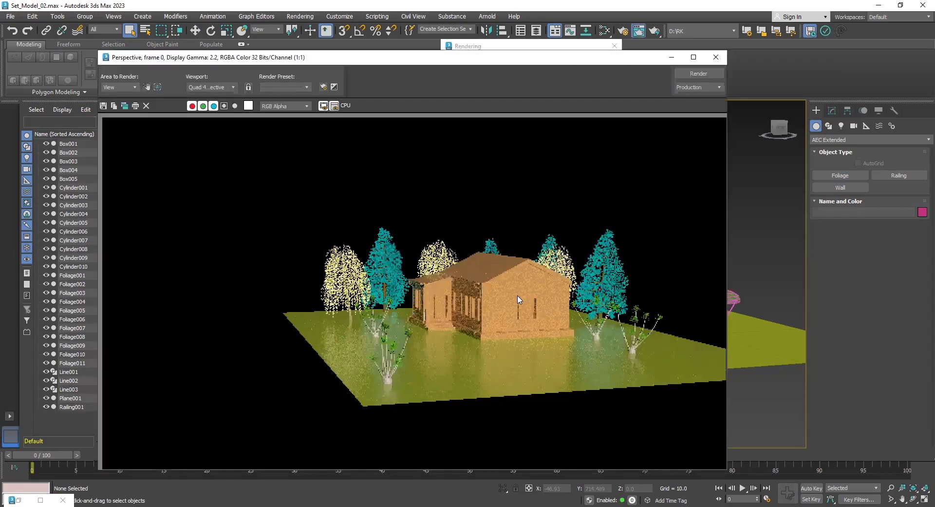